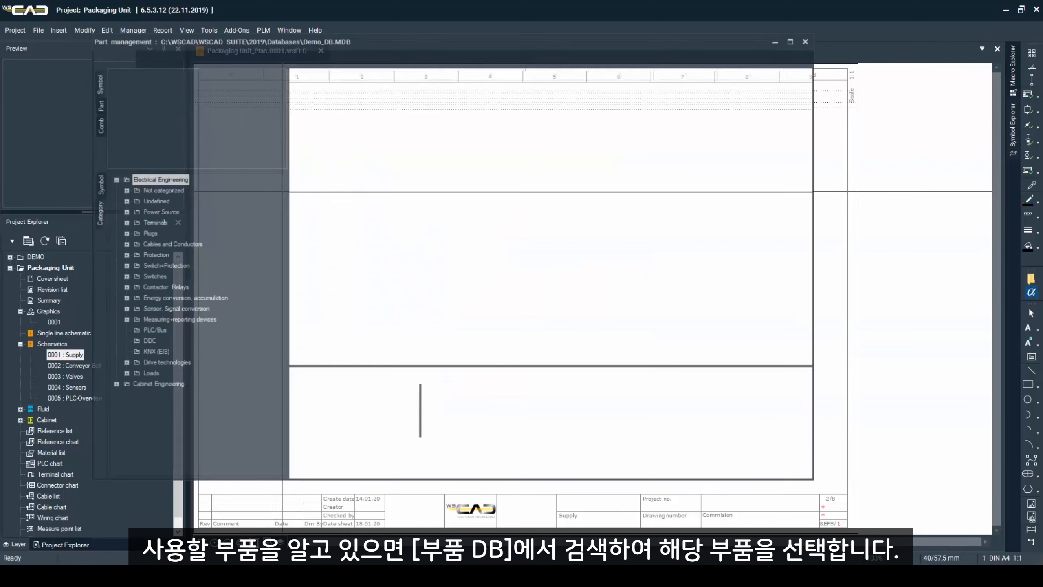
Search the parts database for 3VT and place circuit breaker 3VT1702-2EJ46-0AA0 in column 1 of the Supply schematic.
text(3)
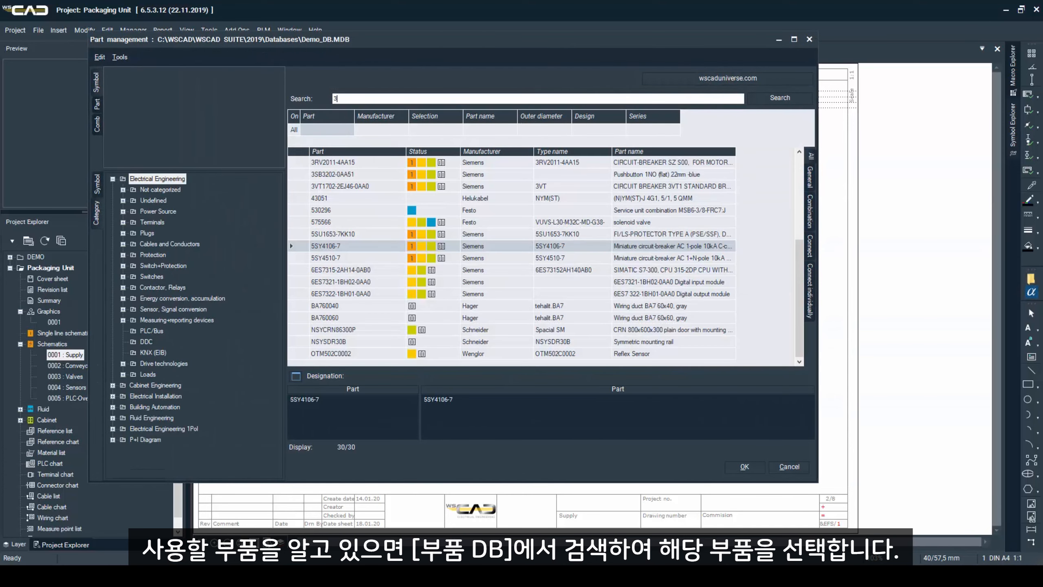
text(V)
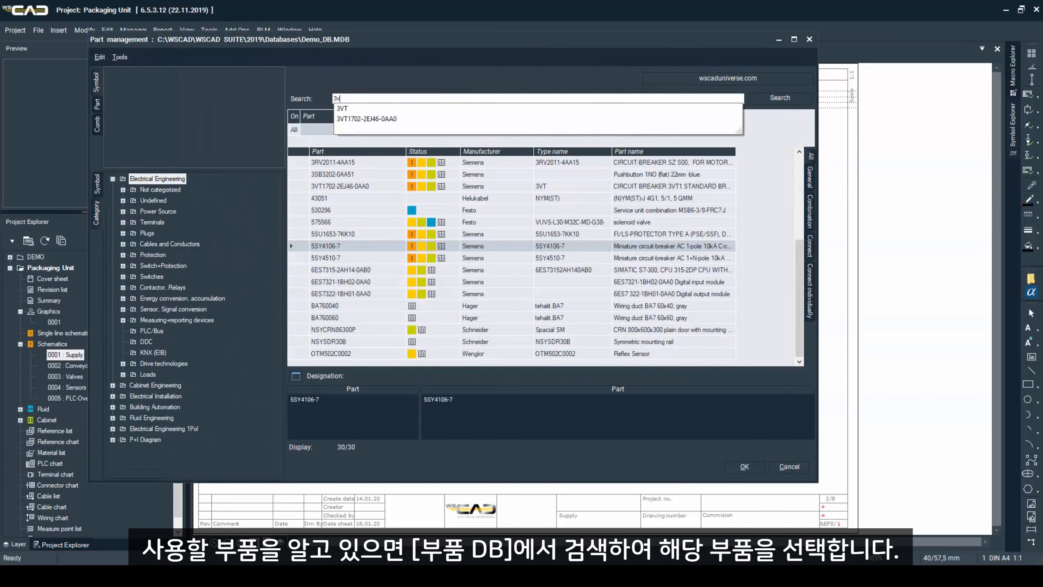
text(T)
key(Return)
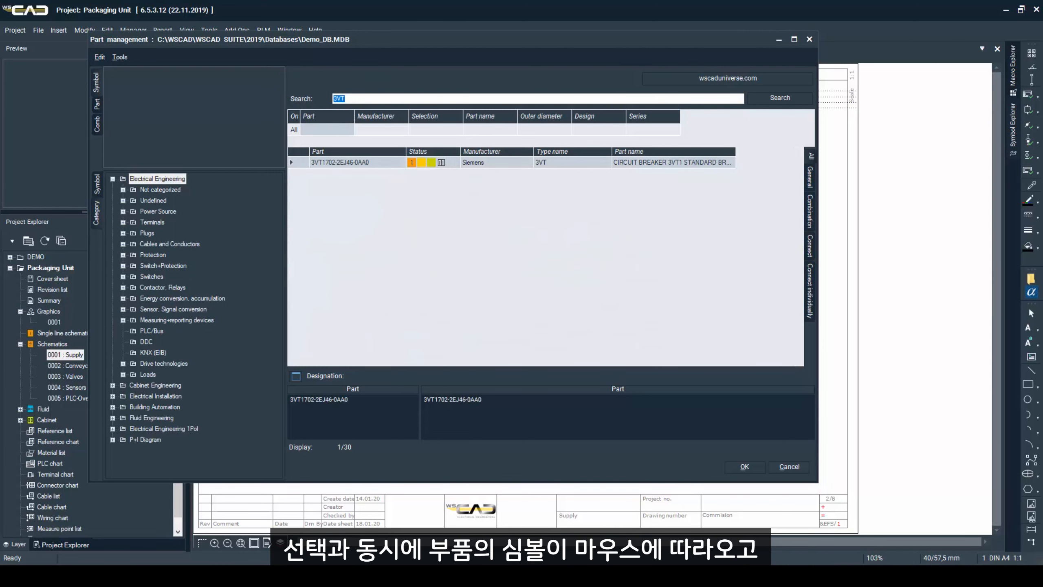
key(Return)
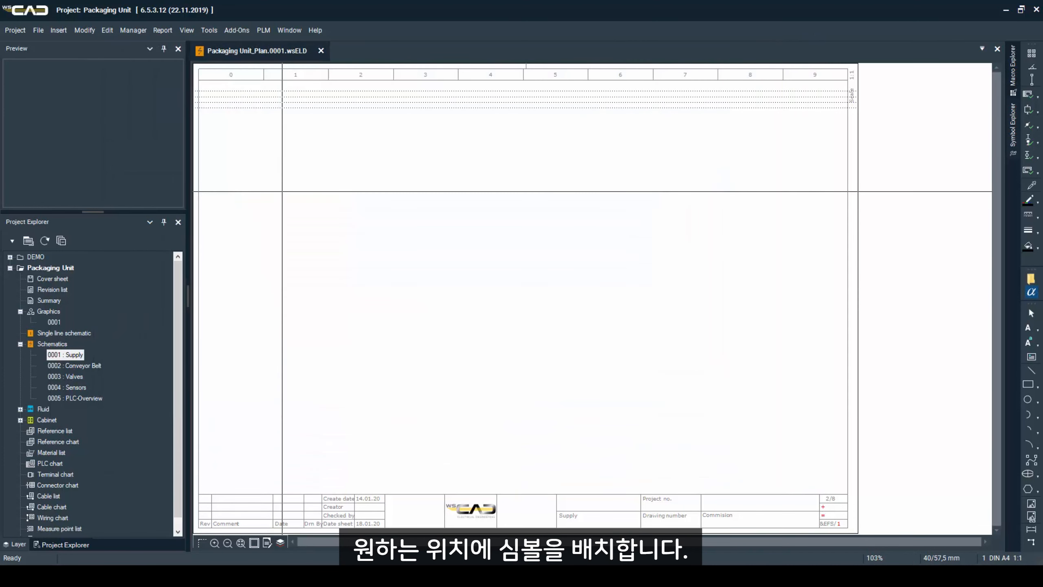
click(282, 193)
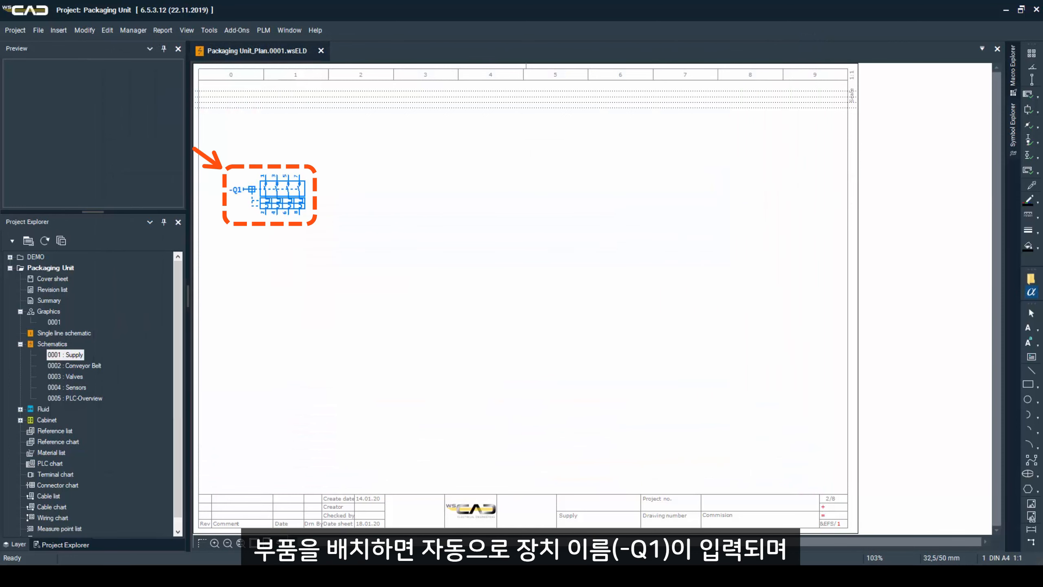
Place connection angles above breaker -Q1 to wire its four poles to the potential lines, plus a fifth angle beside them.
click(266, 92)
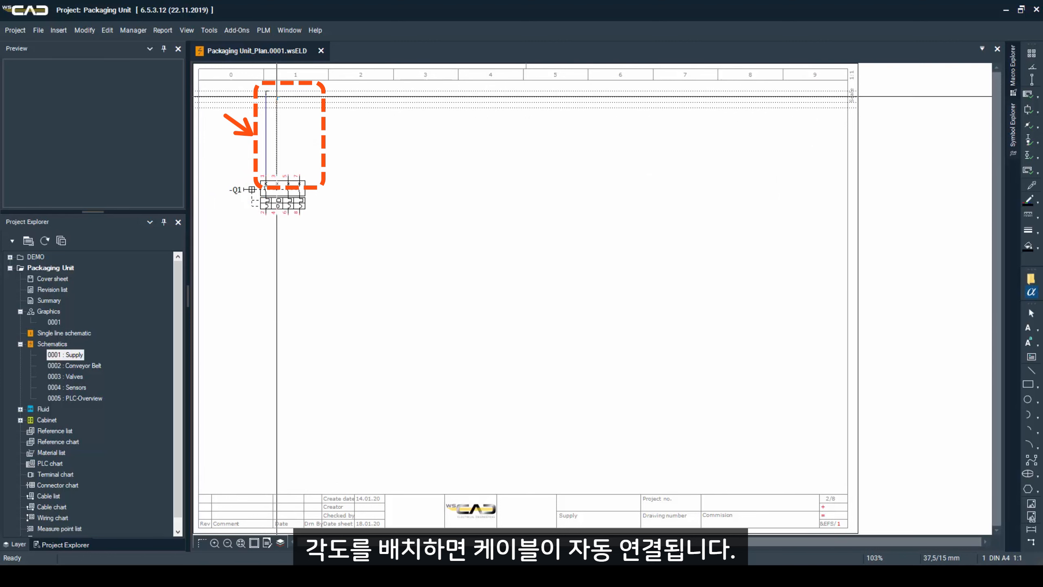
click(278, 97)
Place interruption points in column 8 on the upper three supply lines, naming them L1 through L3.
key(alt+p)
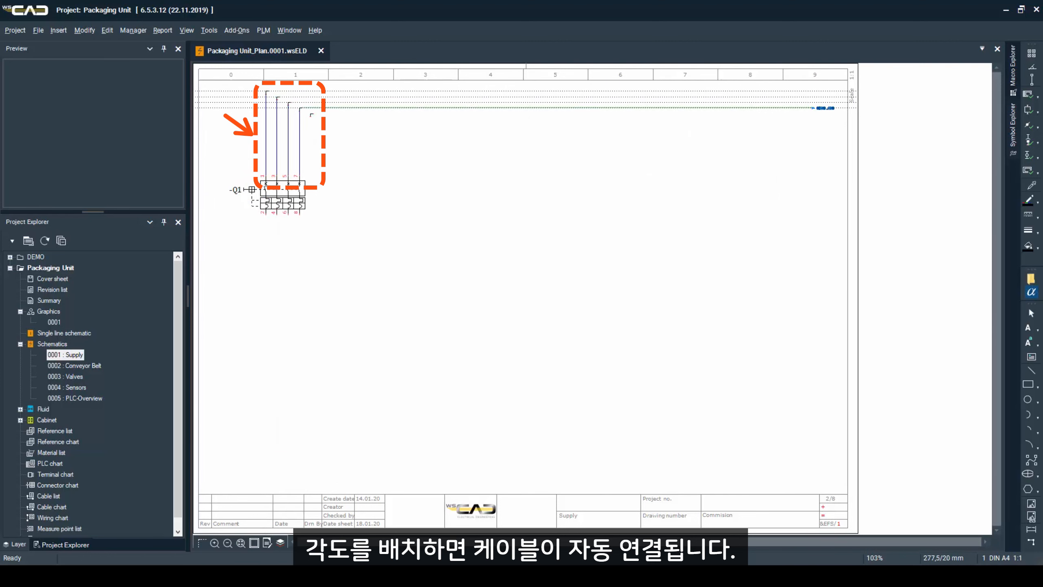
click(776, 86)
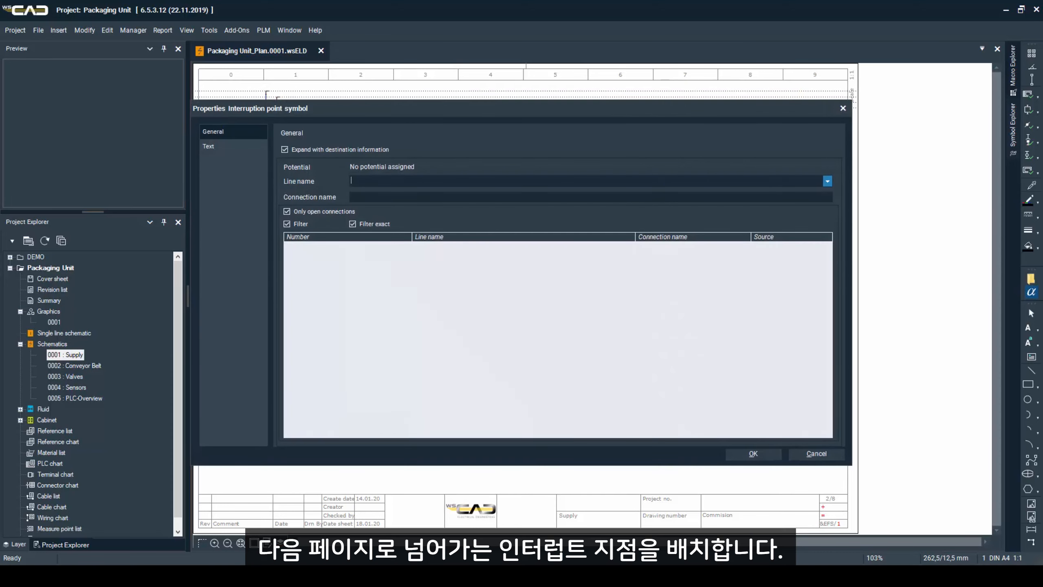
text(L1)
key(Return)
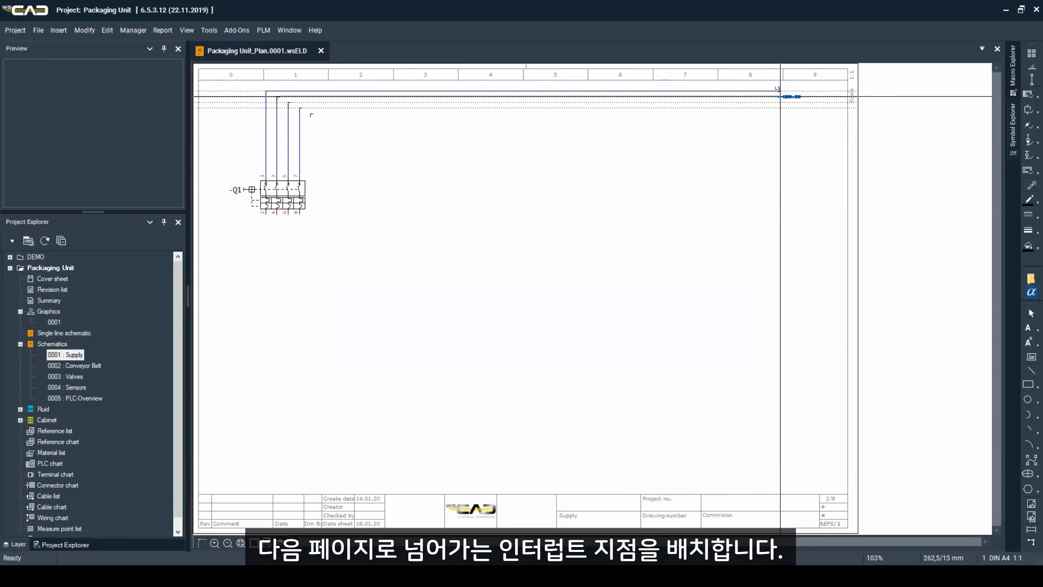
click(780, 97)
key(Return)
click(780, 103)
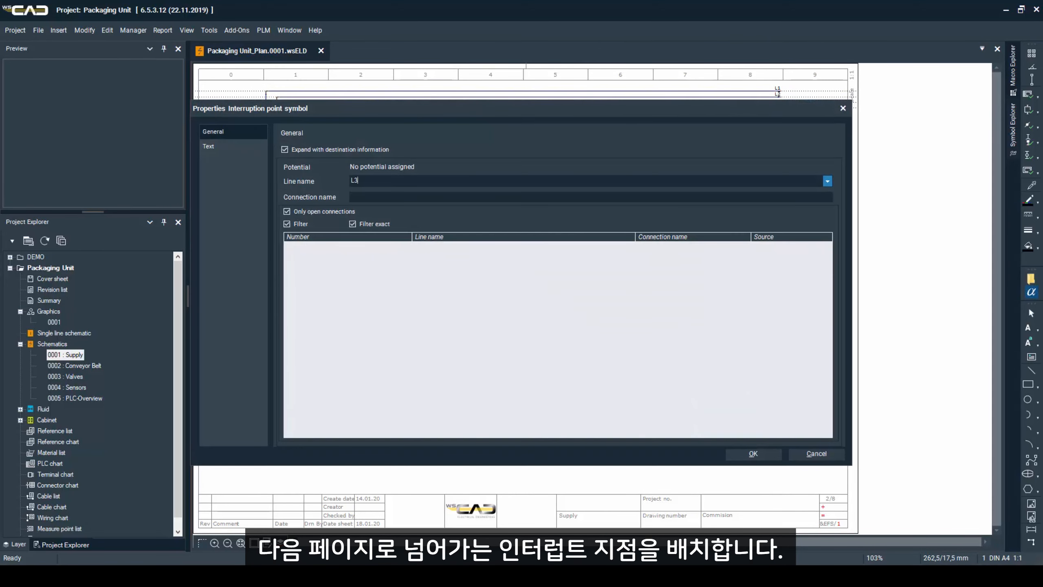
key(Return)
Place interruption points in column 8 for the fourth and fifth supply lines, naming the fifth one PE.
click(780, 108)
key(Return)
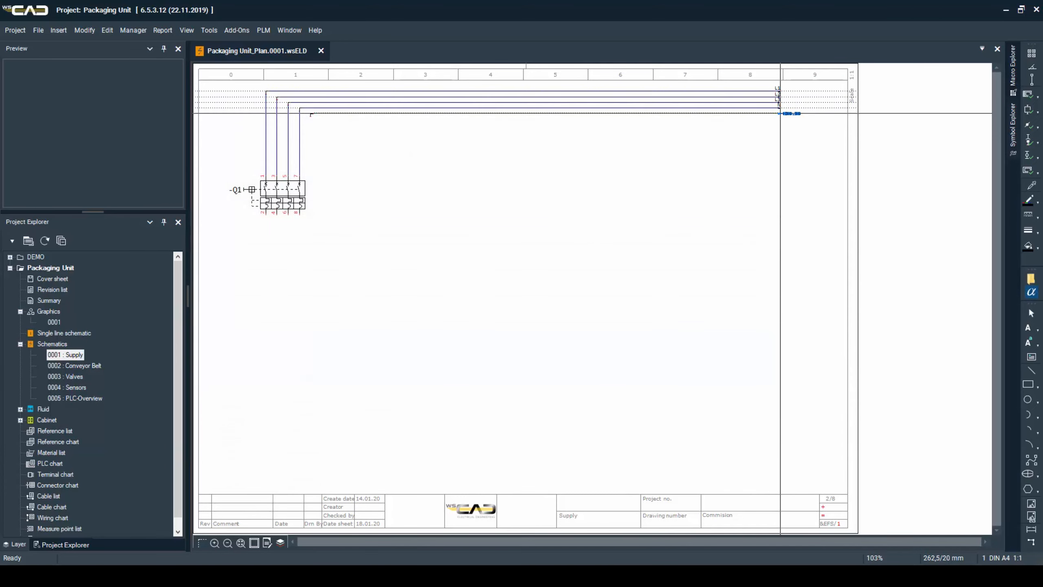
click(780, 114)
text(PE)
key(Return)
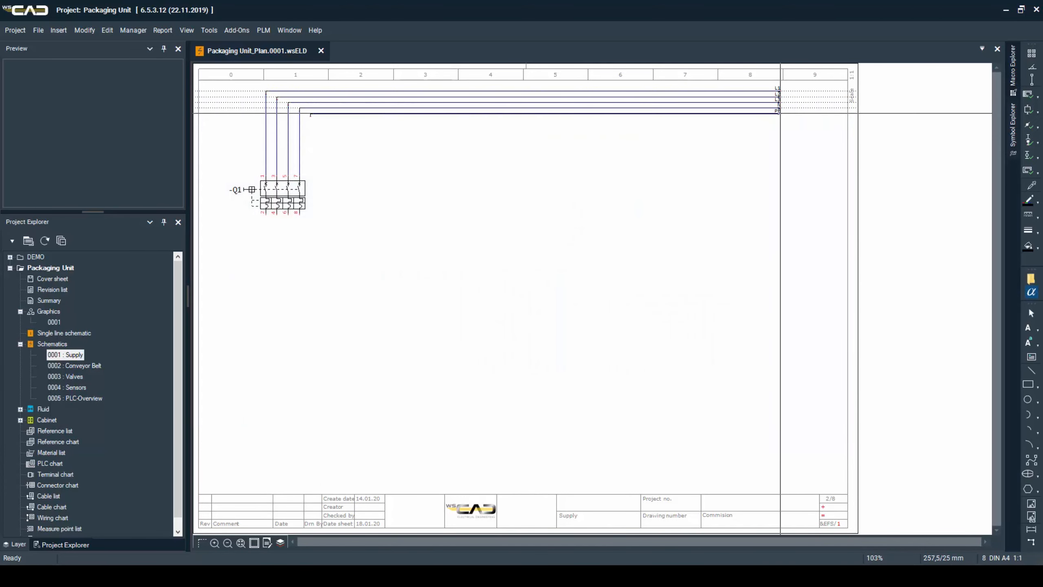
Insert a terminal strip with terminals 1 to 5 across column 1 near the page bottom, beneath breaker -Q1.
click(1032, 371)
click(232, 393)
click(349, 393)
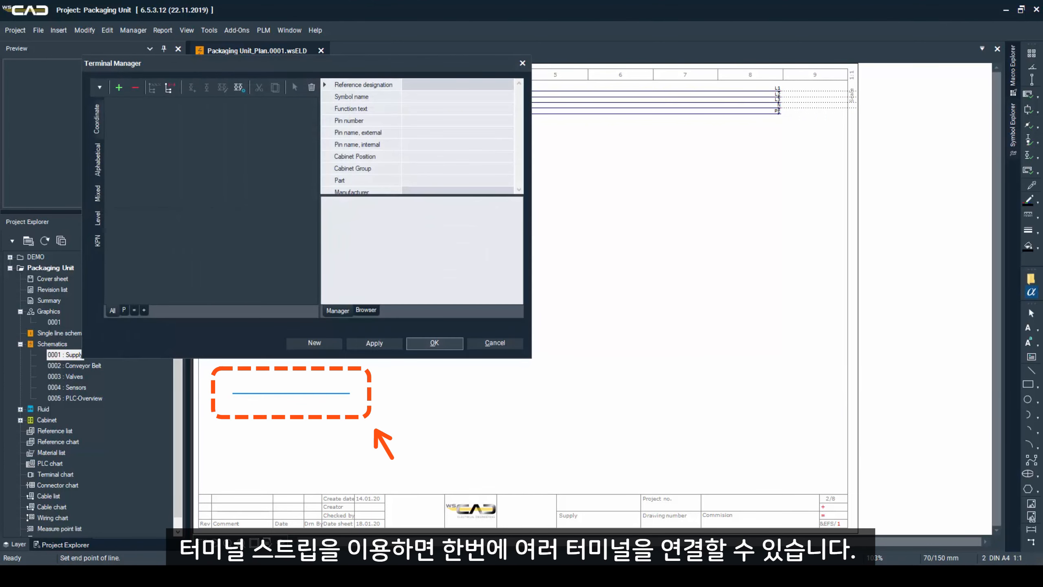
key(Return)
click(136, 117)
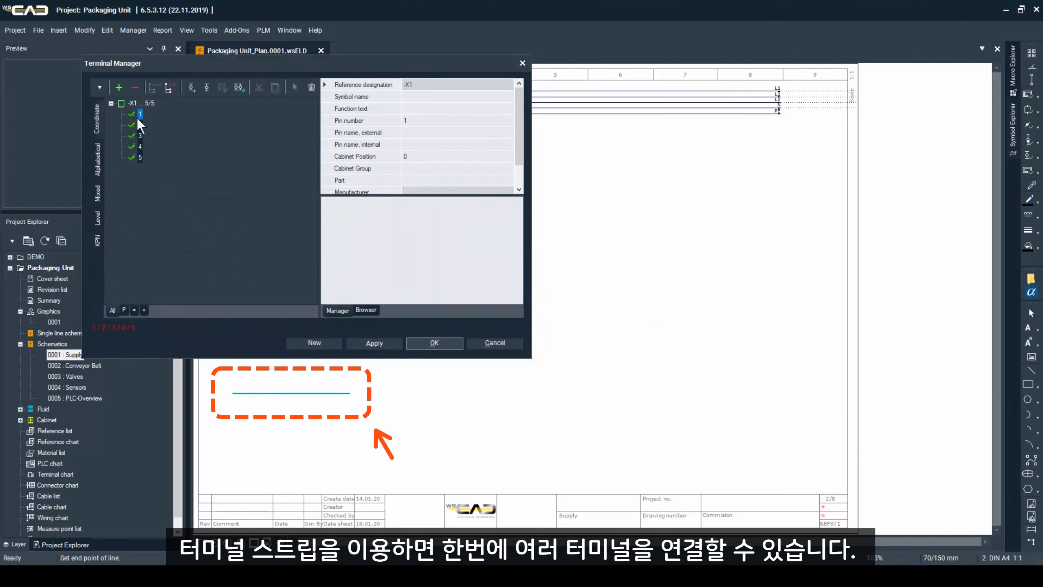
key(Return)
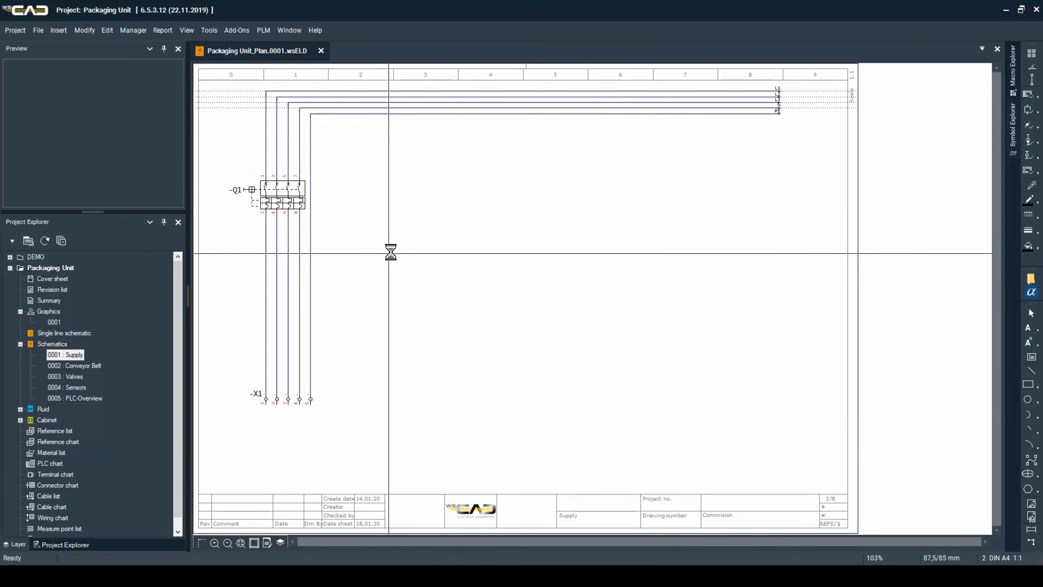
Search the parts database for 5SU1653-7KK10 and place the protector level with -Q1 at the end of column 2.
text(5)
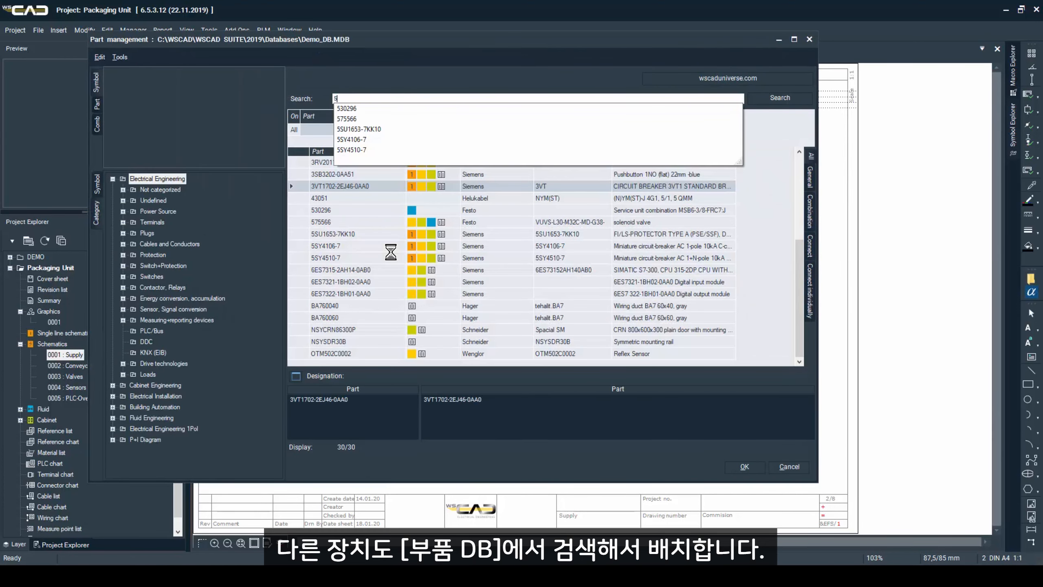
text(SU1653-7KK10)
key(Down)
key(Return)
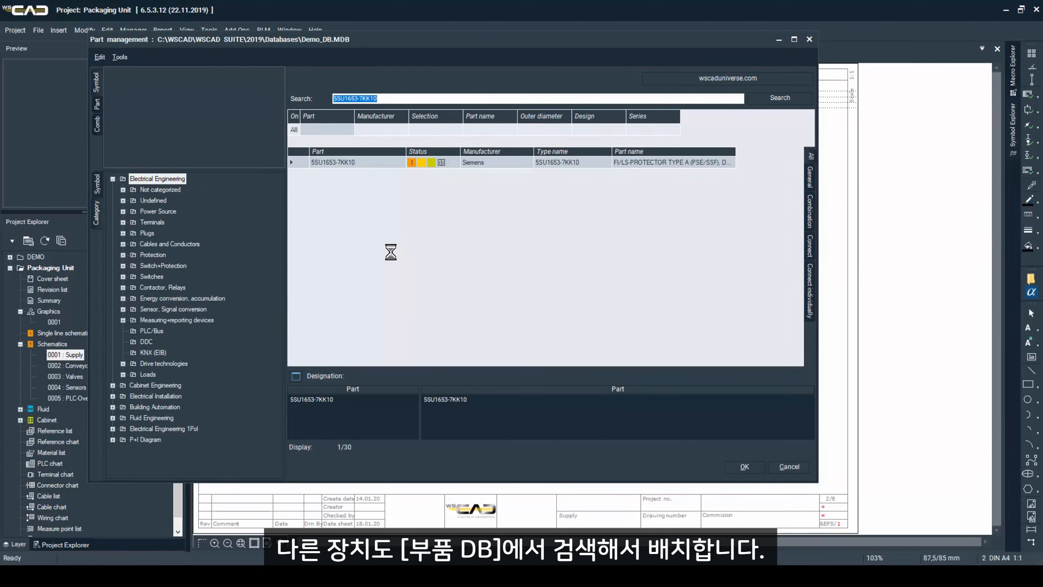
key(Return)
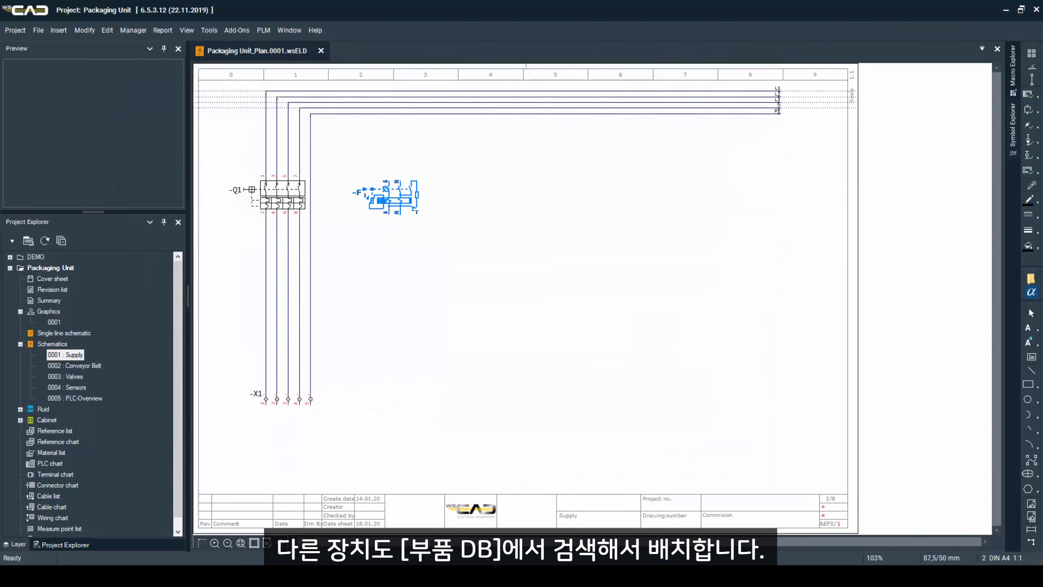
click(389, 181)
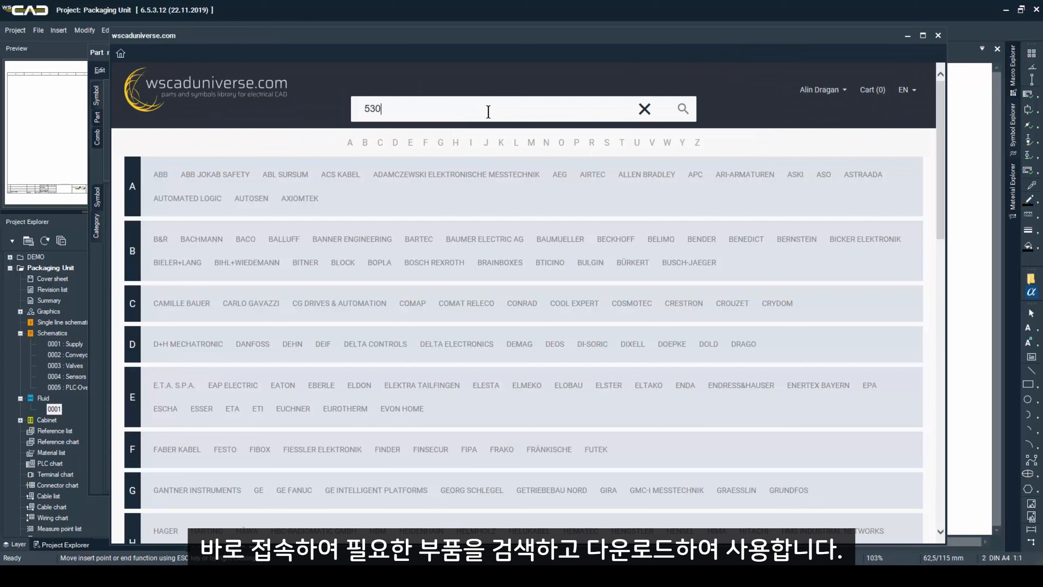
Search wscaduniverse.com for part 530296 and add the Festo service unit combination MSB6-3/8-FRC7:J3M1 to the cart.
text(296)
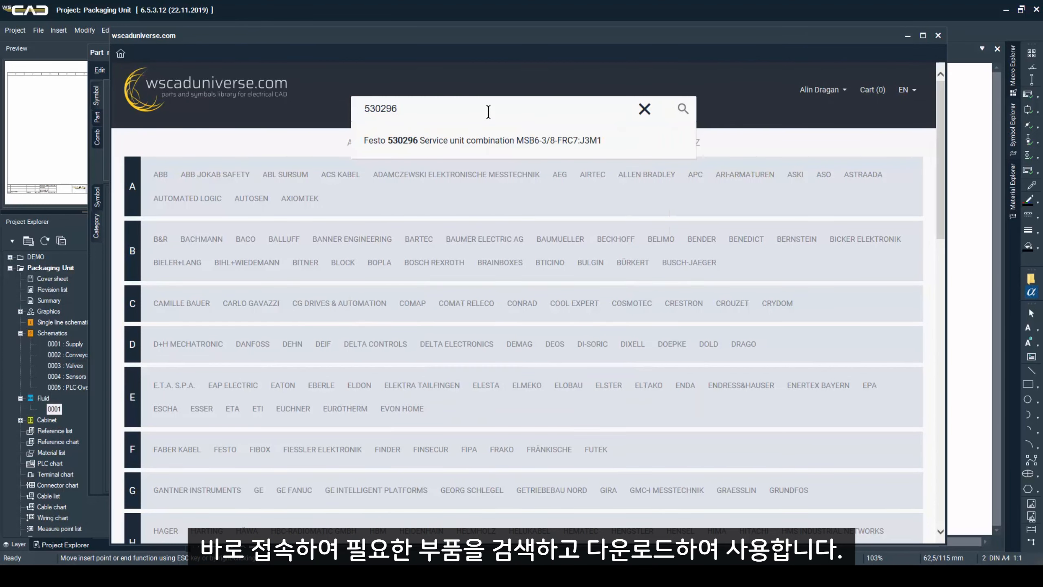
click(482, 140)
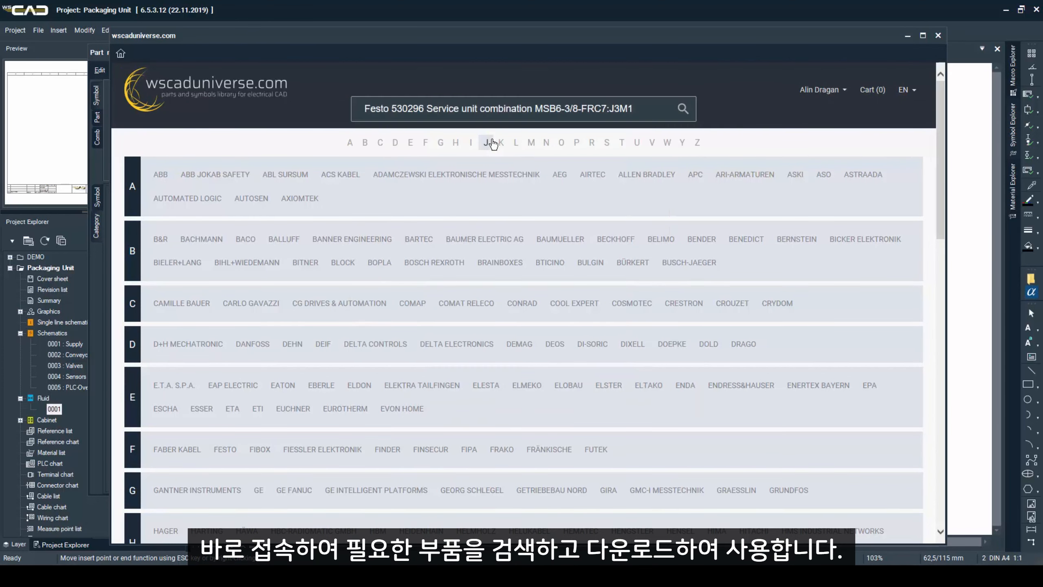
click(568, 283)
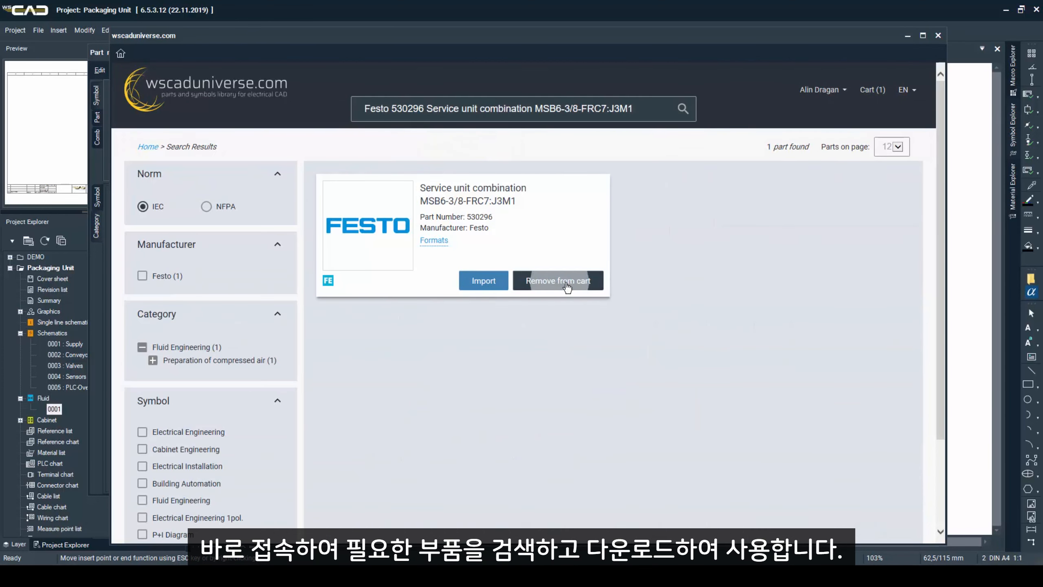
Search the online library for 156501 and add the Festo compact cylinder ADVU-12-10-P-A to the cart.
click(646, 109)
text(156501)
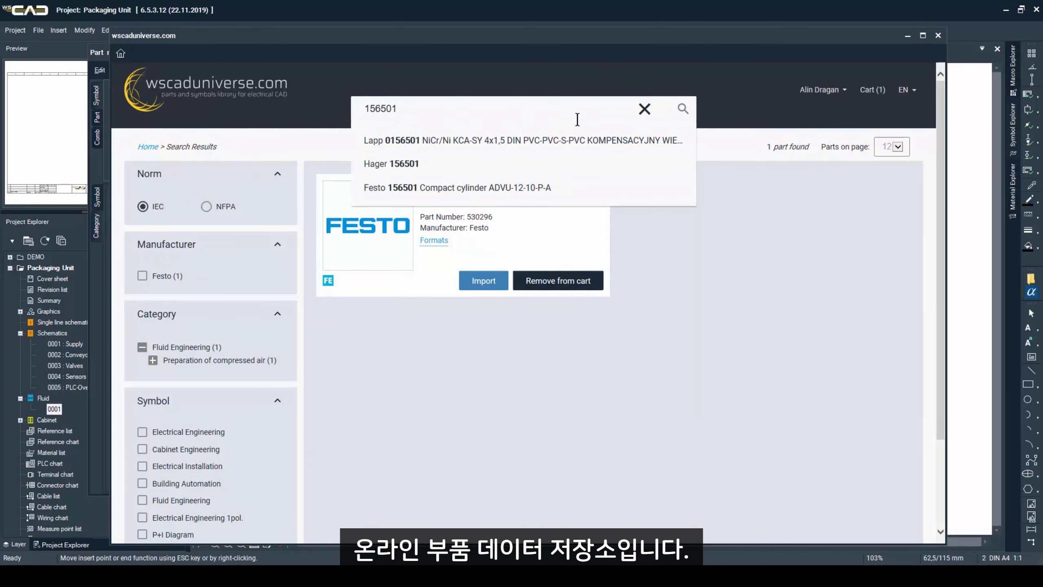
click(521, 188)
click(583, 289)
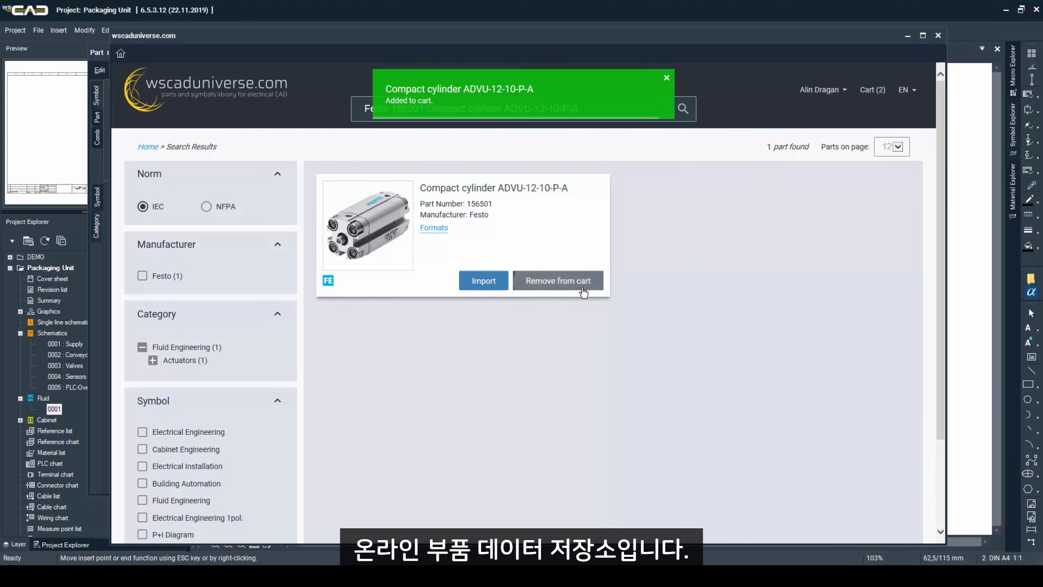
Search the online library for 161829 and add the Festo radial gripper HGR-16-A to the cart.
click(644, 109)
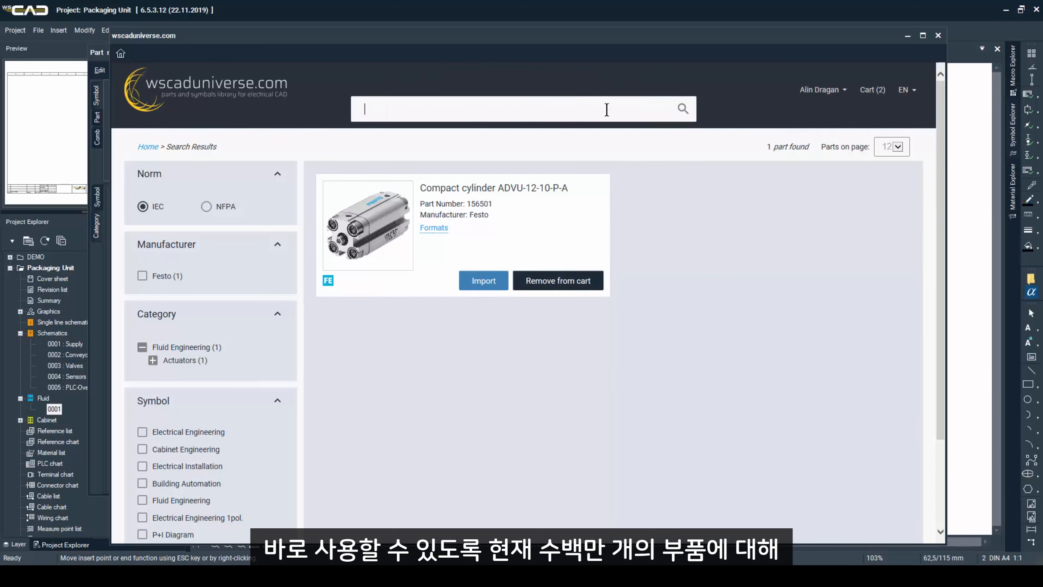
text(161829)
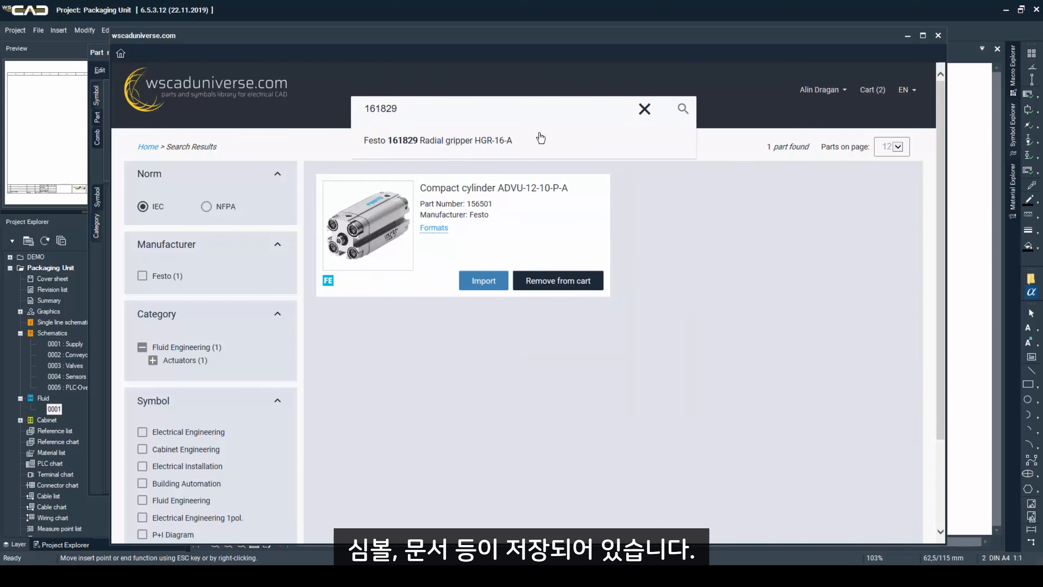
click(540, 139)
click(561, 281)
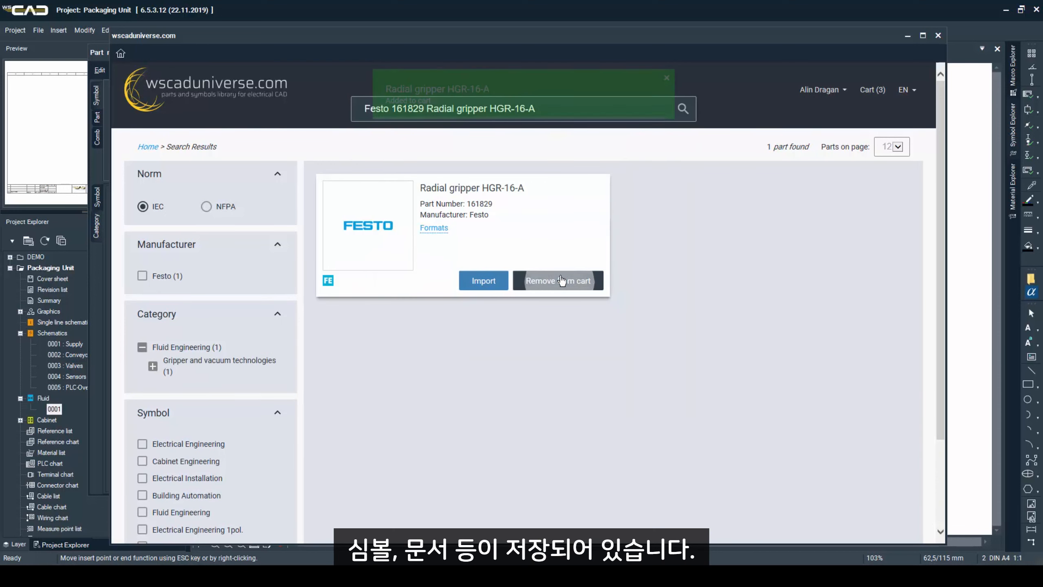
Import the parts in the cart, overwriting all existing symbols and suppressing further overwrite questions.
click(874, 89)
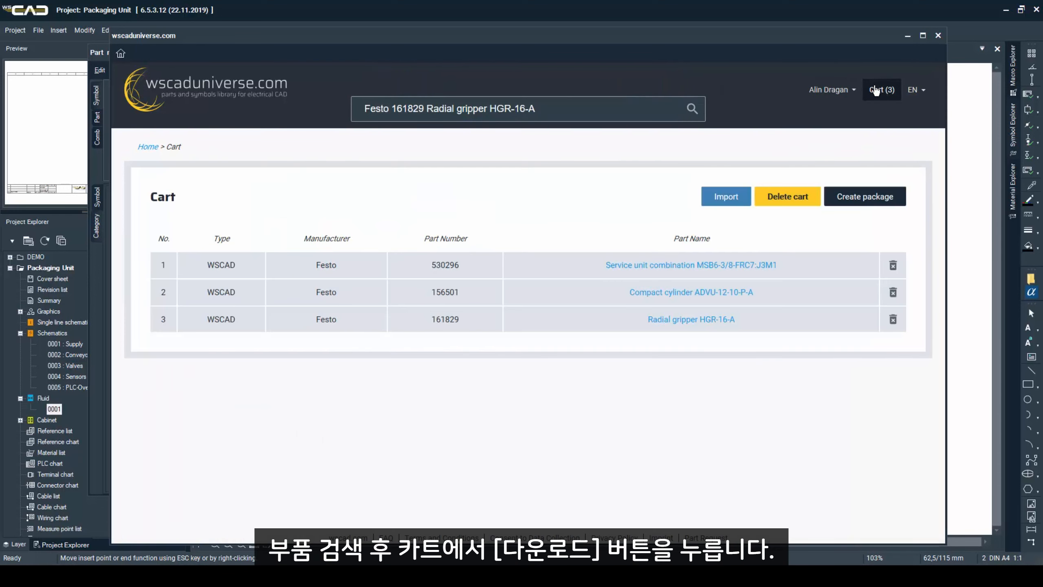
click(724, 199)
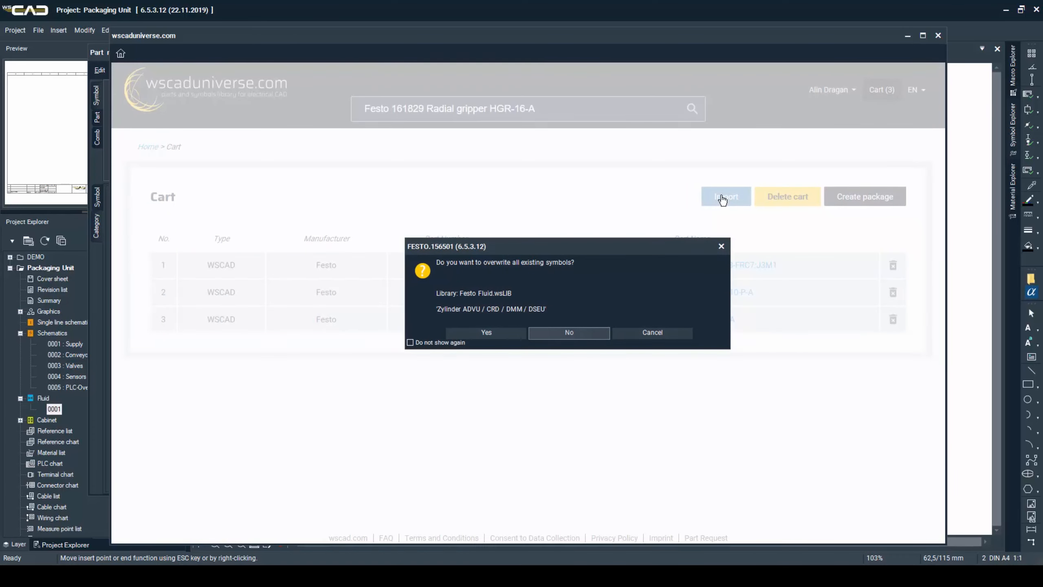
click(410, 342)
click(471, 334)
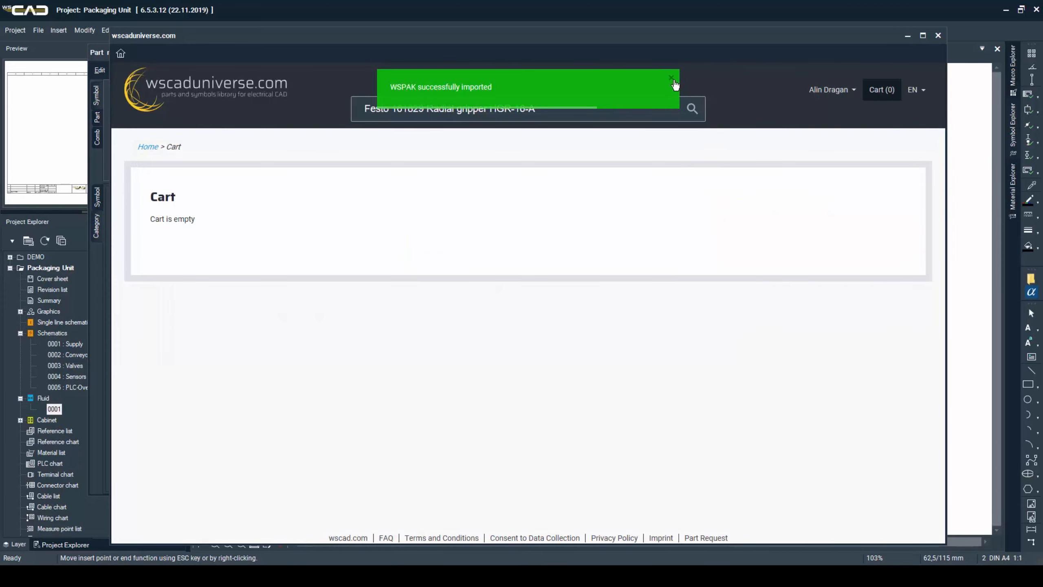
Close the online library and select the imported Festo service unit 530296 in the parts list.
click(939, 36)
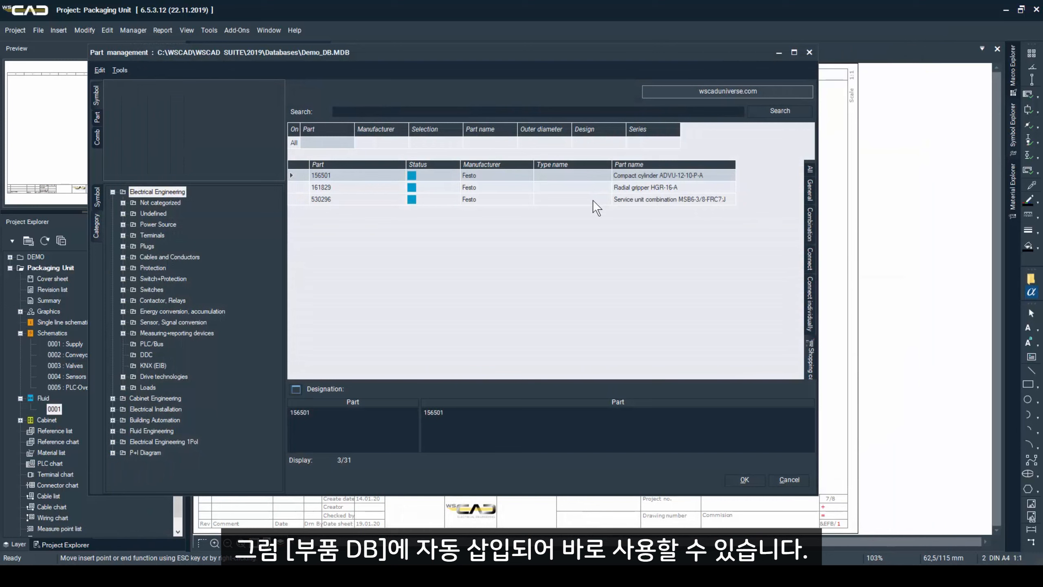
click(476, 200)
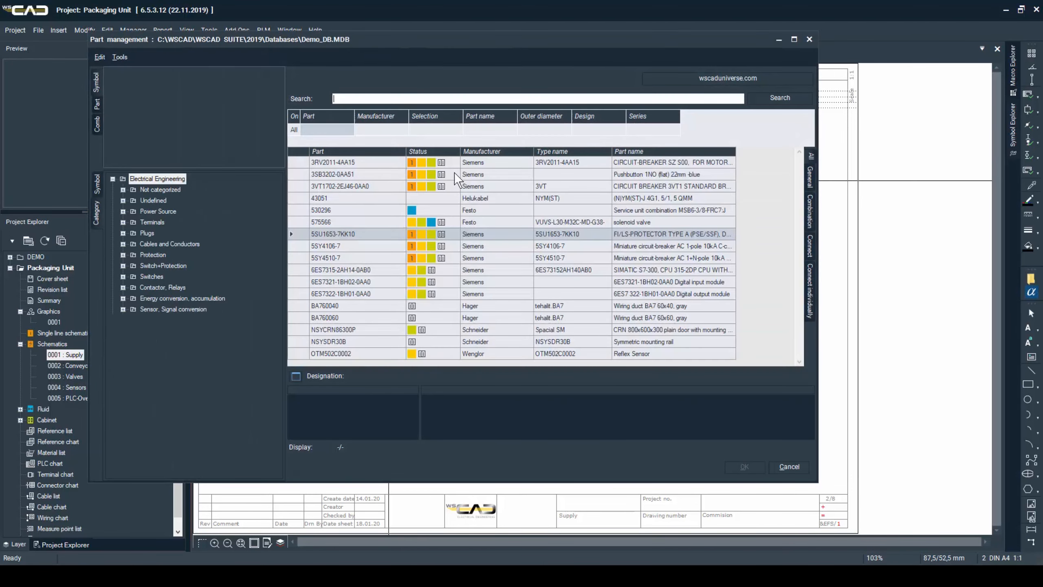
Insert the Siemens 5SY4510-7 miniature circuit-breaker in column 5 of the Supply schematic, accepting its default properties.
scroll(526, 211, up, 5)
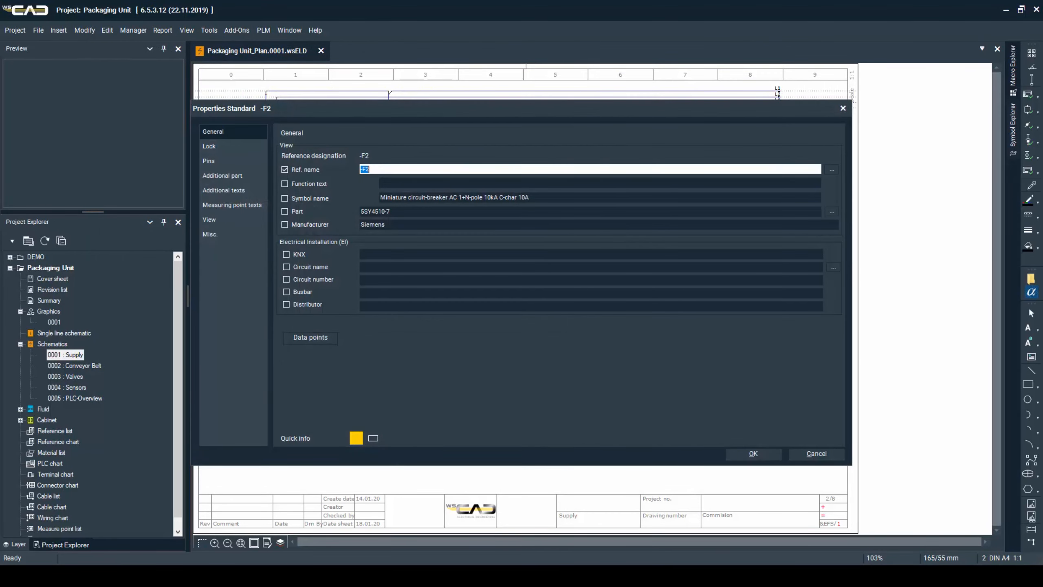
key(Return)
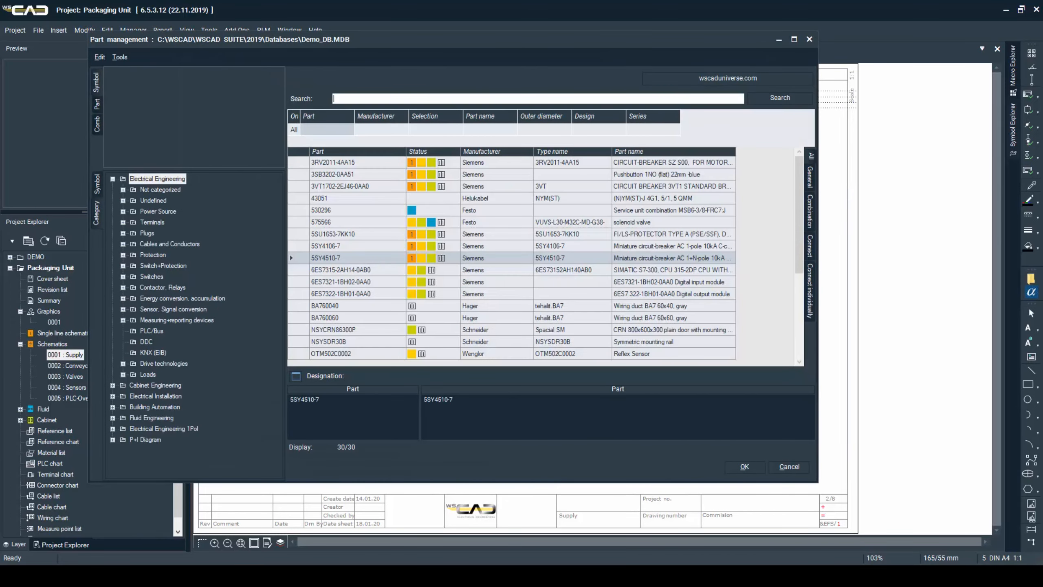
Insert the Phoenix 2866763 primary switched power supply below breaker -F2 in column 5, accepting its default properties.
scroll(559, 186, up, 5)
double_click(603, 211)
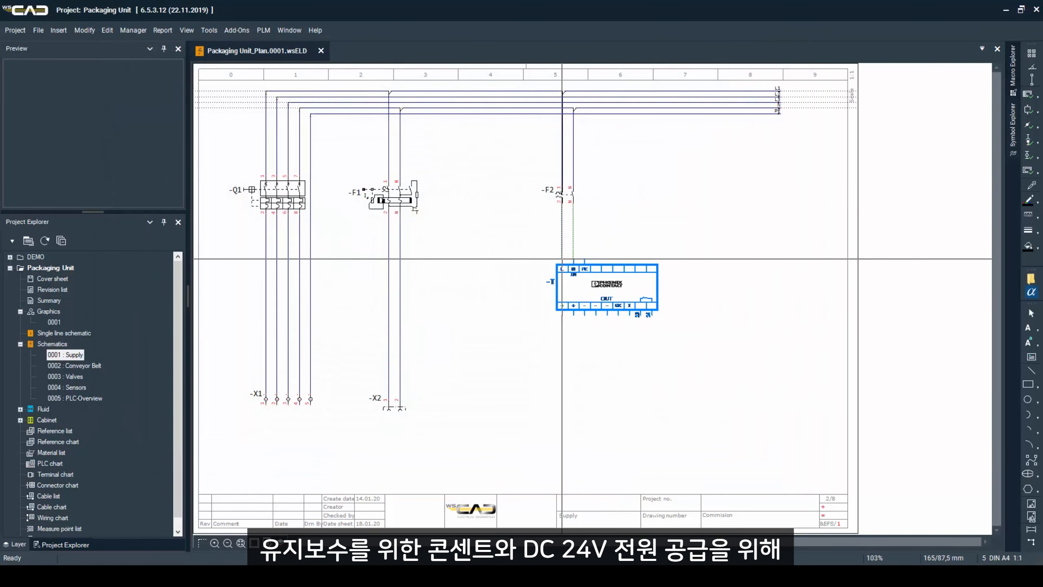
click(562, 260)
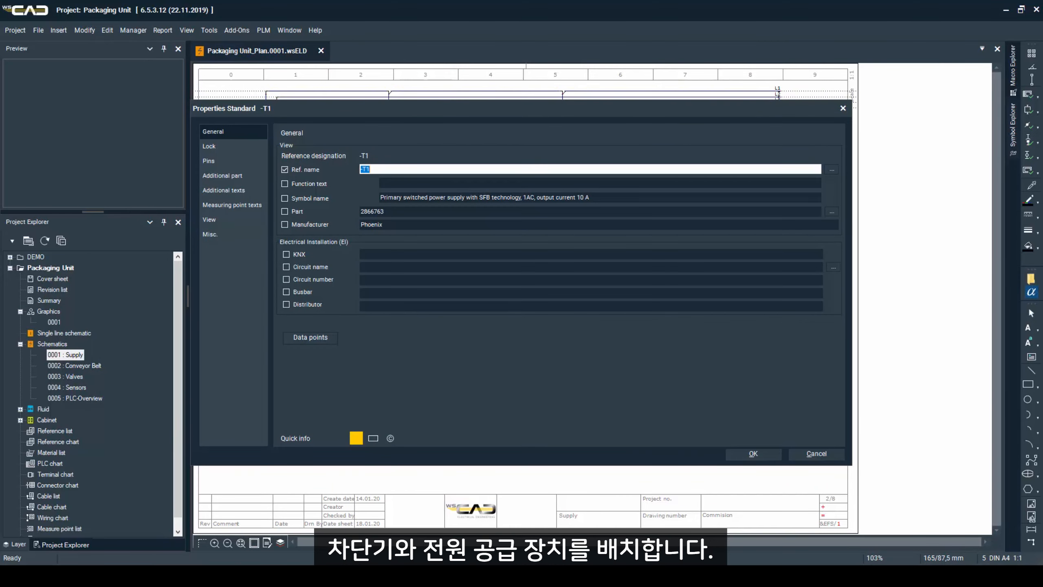
key(Return)
Wire the power supply's PE input to the lowest supply line and draw lines down from its first plus and minus outputs.
click(585, 259)
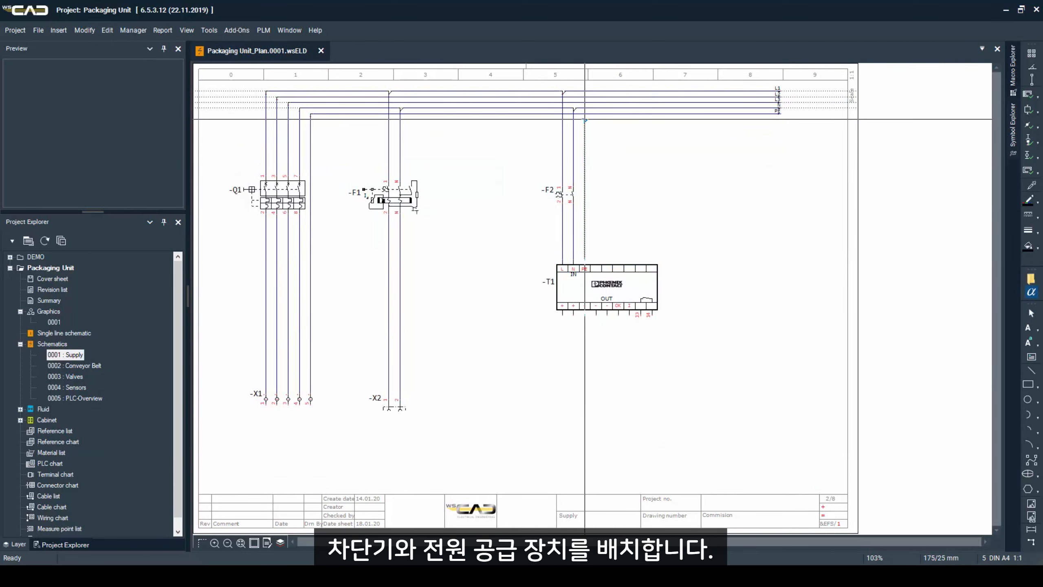
click(585, 117)
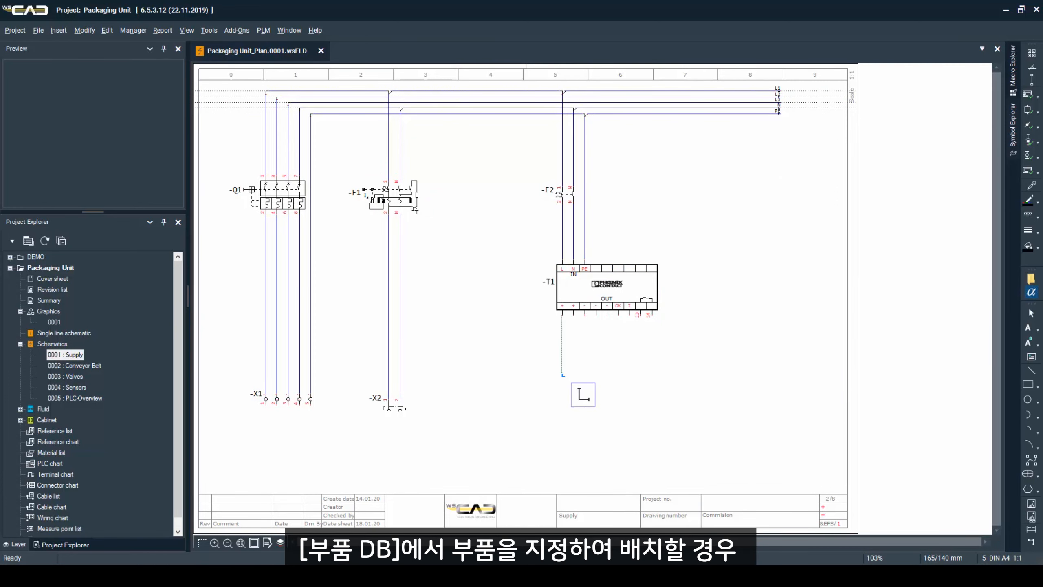
click(562, 376)
click(585, 314)
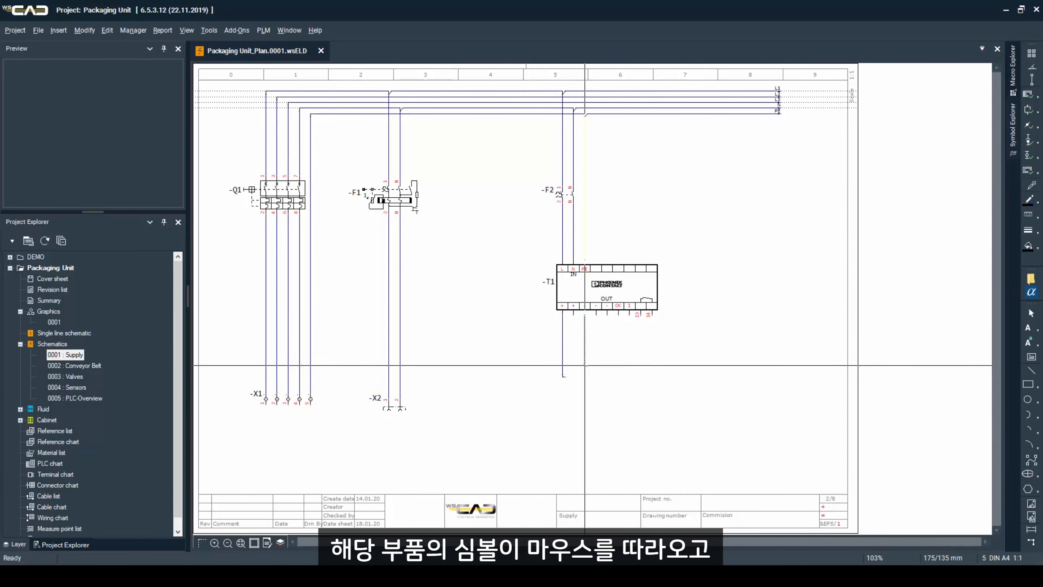
click(585, 365)
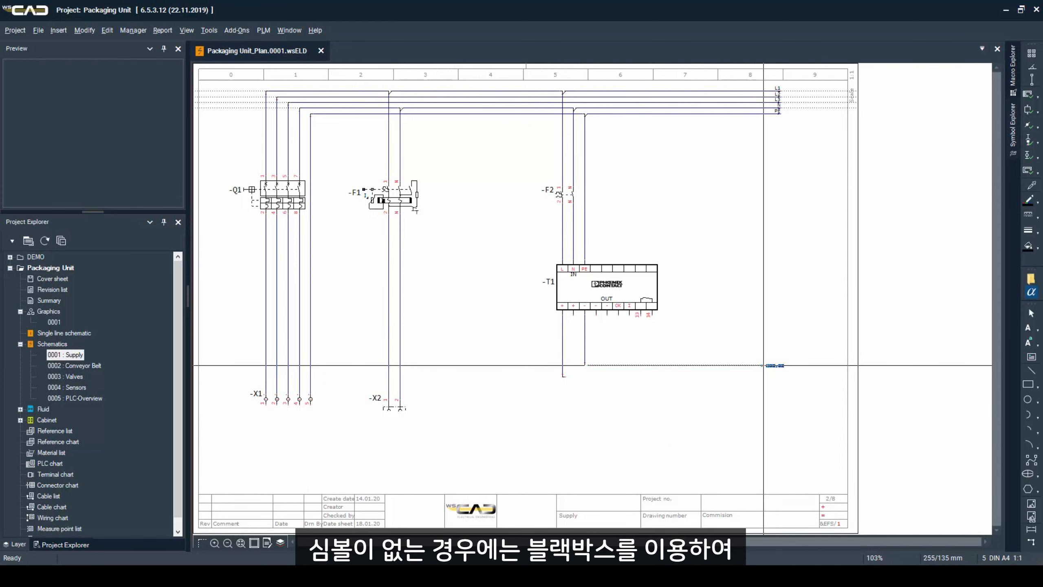
Extend both power supply output lines to column 8 and end them with interruption points named M and L+.
click(758, 360)
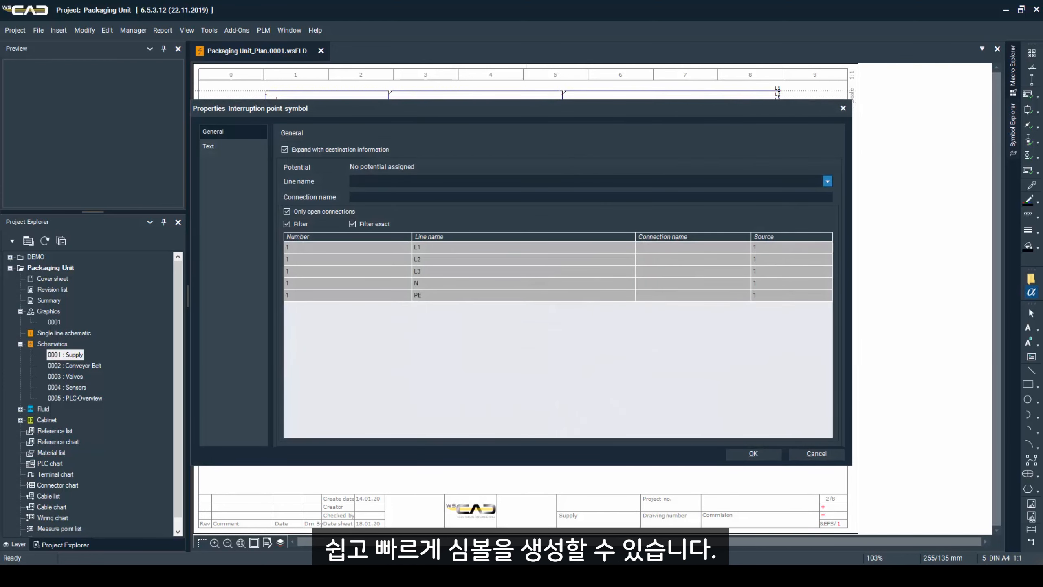
text(M)
key(Return)
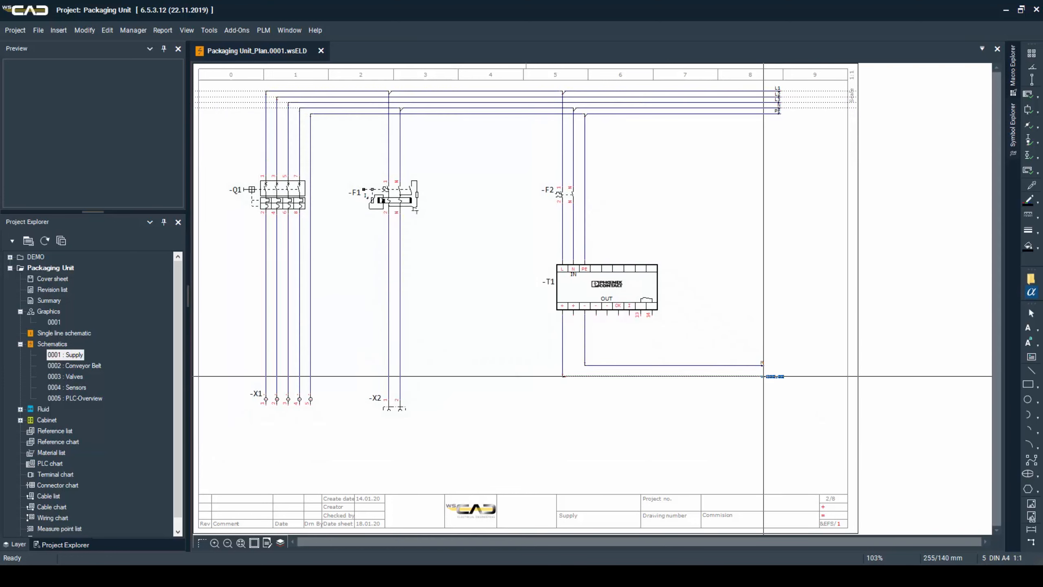
click(763, 376)
text(L+)
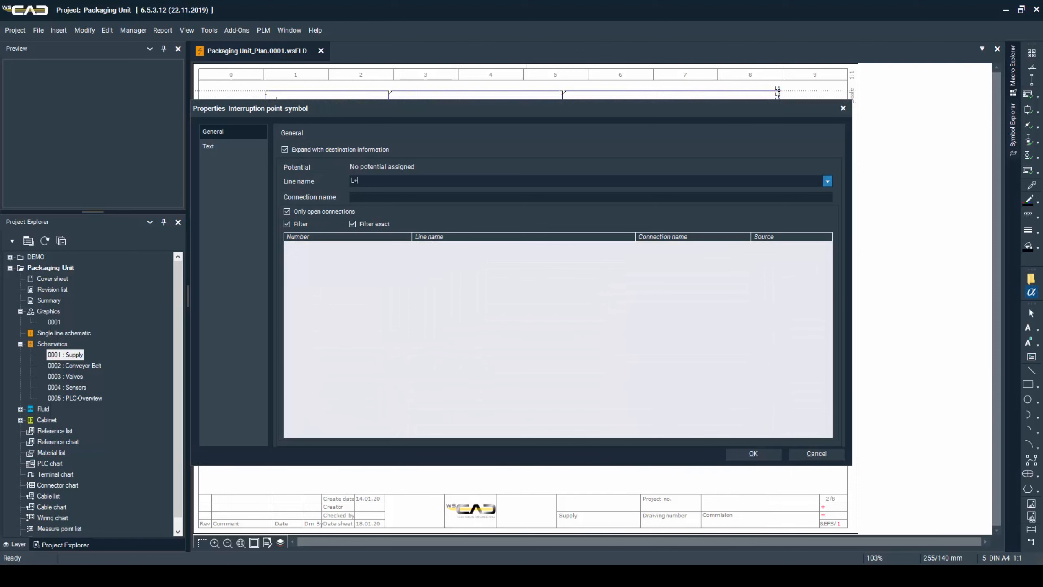
key(Return)
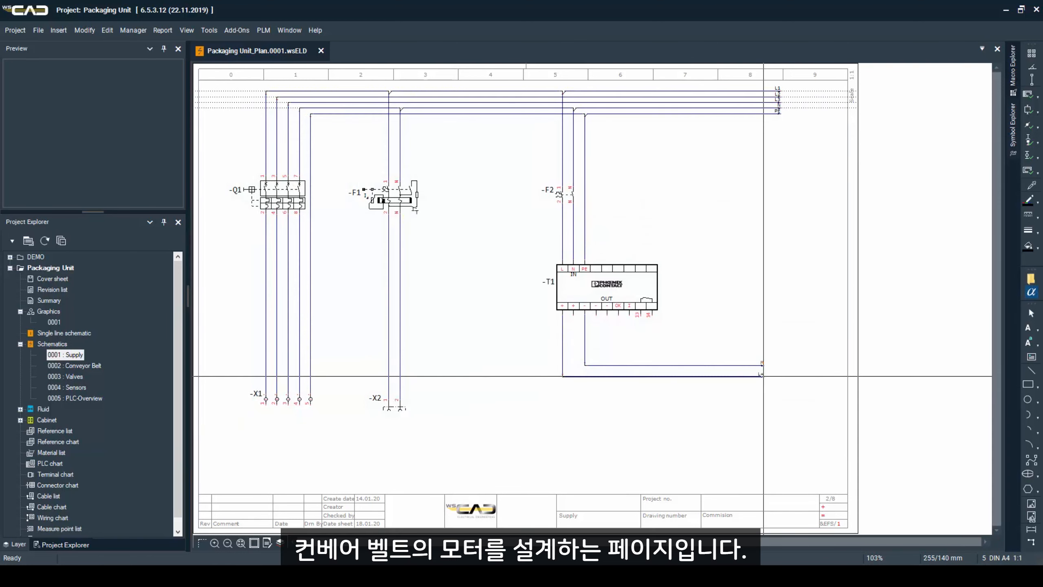
On the Conveyor Belt page, place interruption points for lines L1, L2 and L3 in column 0.
key(Page_Down)
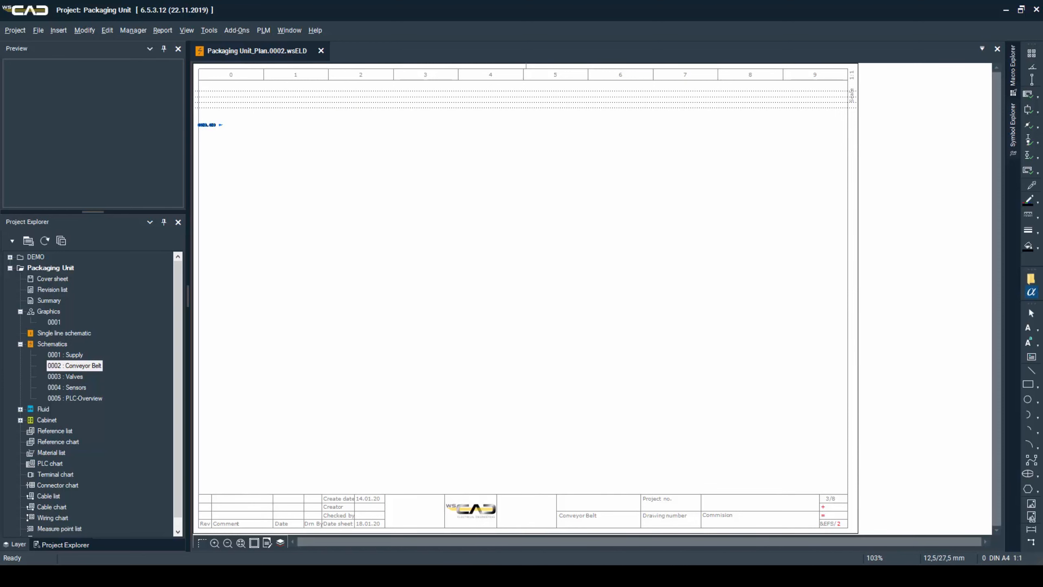
click(238, 91)
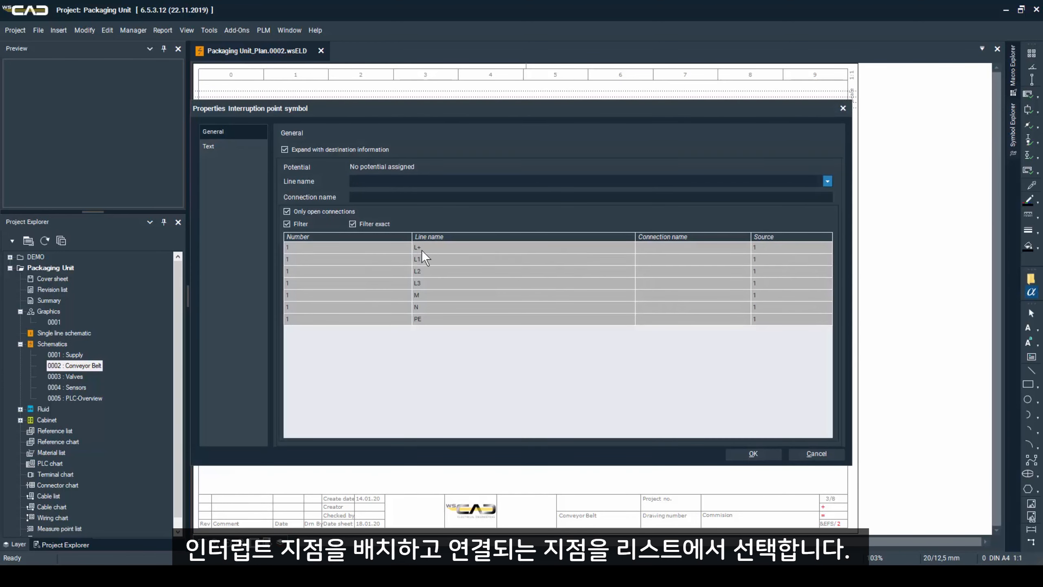
click(422, 259)
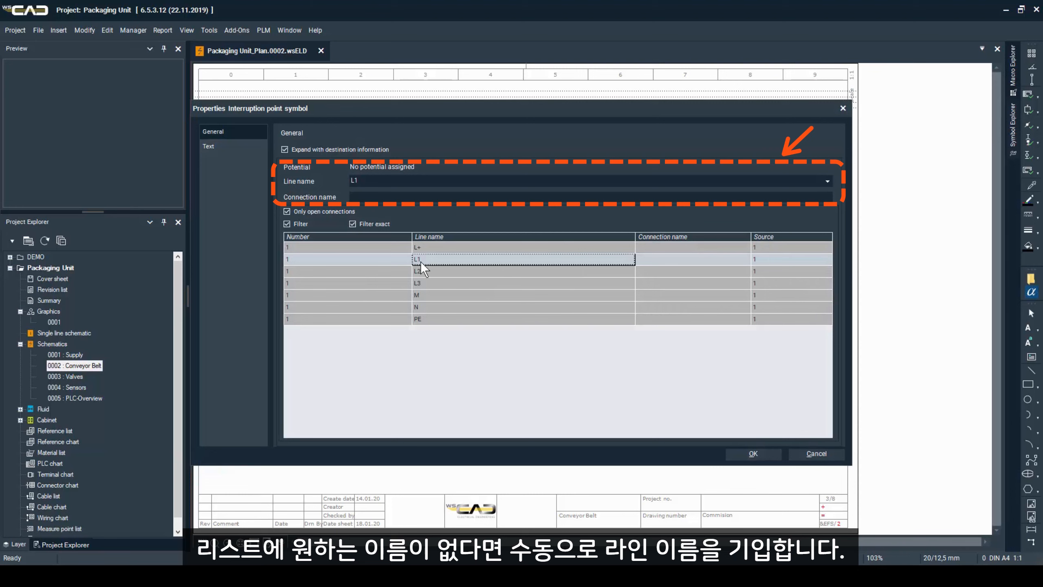
double_click(421, 261)
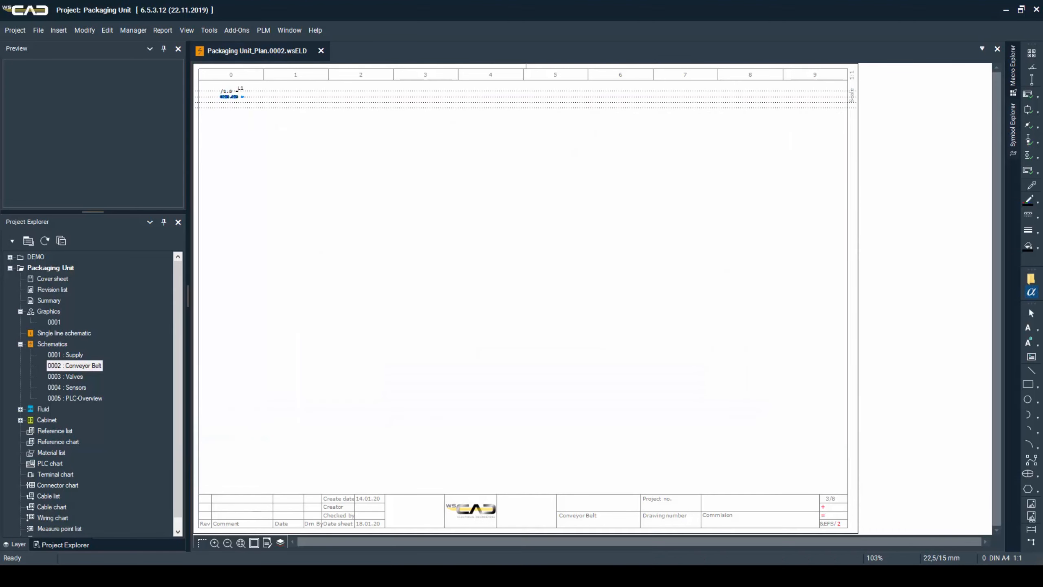
click(239, 97)
click(424, 260)
double_click(424, 260)
click(239, 102)
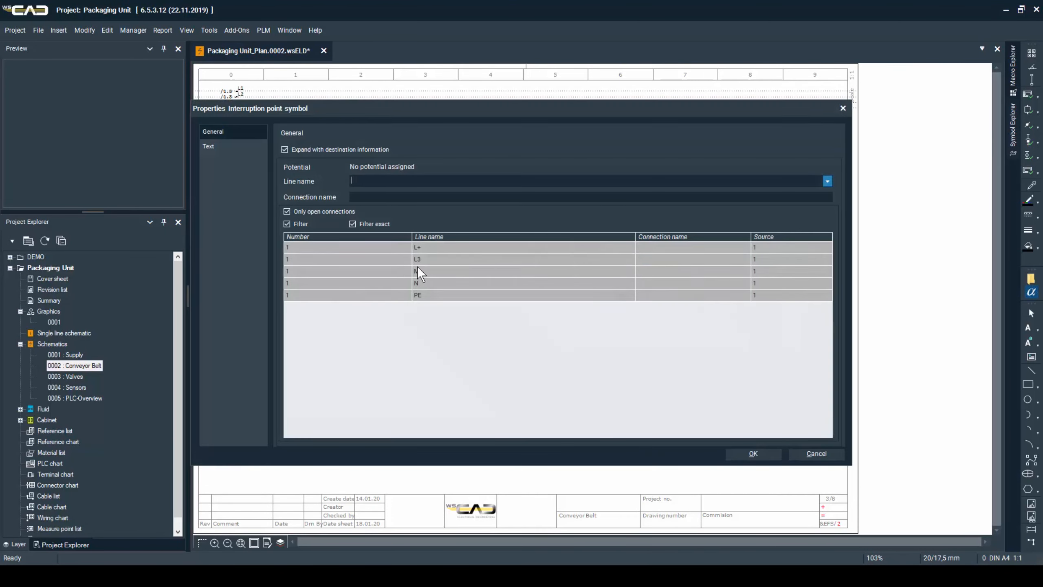
double_click(417, 270)
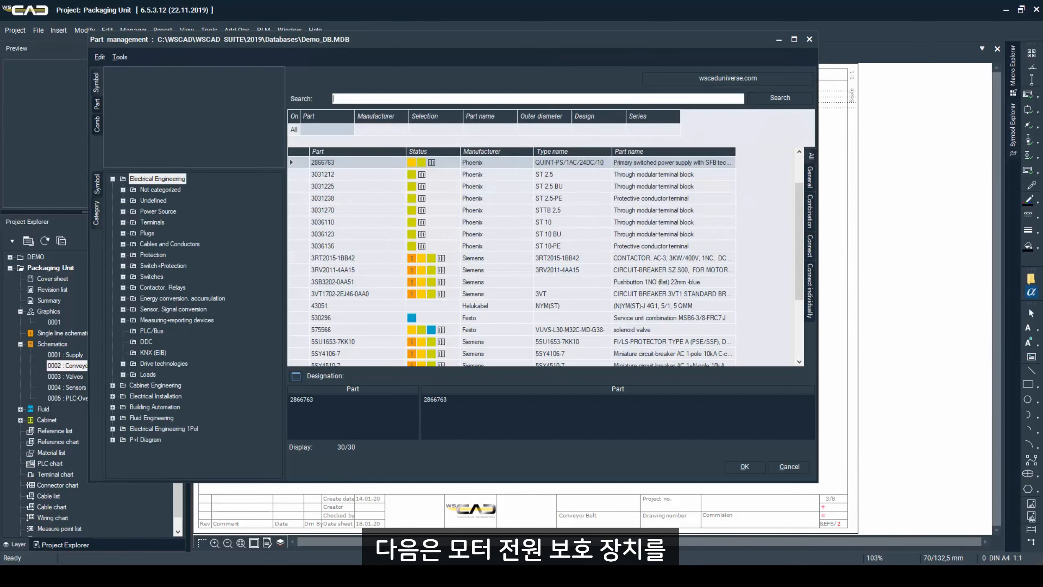
Insert the Siemens 3RV2011-4AA15 motor protection circuit-breaker below the L1–L3 interruption points, accepting its default properties.
text(3rv)
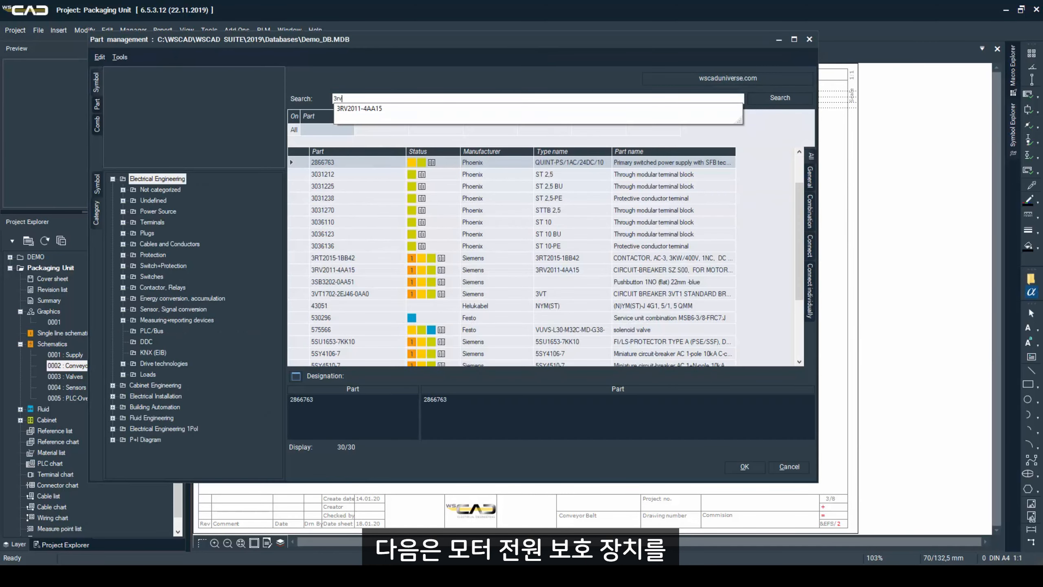
key(Down)
key(Return)
key(Return)
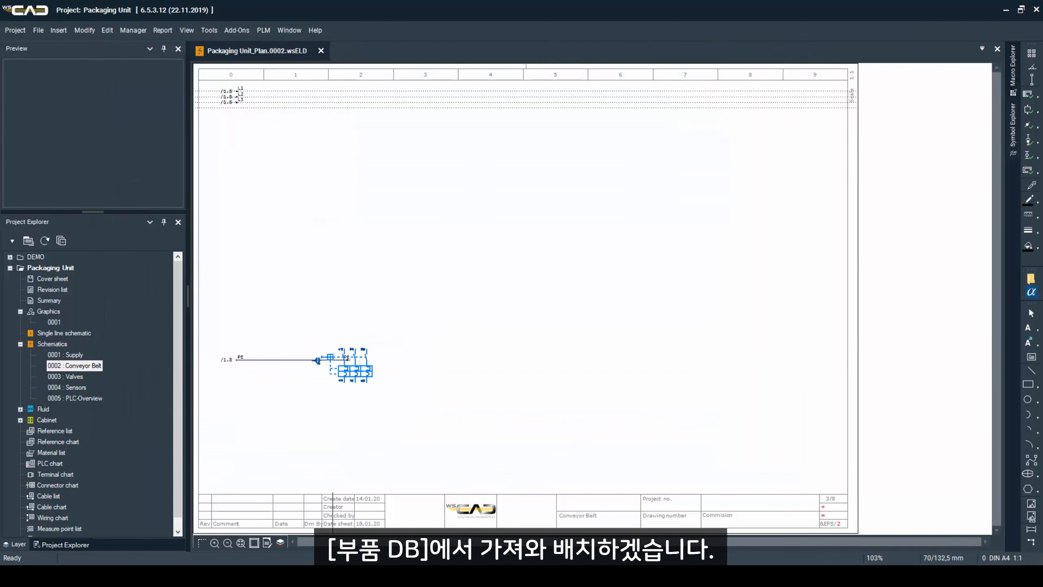
click(251, 180)
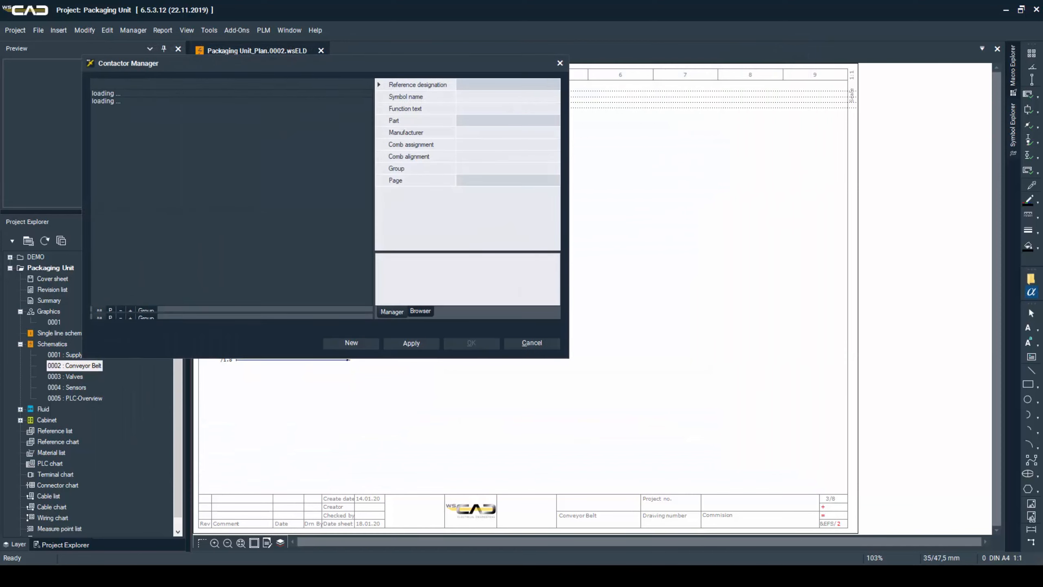
key(Return)
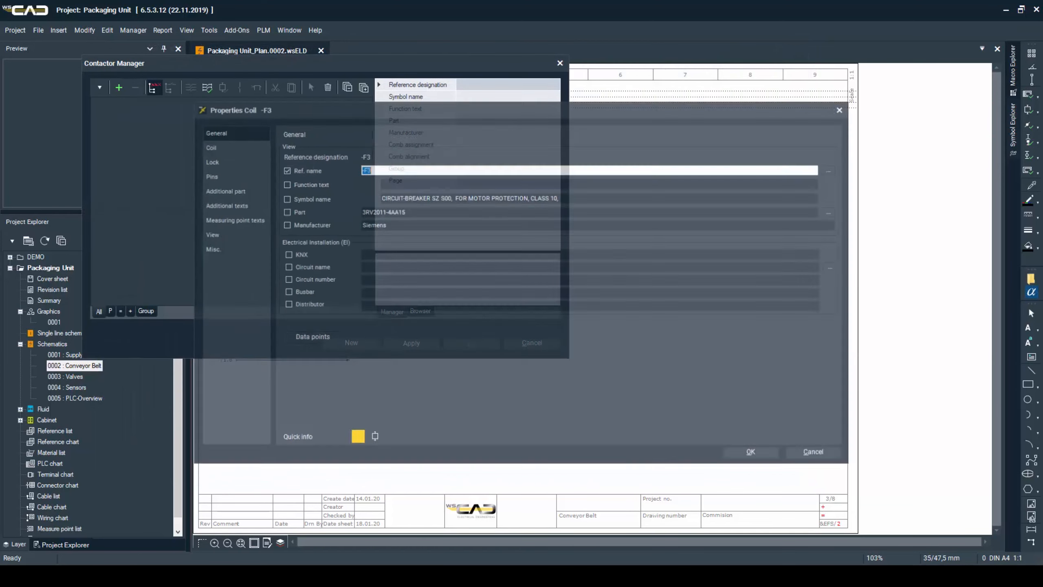
key(Return)
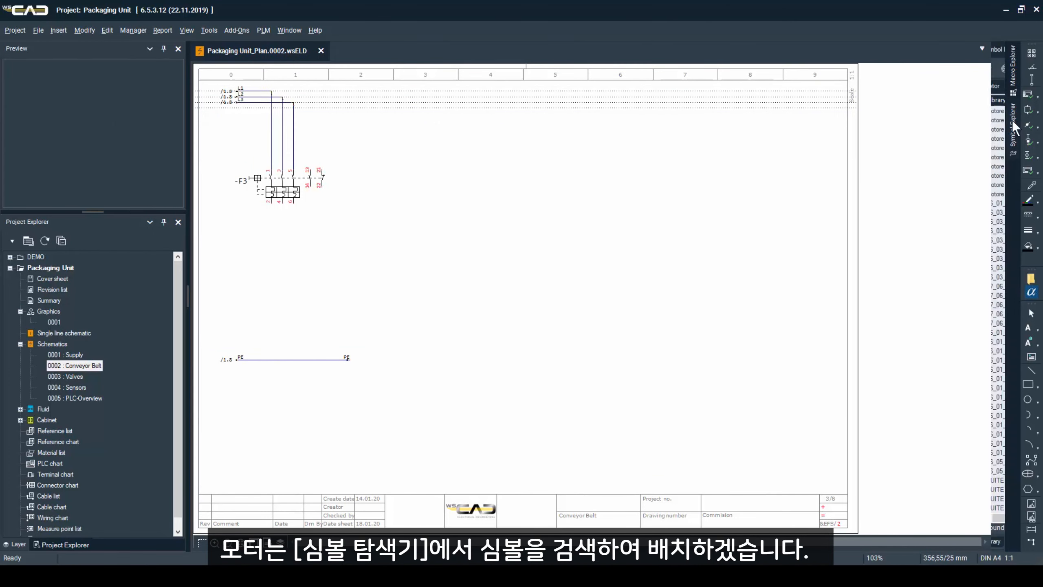
Place the three-phase Motor_3~ symbol from the symbol library below the motor protection circuit-breaker, accepting its default properties.
click(1013, 121)
click(907, 141)
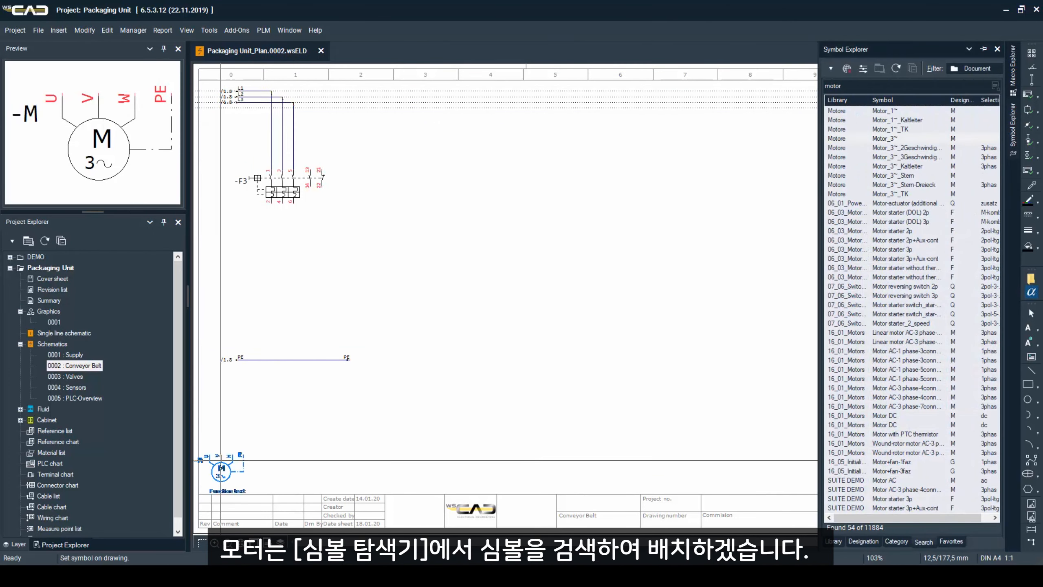
click(282, 432)
key(Return)
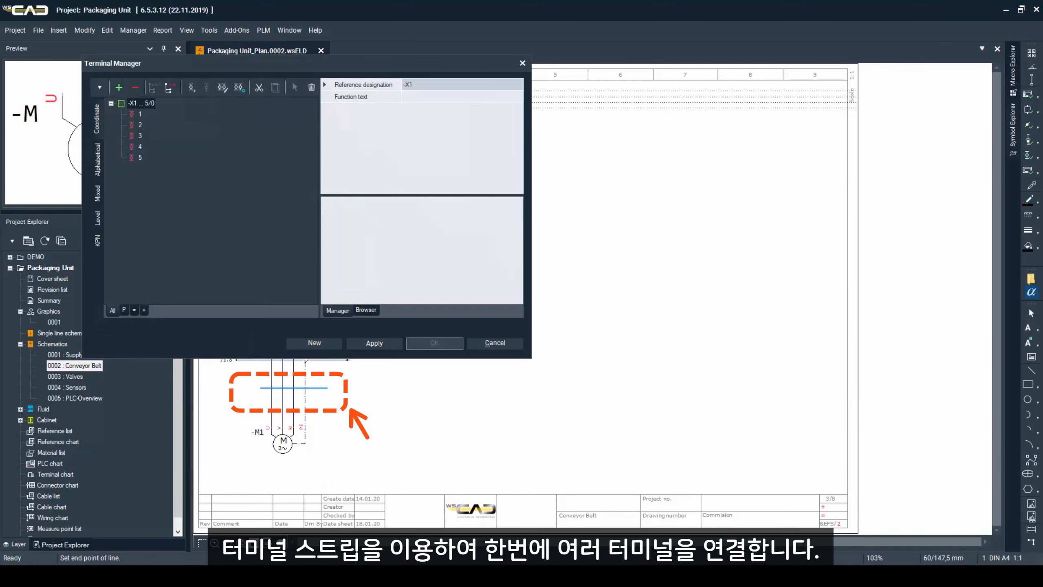
Create a new terminal strip across the motor's four supply lines, accepting its default properties.
click(308, 339)
key(Return)
key(Return)
click(137, 181)
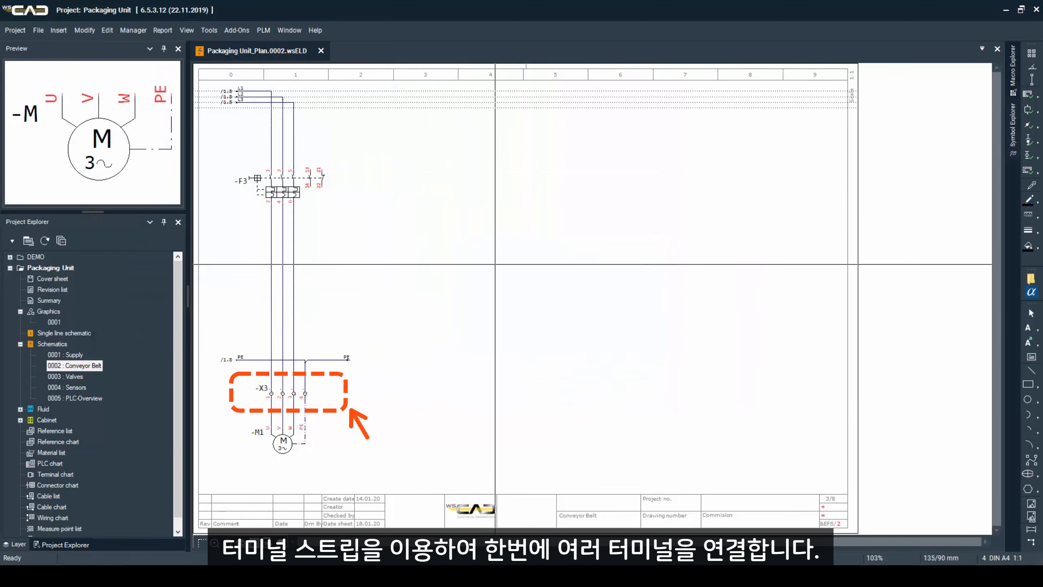
Place an M interruption point in column 3 and run its line to a second interruption point in column 4.
click(400, 404)
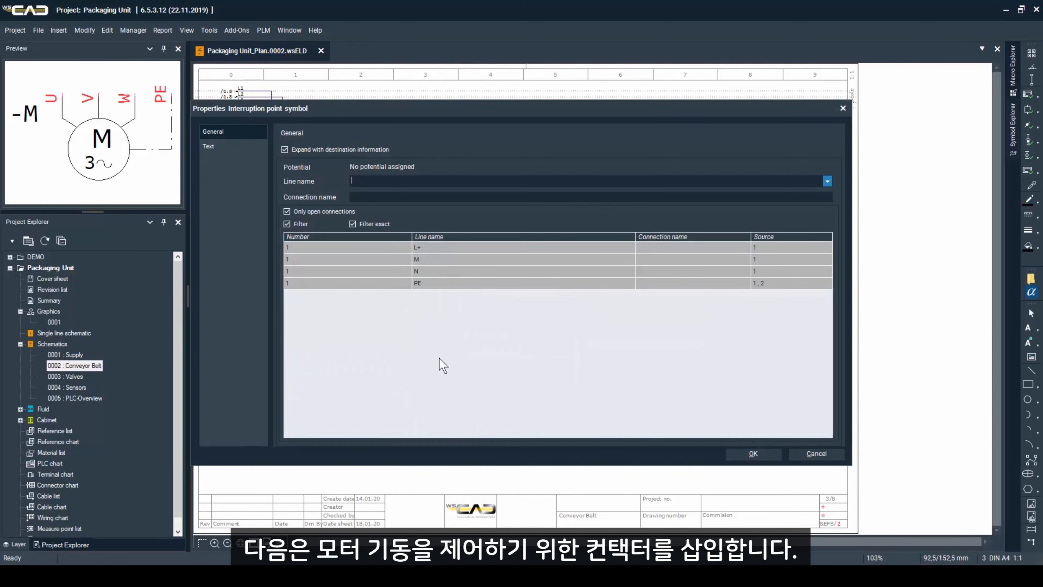
double_click(451, 261)
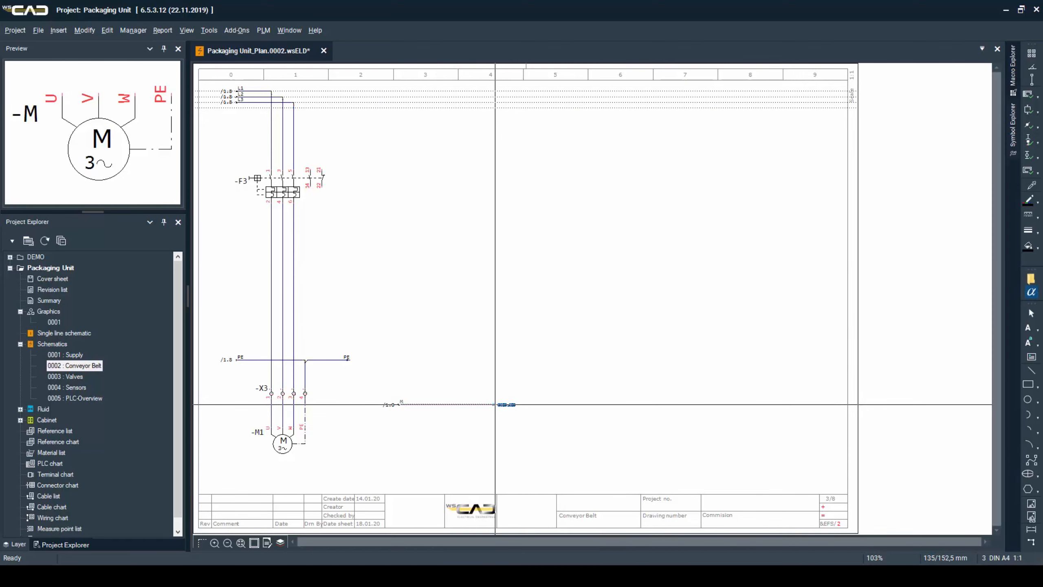
click(495, 405)
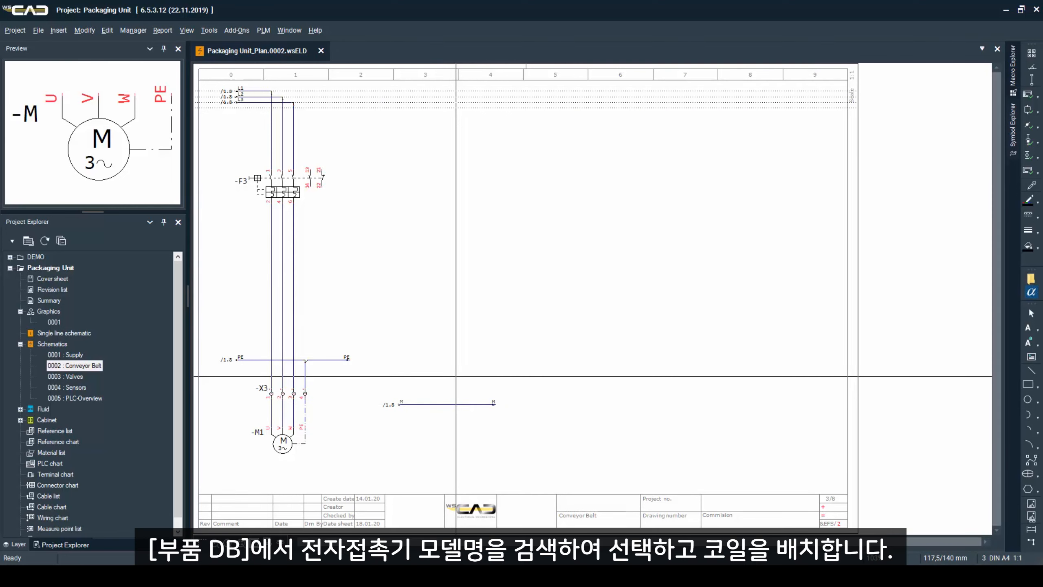
Insert the Siemens 3RT2015-1BB42 contactor coil above the M line and assign its 1/2/3/4/5/6 power contacts to the motor lines.
key(F3)
click(408, 99)
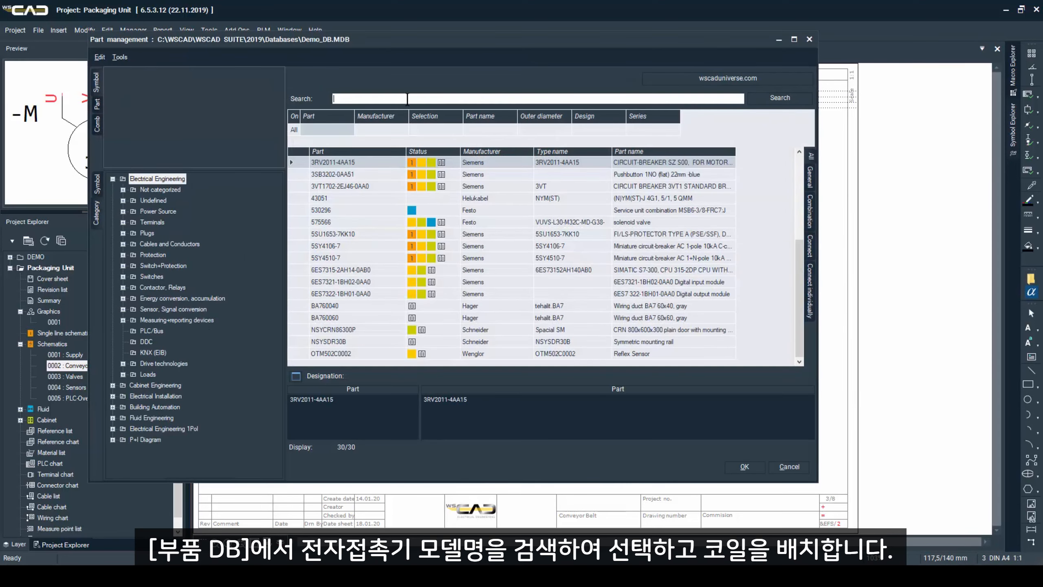
text(3RT2015-1BB42)
key(Return)
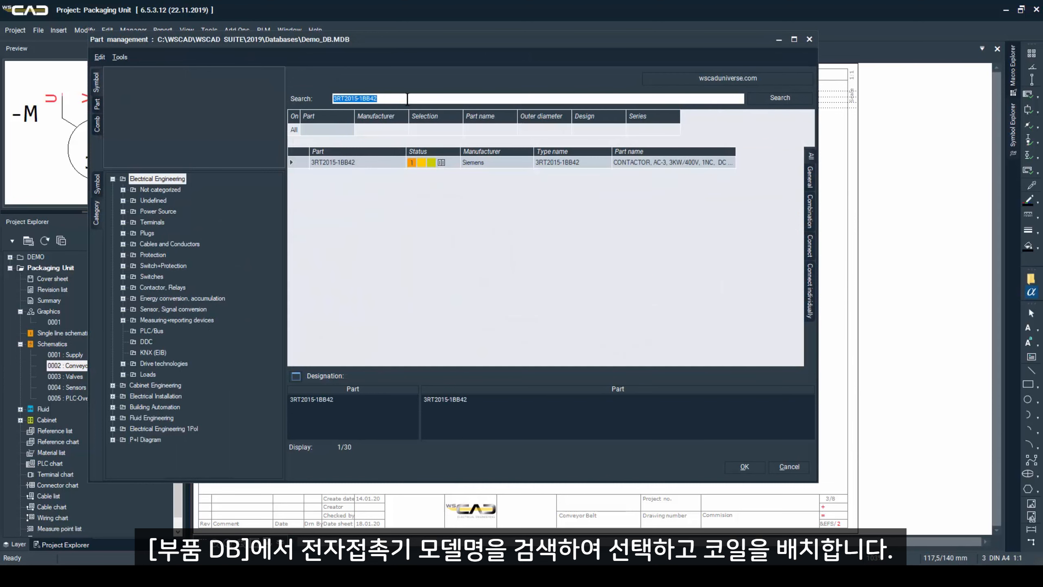
key(Return)
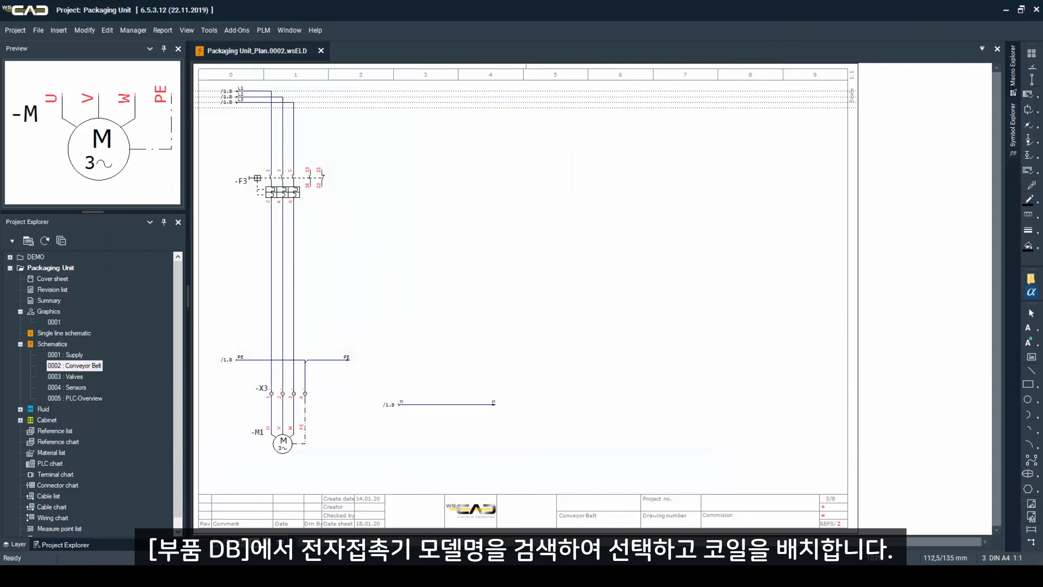
click(445, 373)
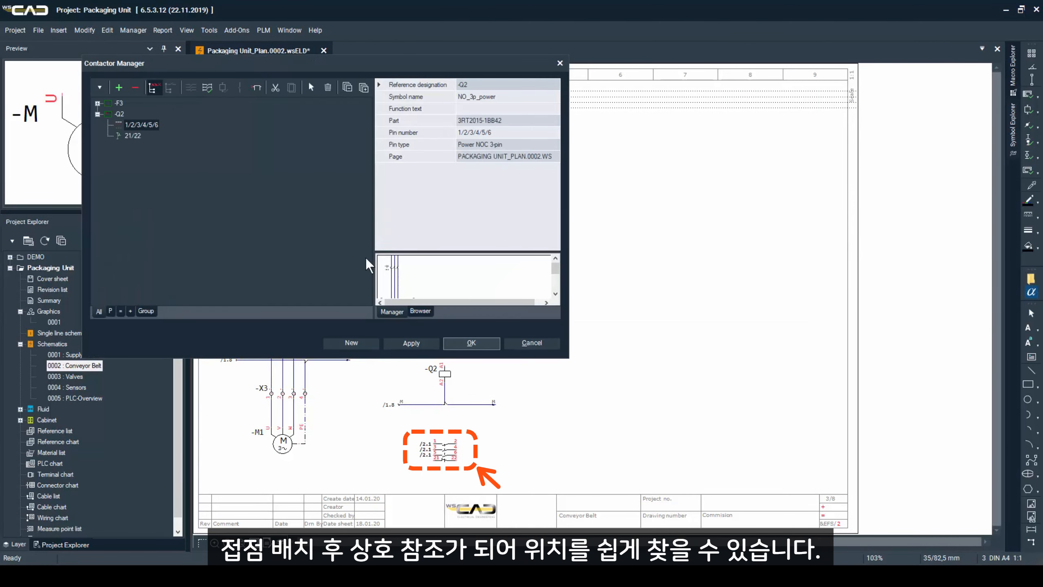
click(477, 342)
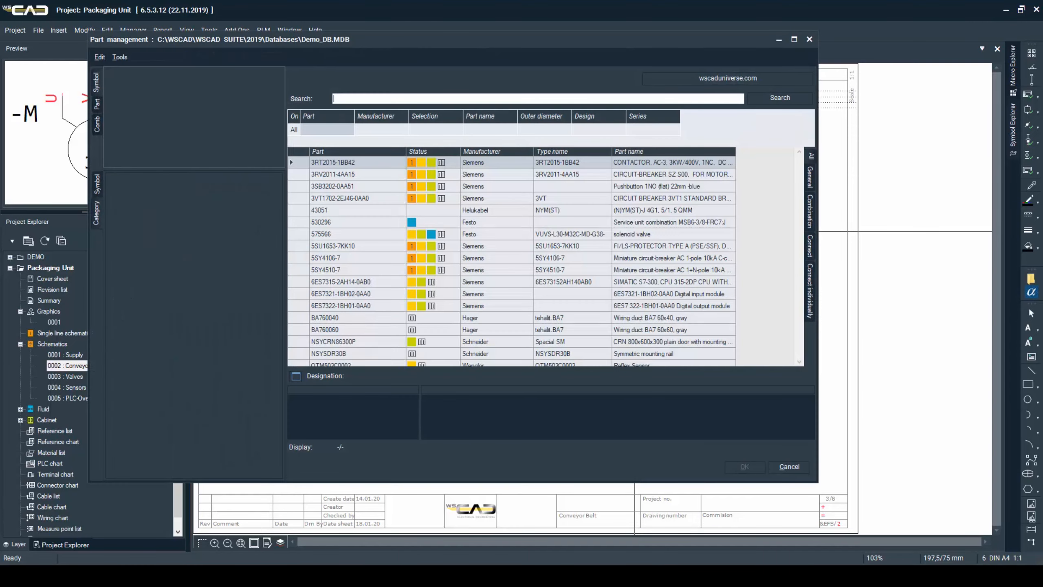
Insert the Siemens 3SB3202-0AA51 pushbutton in column 6 with default properties and draw an angled line from its upper pin.
text(3sb)
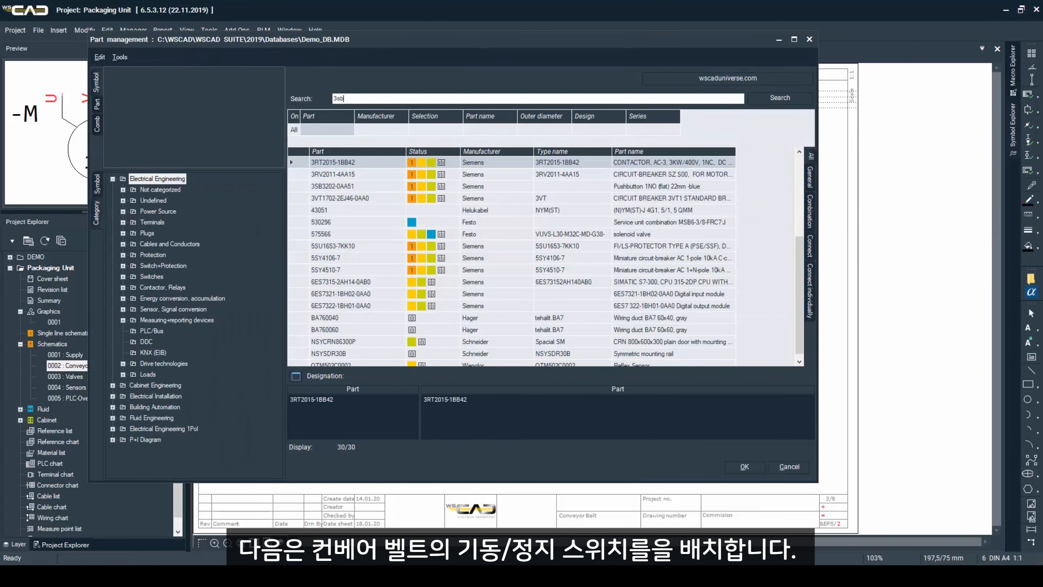
text(3)
key(Down)
key(Return)
key(Return)
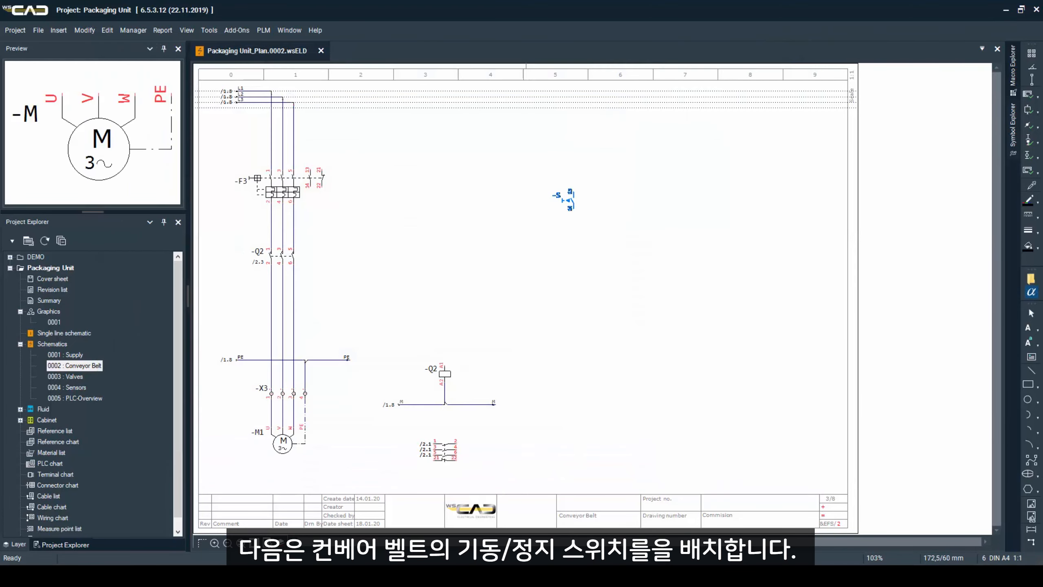
click(615, 198)
key(Return)
click(635, 177)
drag(619, 177, 627, 186)
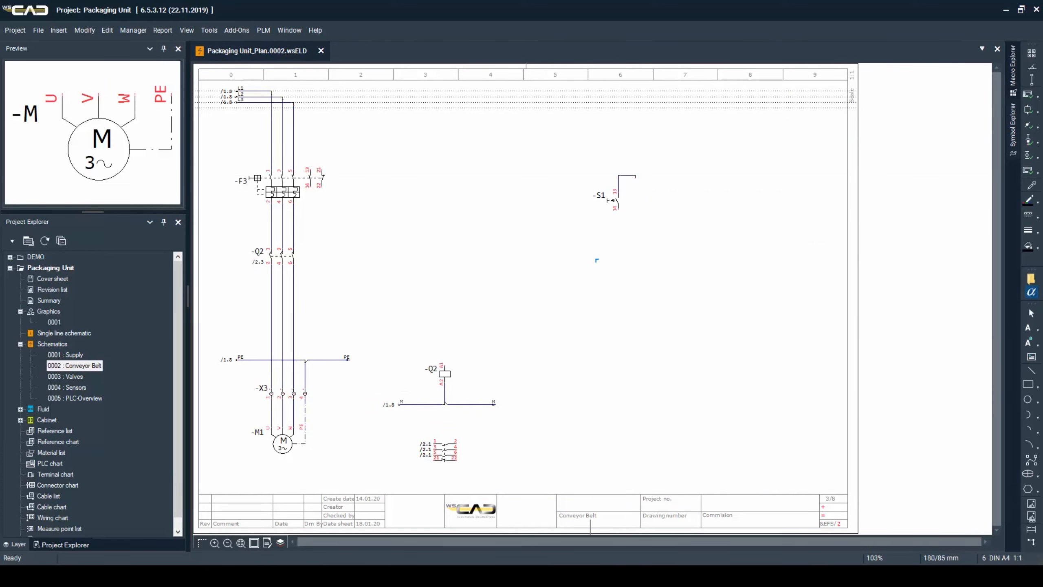
Place an L+ interruption point below the pushbutton and run its line to a second interruption point at the end of column 8.
click(575, 258)
double_click(616, 252)
click(785, 259)
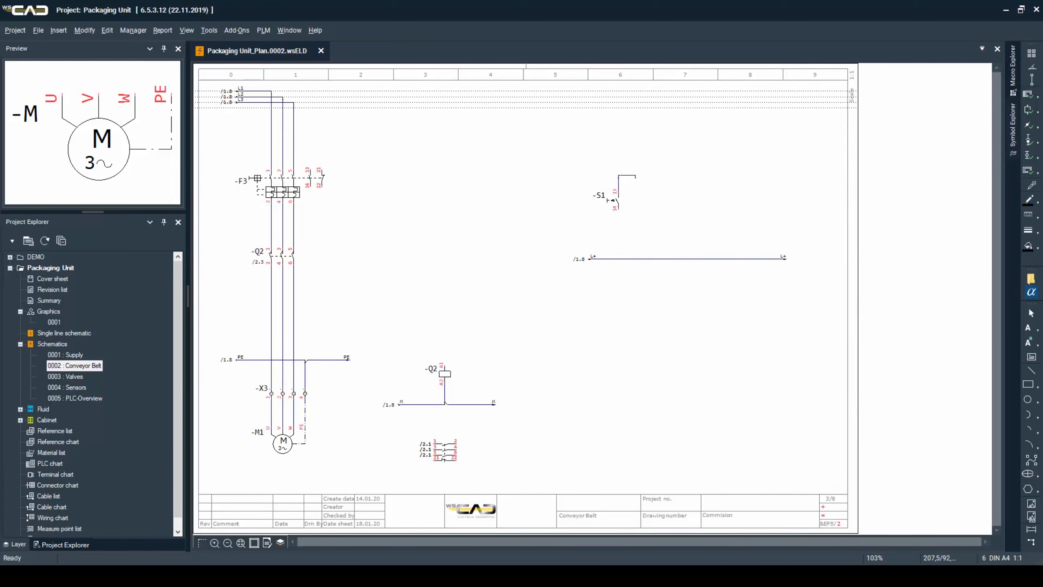
Open the PLC-Overview page and insert the Siemens 6ES7315-2AH14-0AB0 CPU from the part database in column 2 as a new PLC.
double_click(90, 398)
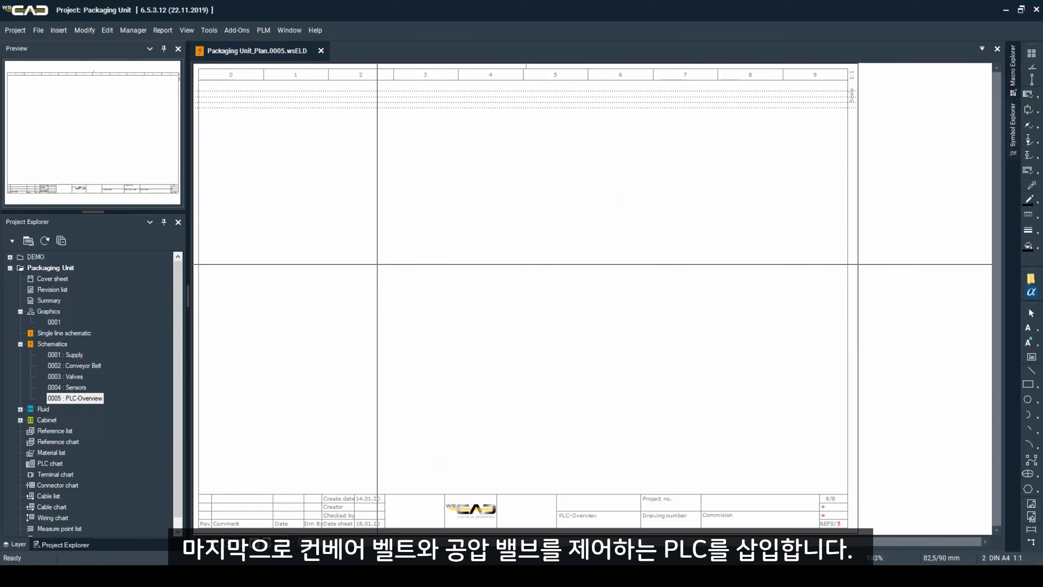
key(F3)
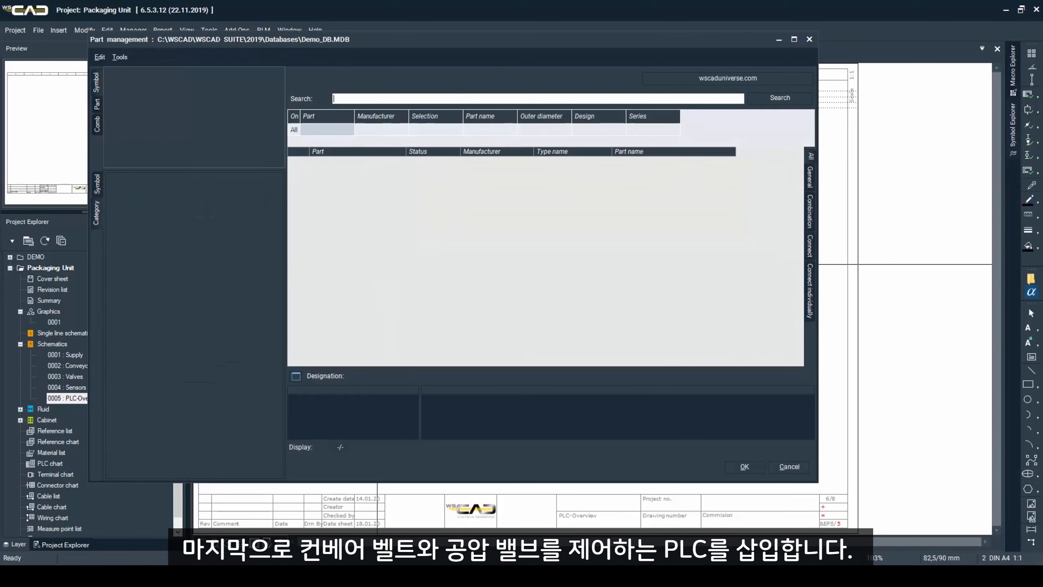
double_click(546, 270)
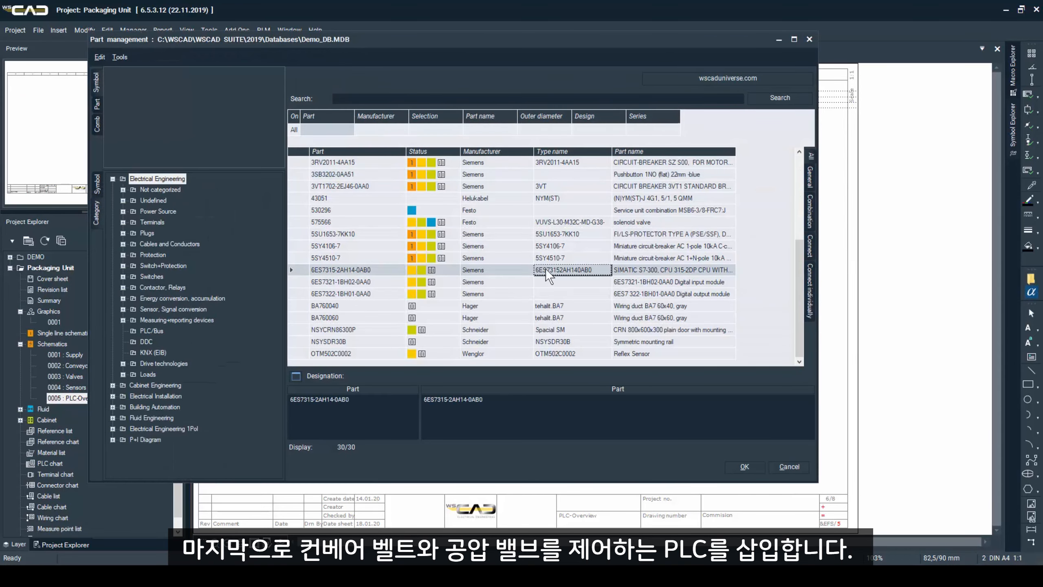
click(338, 241)
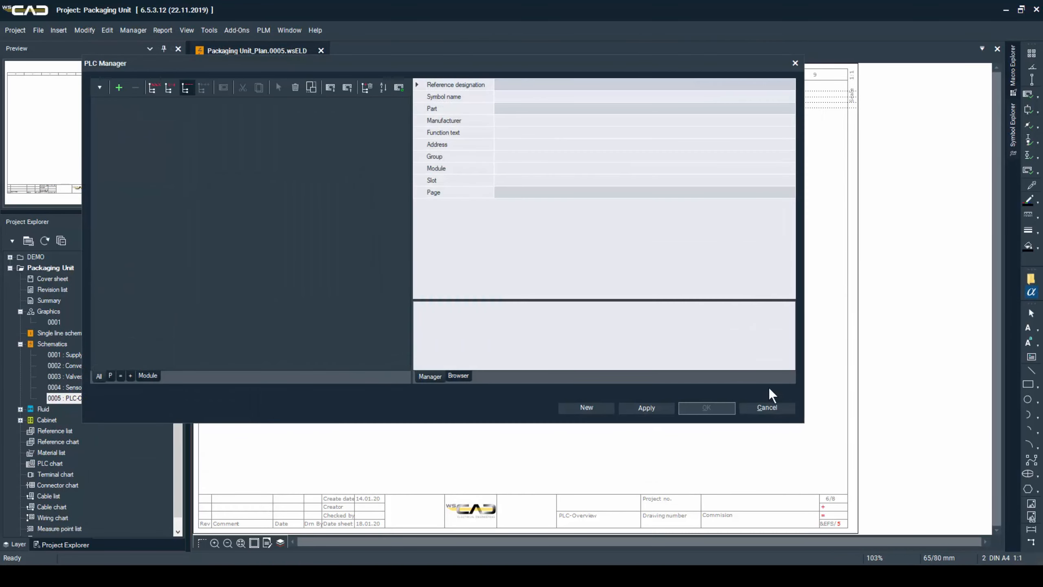
click(592, 411)
key(Return)
key(Return)
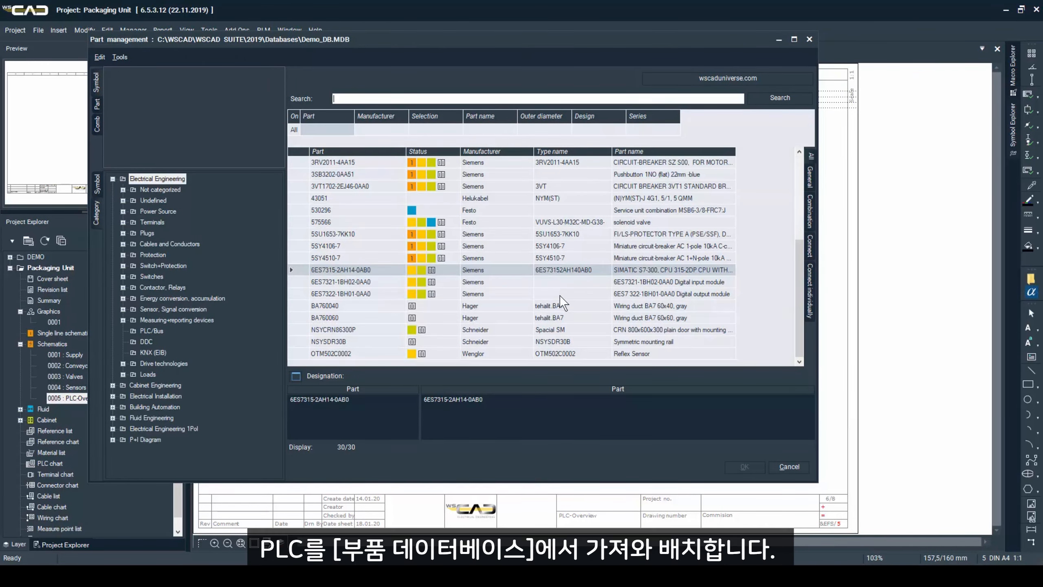
Add the 6ES7321-1BH02-0AA0 digital input and 6ES7322-1BH01-0AA0 digital output modules side by side, starting beside the CPU, each as a new PLC.
click(549, 282)
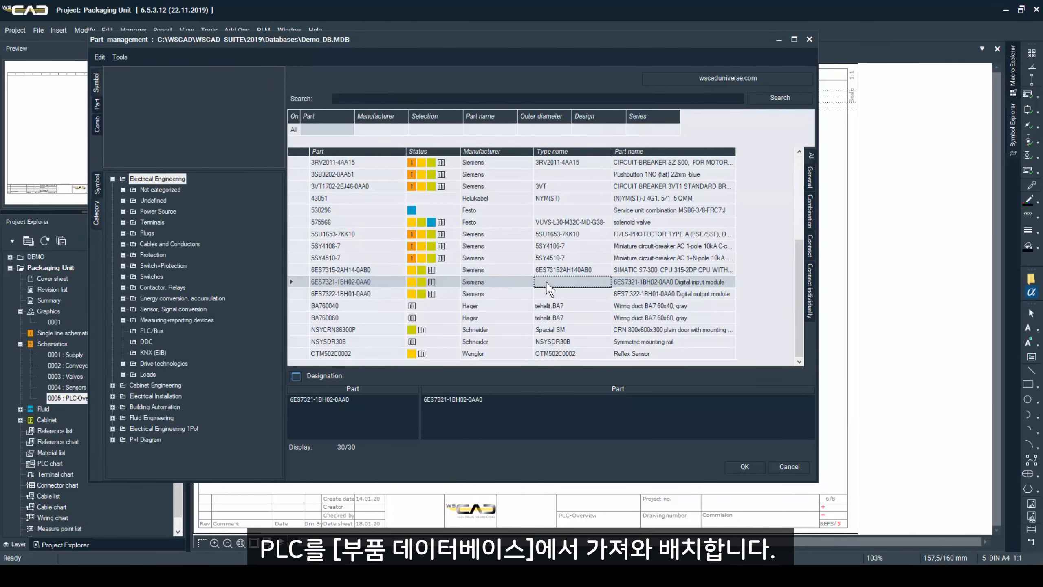
double_click(547, 282)
click(425, 248)
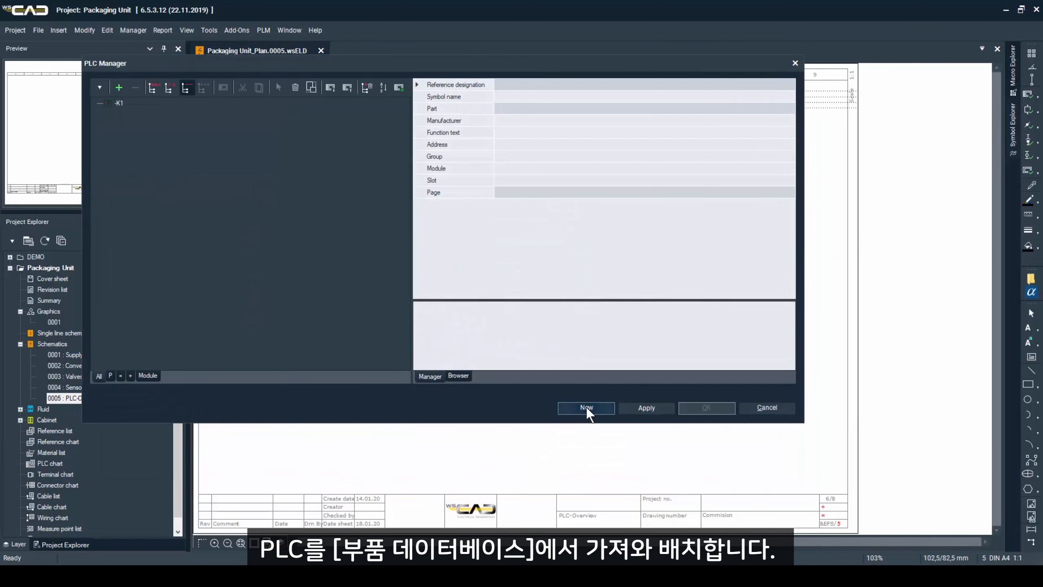
click(586, 407)
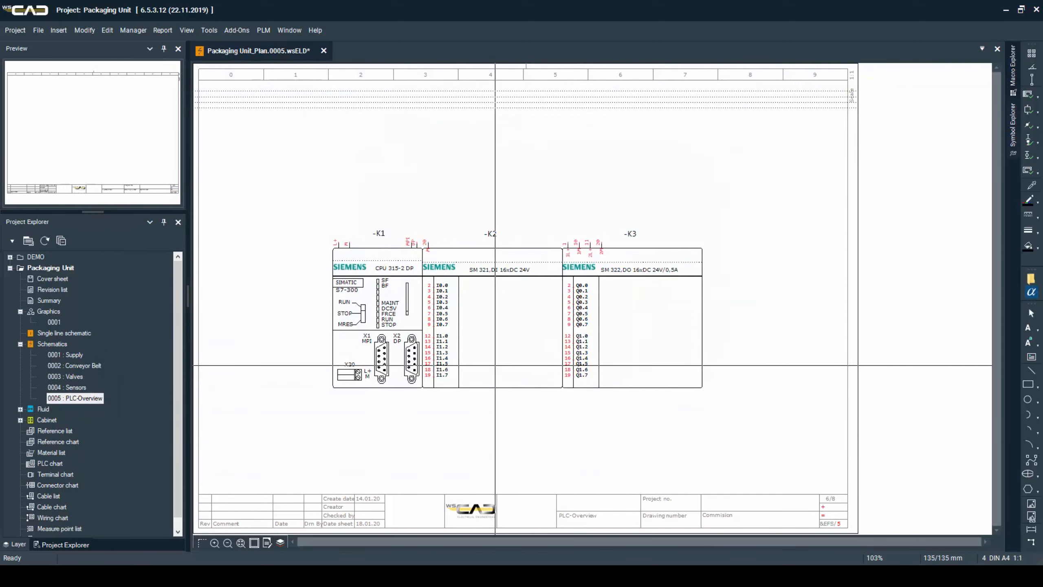
Open the PLC Manager for the digital input module, expand both I/O modules and list the input module's channels in the browser view.
right_click(493, 316)
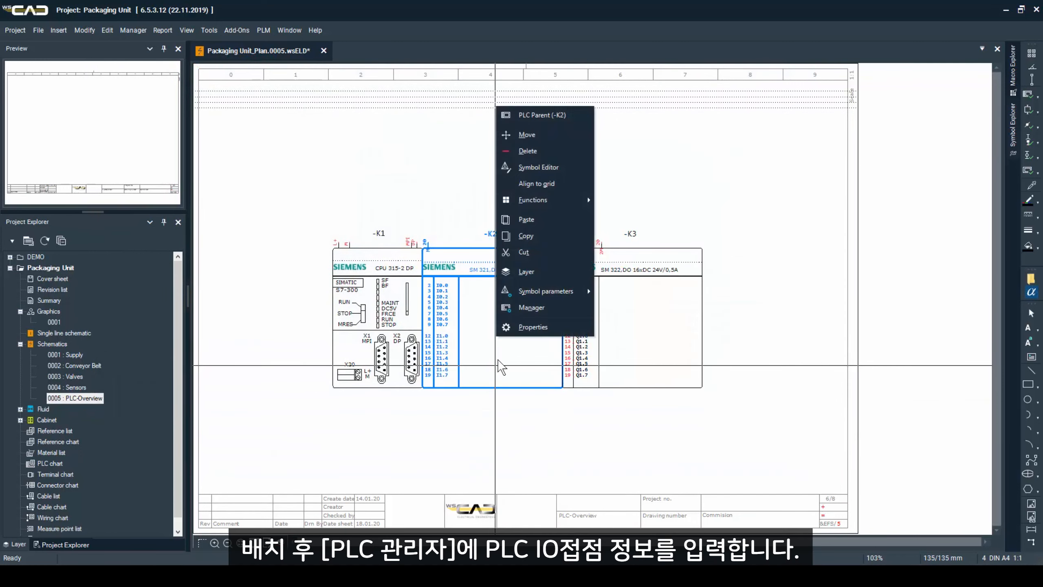
key(Escape)
double_click(519, 310)
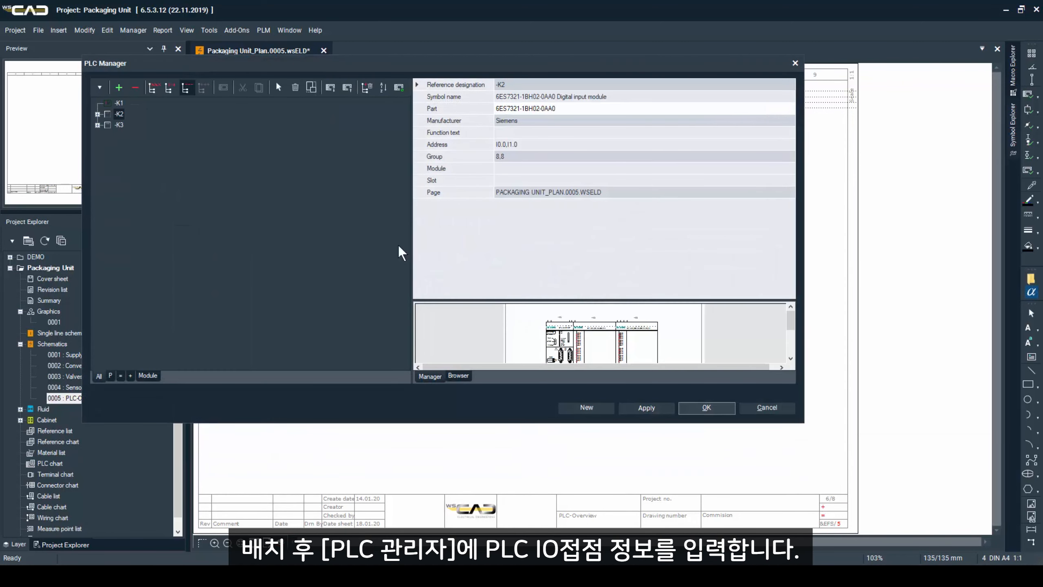
click(97, 115)
click(97, 147)
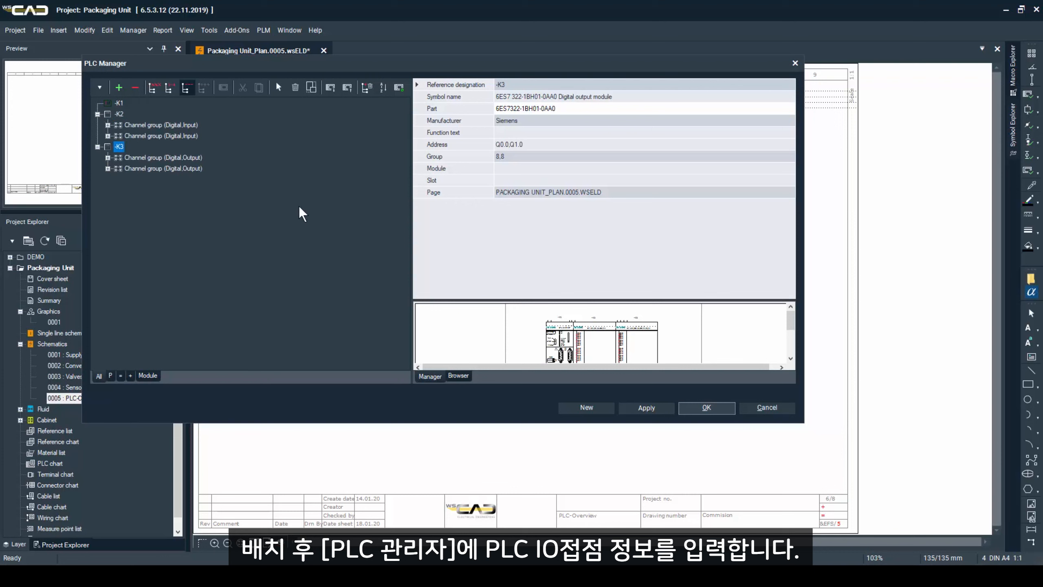
click(459, 376)
click(119, 113)
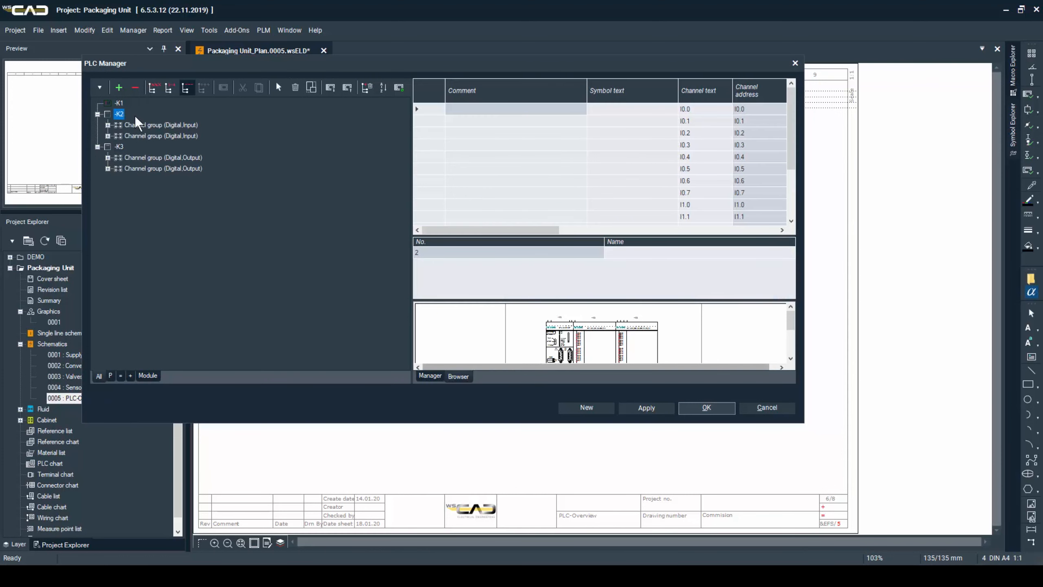
Enter the comments "Conveyor Belt ON" for channel I0.0 and "Conveyor Belt OFF" for channel I0.1.
click(505, 109)
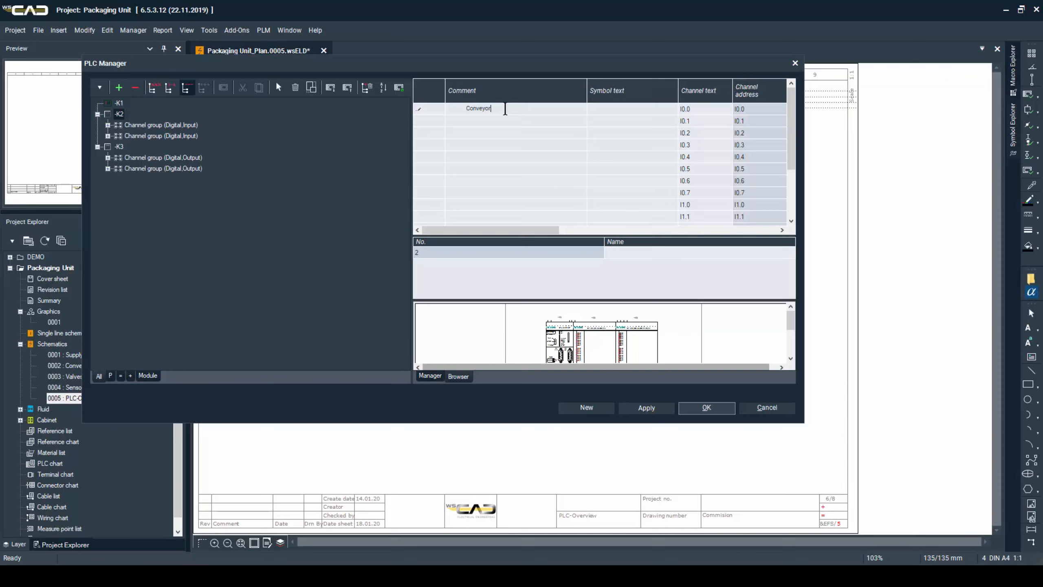
text(Conveyor Belt ON)
key(Return)
text(Co)
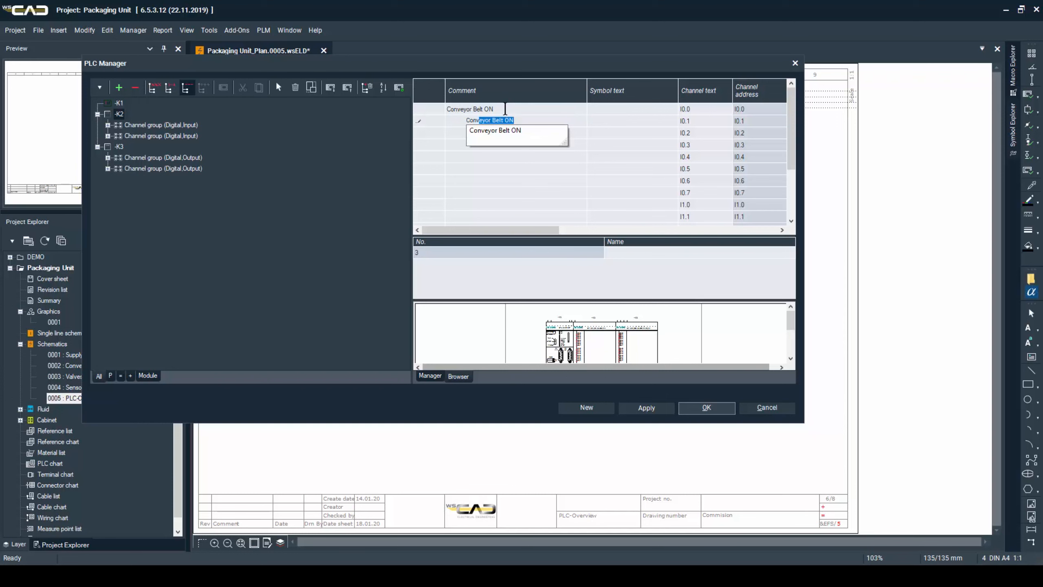
text(nv)
key(Return)
key(Return)
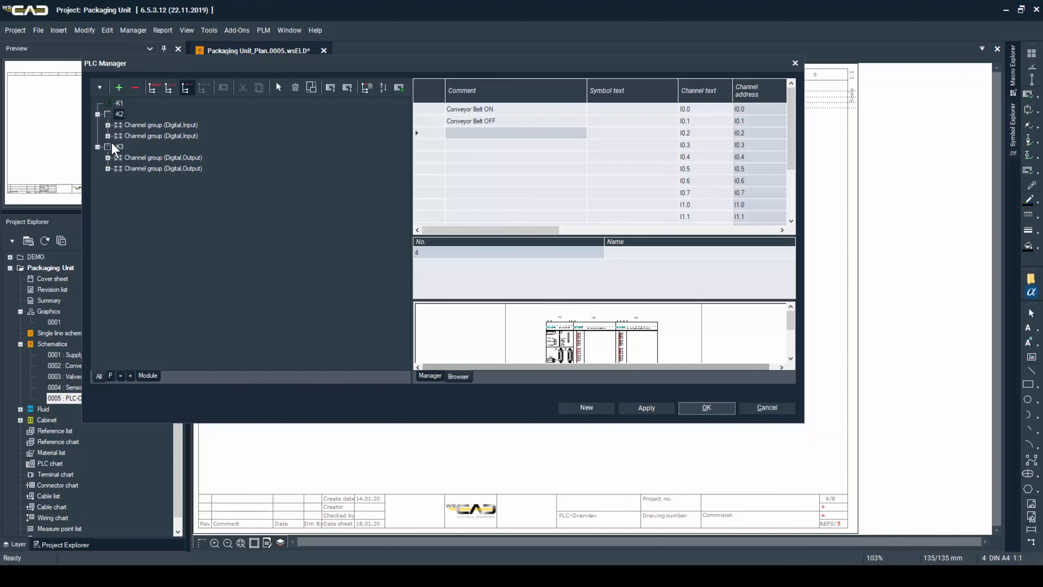
Comment the output module's channels: Q0.0 "Conveyor Belt ON/OFF", Q1.0 "Grab Lid", Q1.1 "Release Lid", Q1.2 "Apply label", Q1.3 "Retract label".
click(119, 157)
click(466, 109)
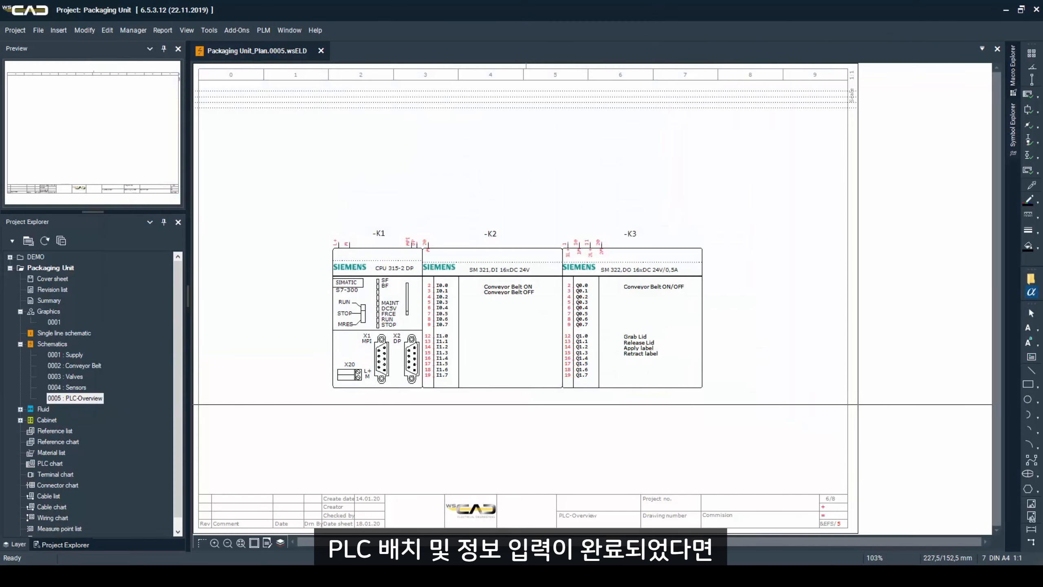
On the Conveyor Belt page, place input channels I0.0 and I0.1 from the PLC Manager below the L+ line as automatically created PLC elements.
double_click(87, 365)
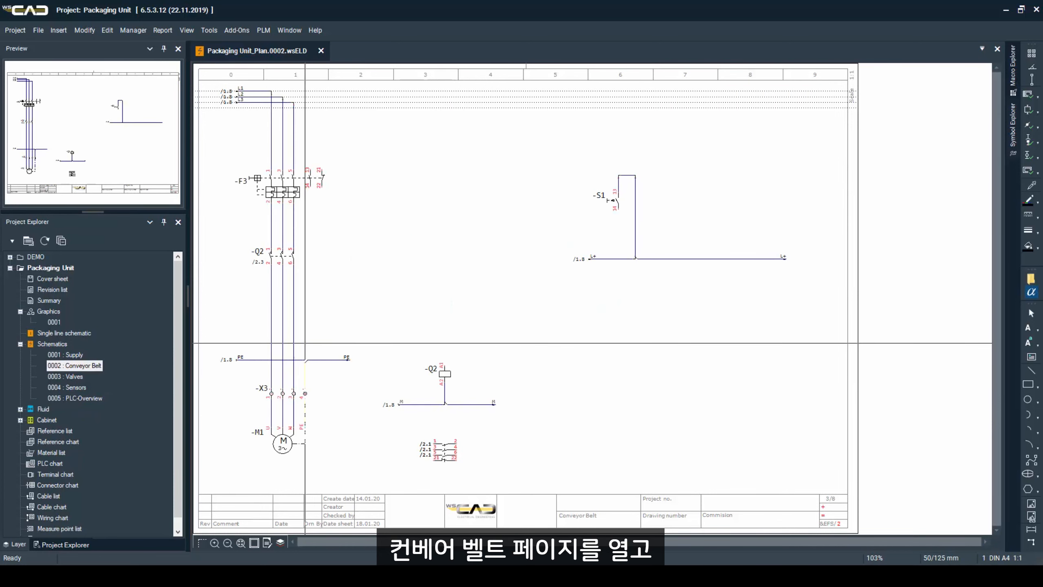
click(135, 29)
click(148, 69)
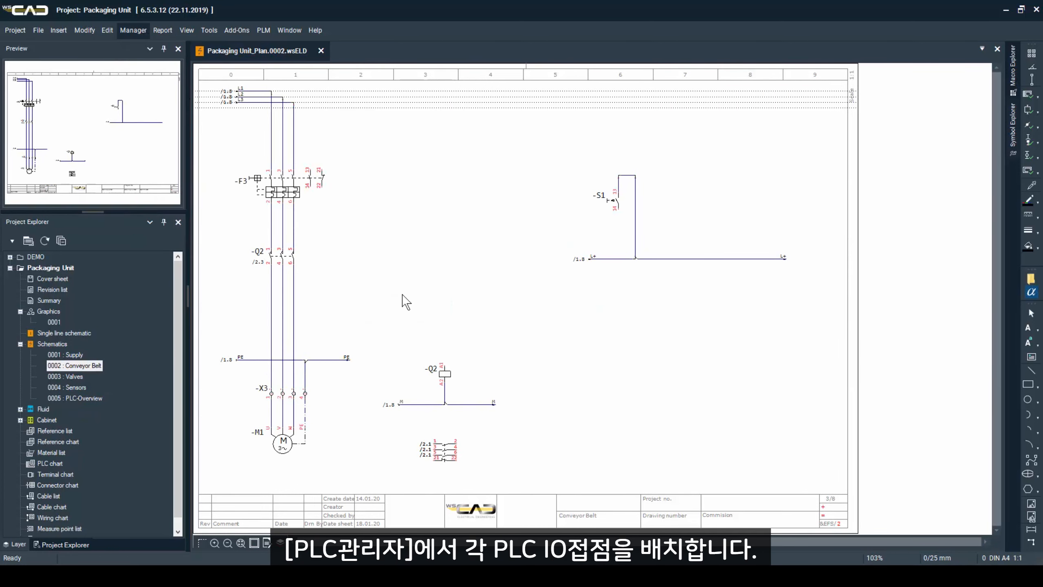
click(98, 113)
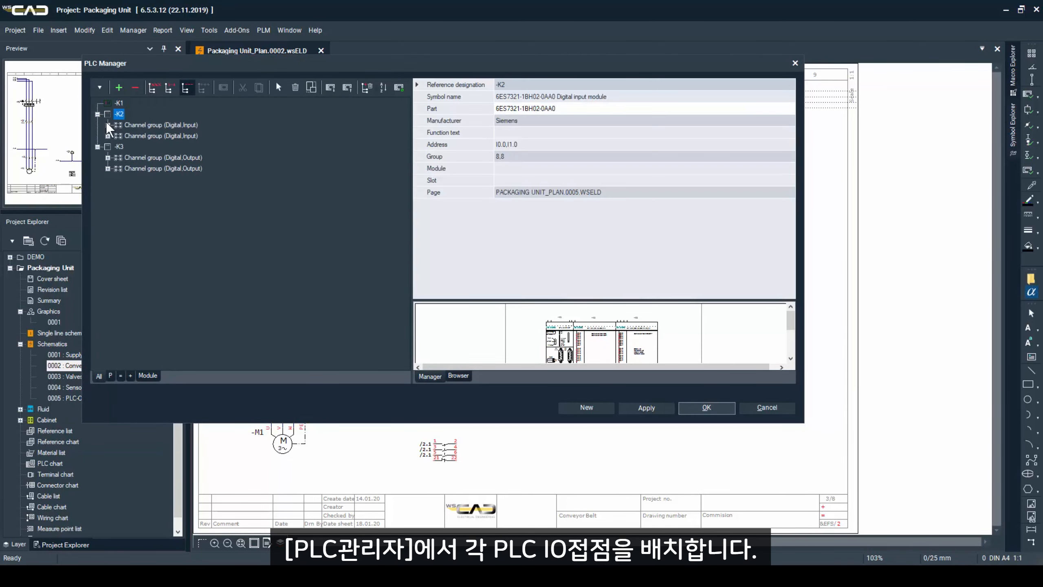
click(107, 124)
click(156, 137)
right_click(161, 140)
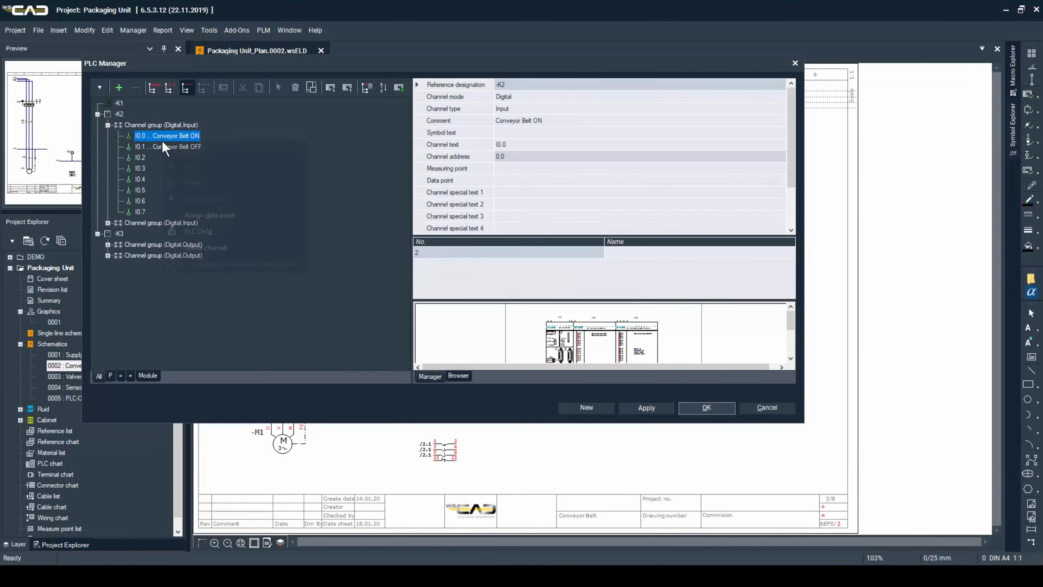
click(158, 145)
right_click(158, 144)
click(210, 234)
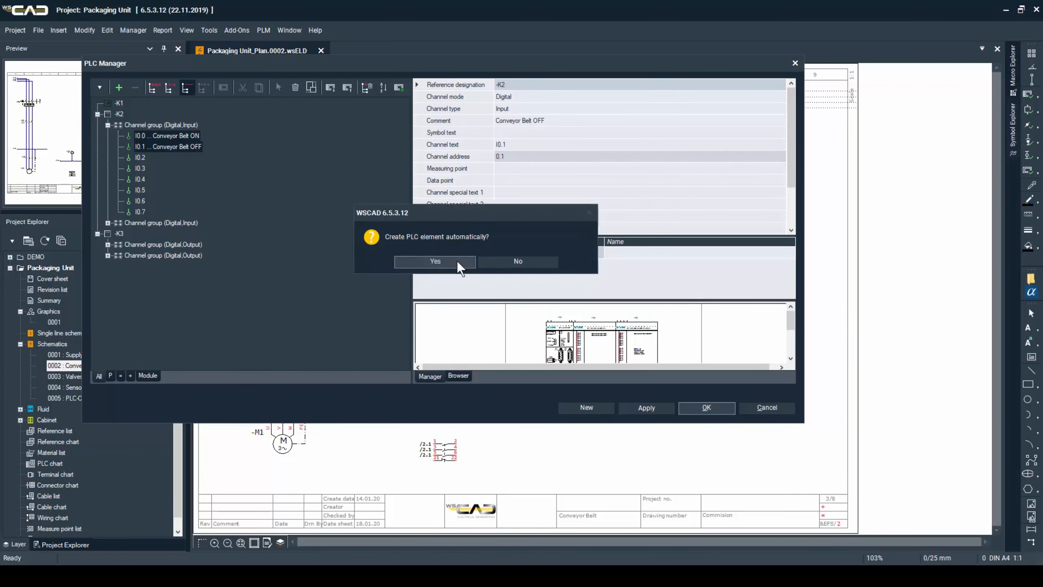
click(456, 261)
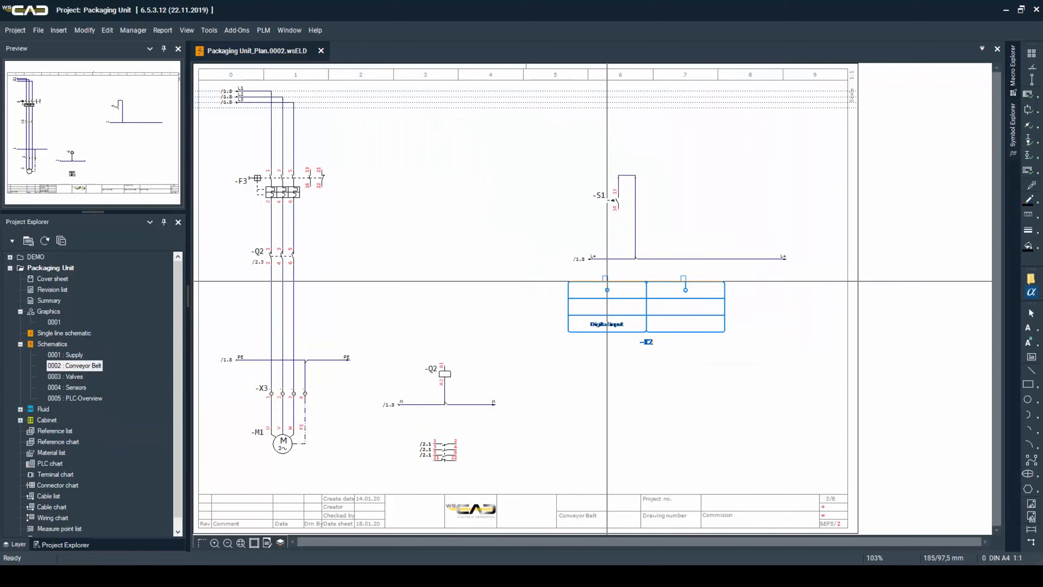
click(617, 282)
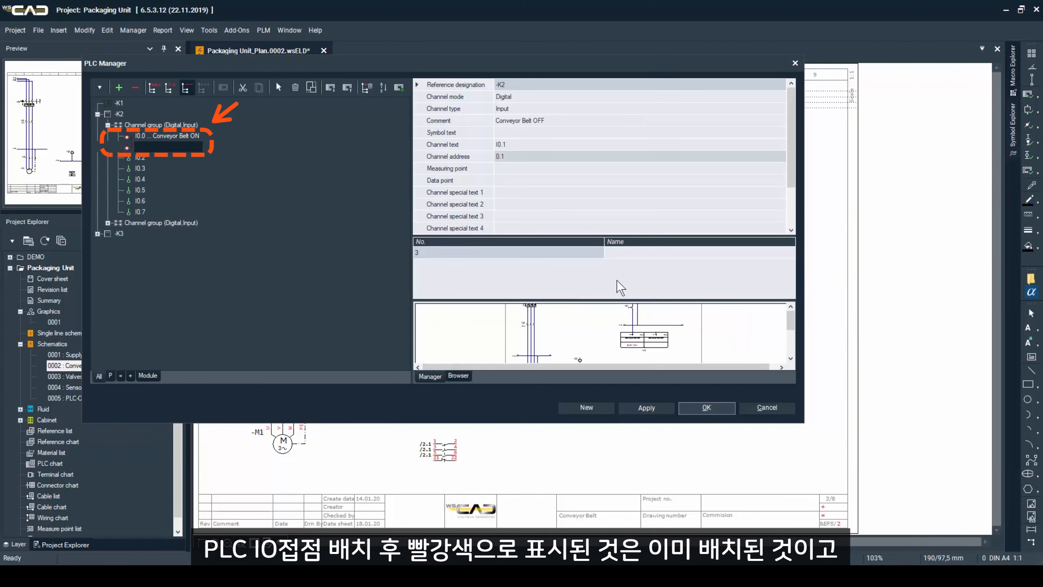
Place output channel Q0.0 as an automatically created PLC element above the Q2 contactor coil, and close the PLC Manager.
click(97, 234)
click(108, 244)
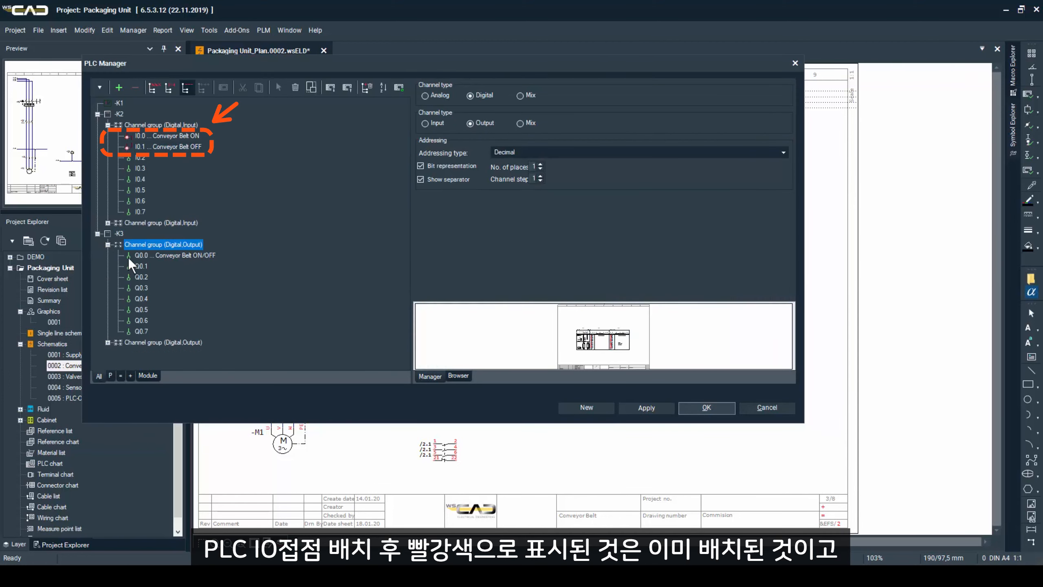
right_click(129, 258)
click(199, 344)
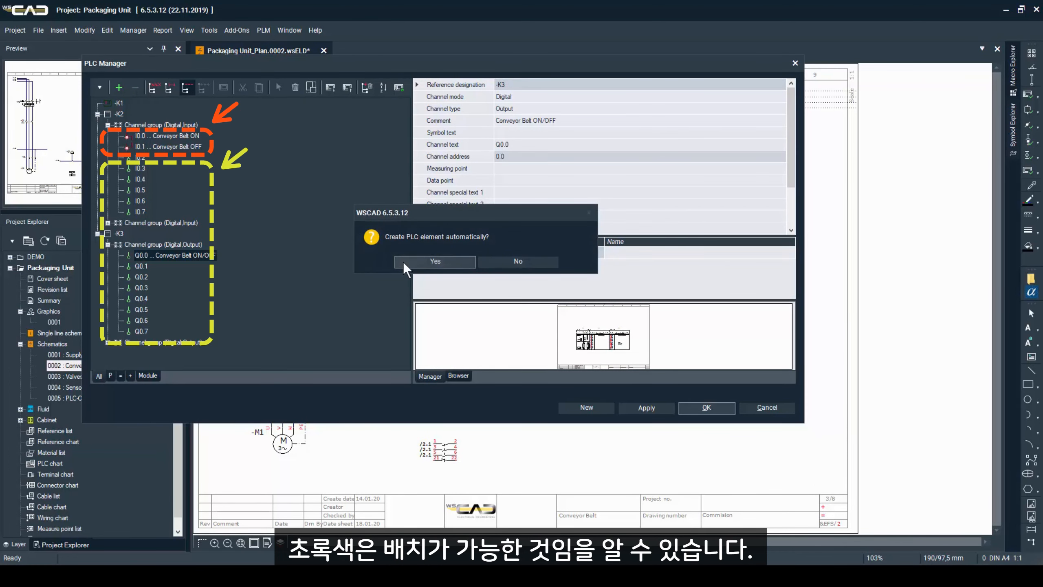
click(435, 261)
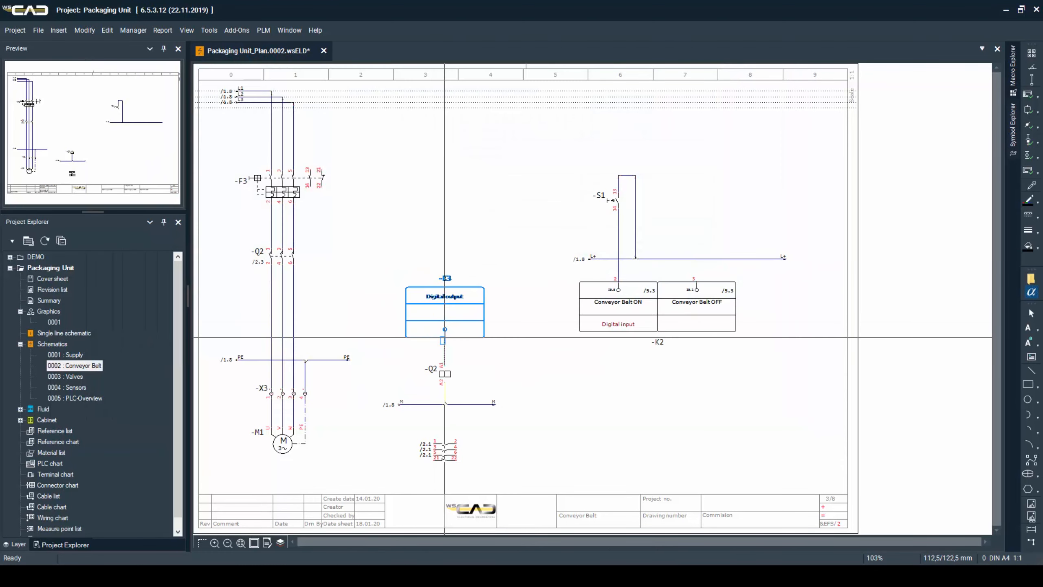
click(445, 338)
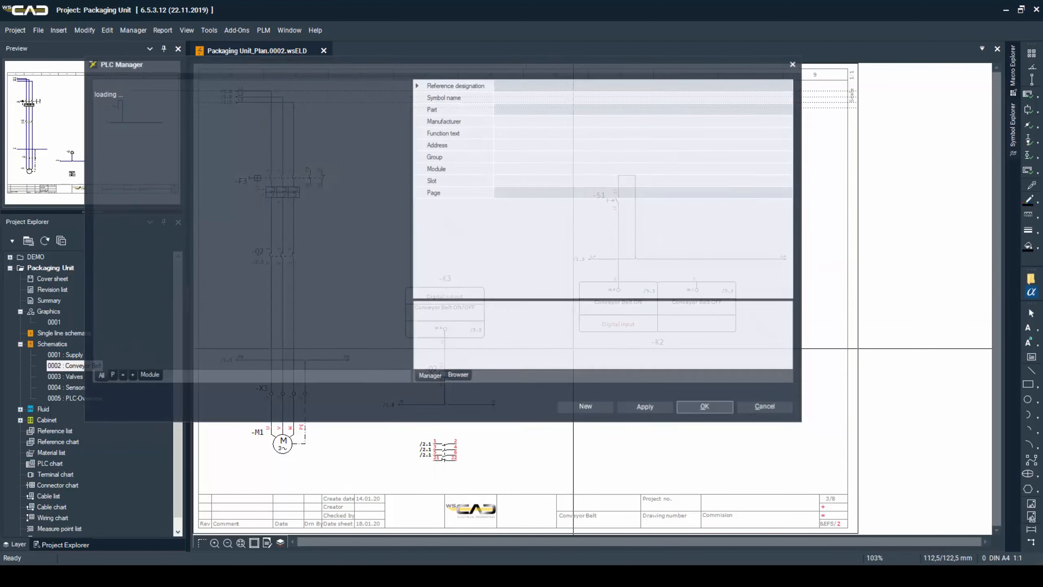
click(766, 407)
Copy the S1 pushbutton with its wiring and paste it above the Conveyor Belt OFF input in column 7.
drag(596, 175, 663, 270)
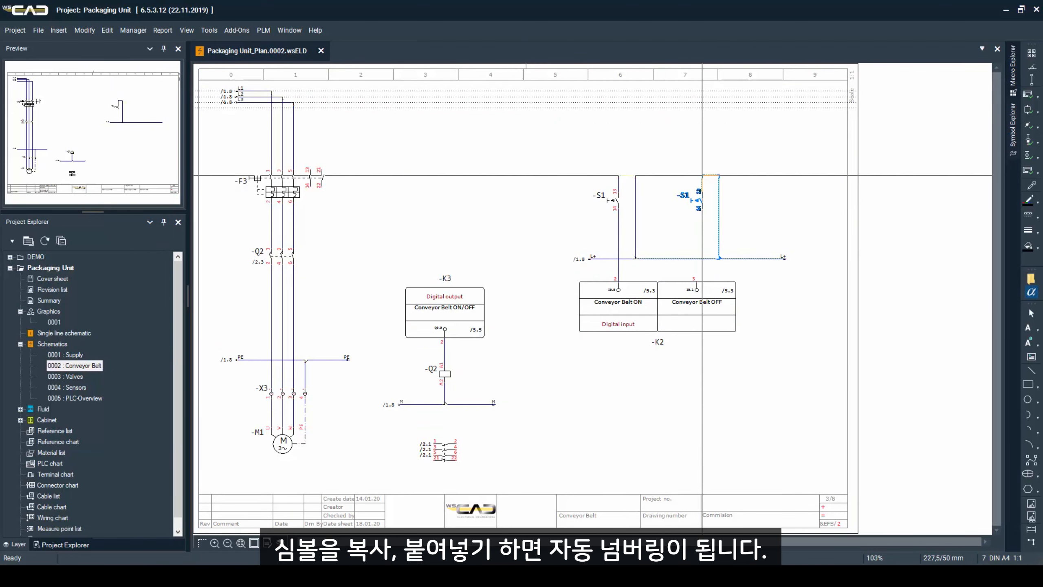
click(697, 175)
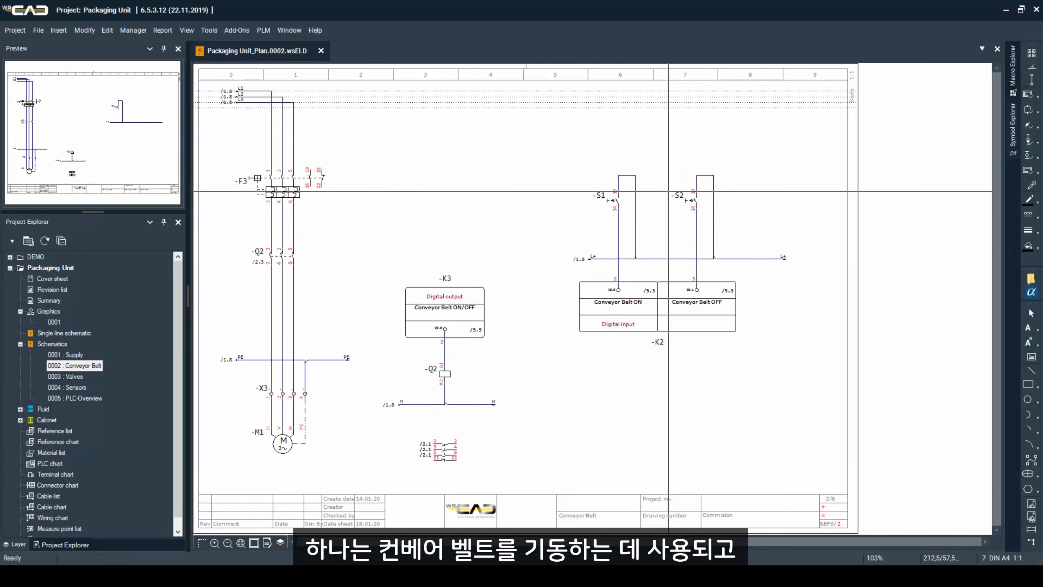
Create a new terminal strip across the four pushbutton lines above the L+ line.
click(595, 237)
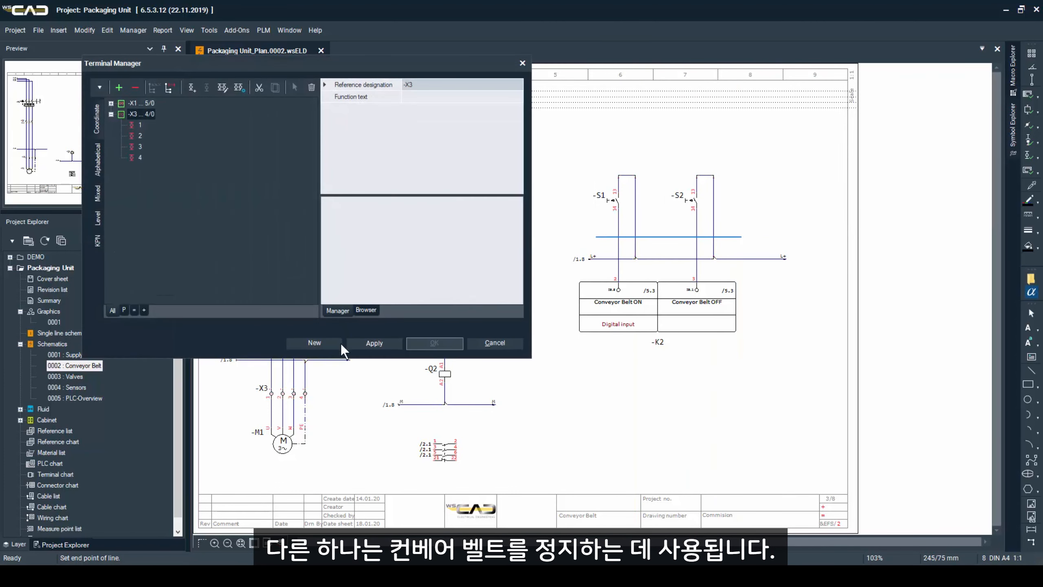
click(314, 343)
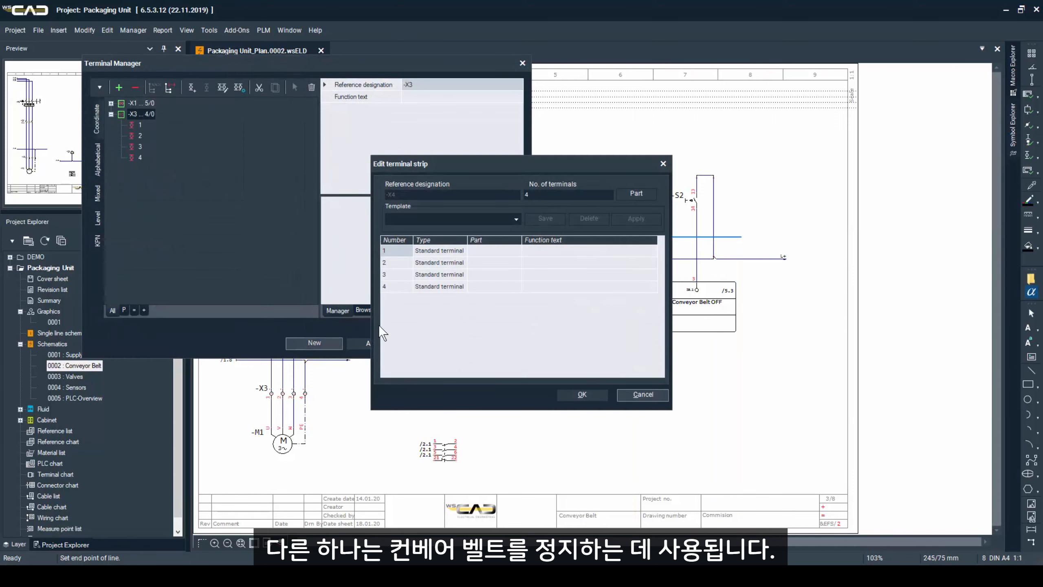
double_click(538, 195)
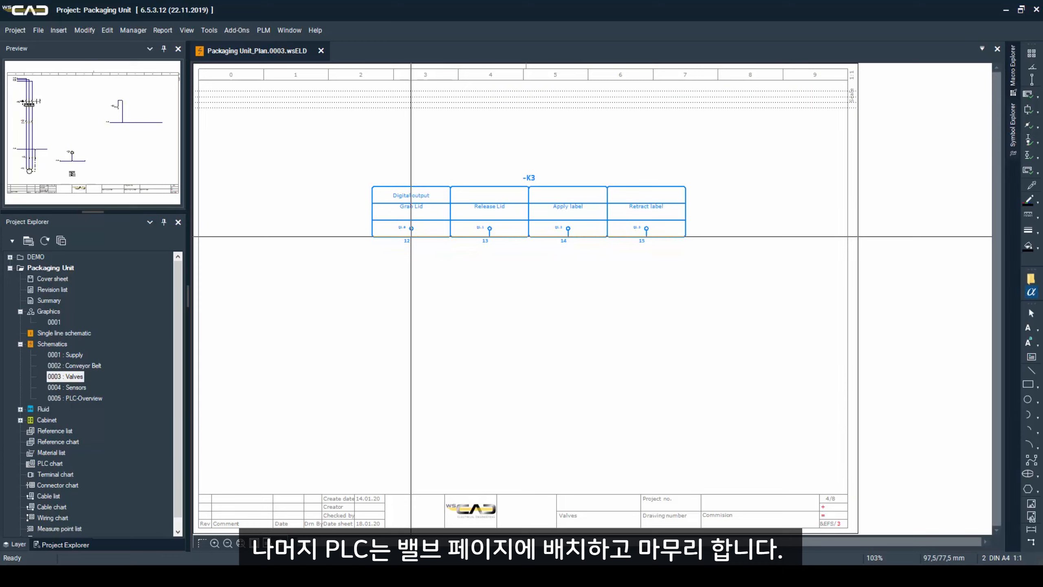
Place the Grab Lid, Release Lid, Apply label and Retract label output channels on the Valves page, and close the PLC Manager.
click(411, 236)
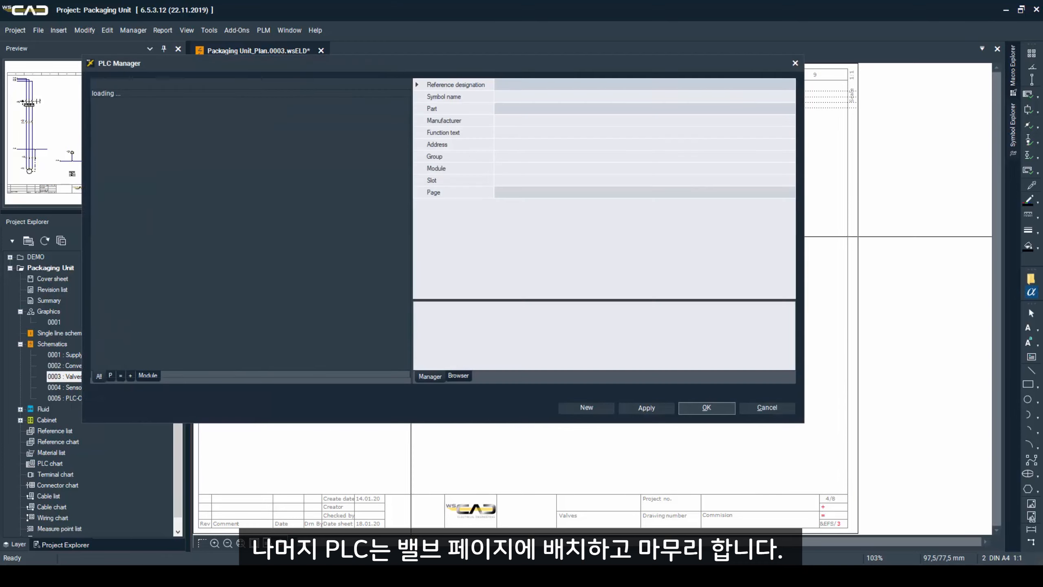
key(Return)
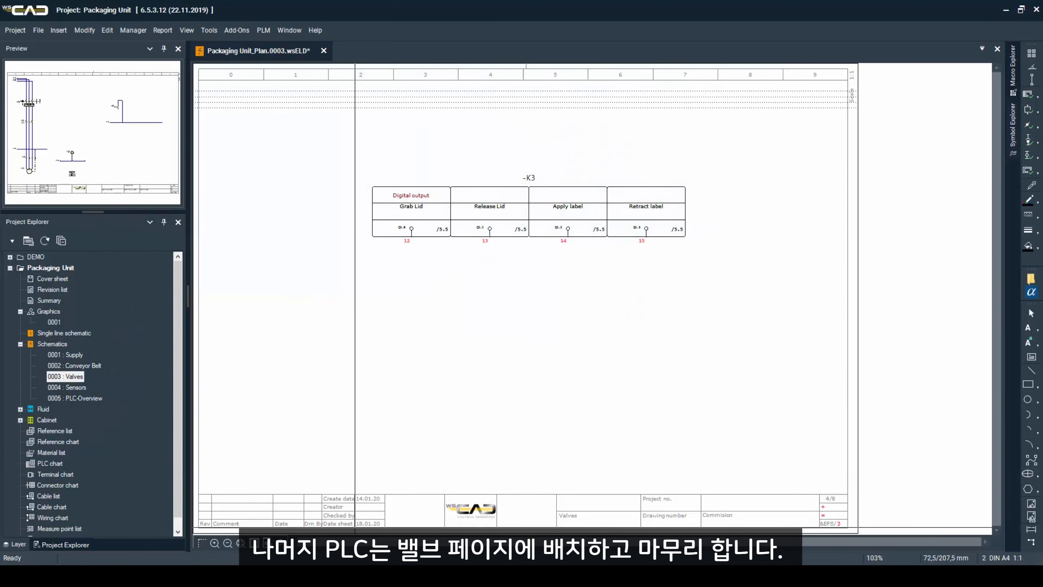
Place the Festo 575566 solenoid valve on the line below the Grab Lid output.
key(p)
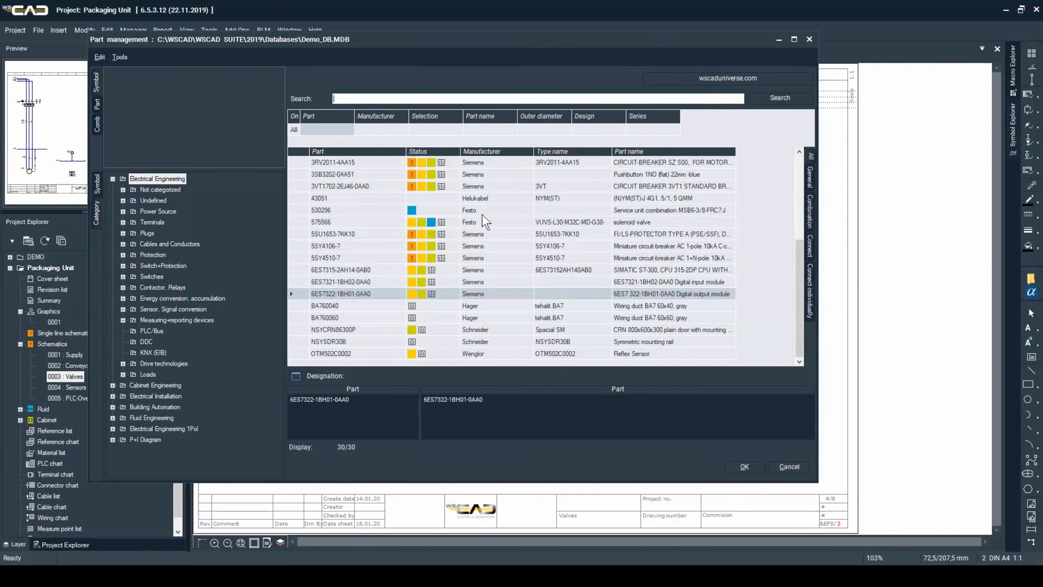
double_click(486, 222)
click(412, 348)
key(Return)
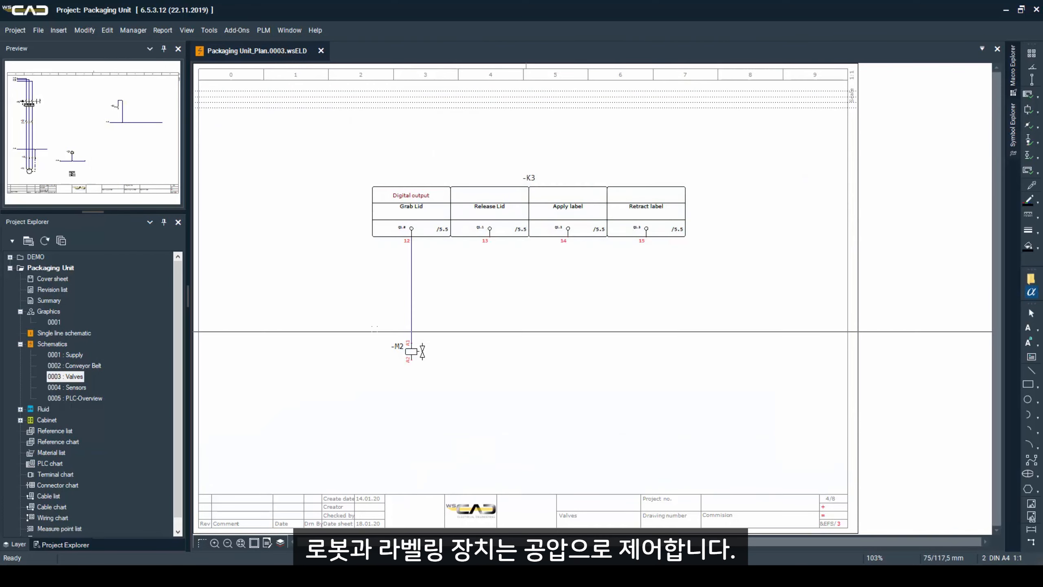
Draw the M potential line horizontally between the PLC outputs and the valve, with interruption points at its ends.
click(299, 298)
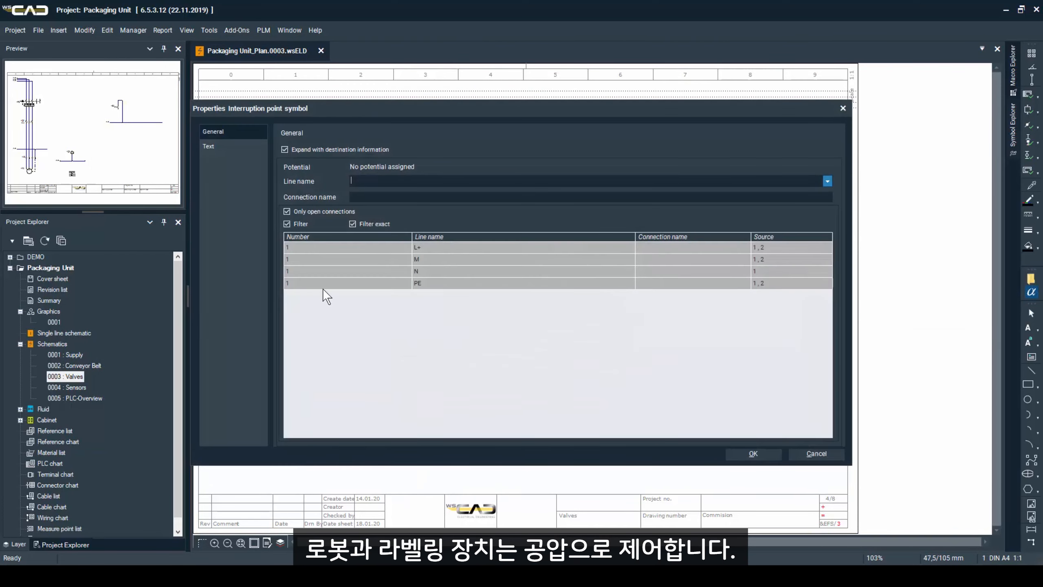
double_click(423, 261)
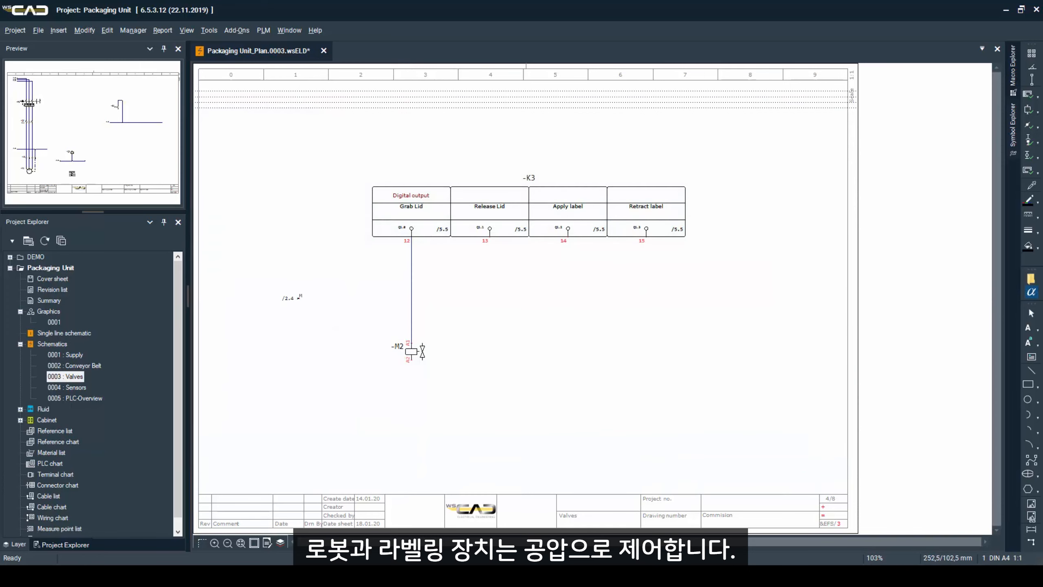
click(758, 298)
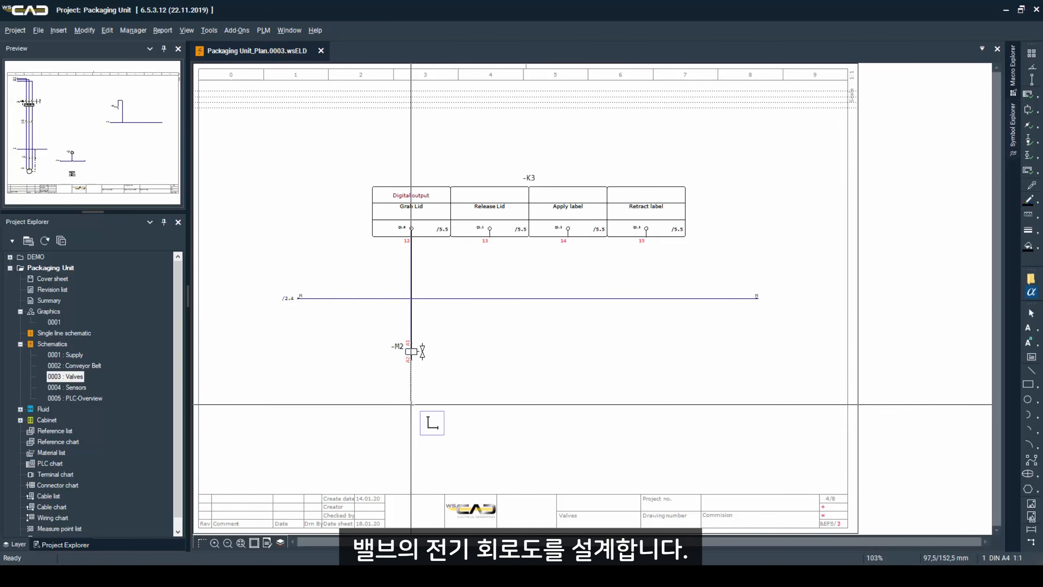
Wire the Grab Lid valve's A2 connection back up to the M line, and copy the valve with this wiring under Release Lid.
click(412, 404)
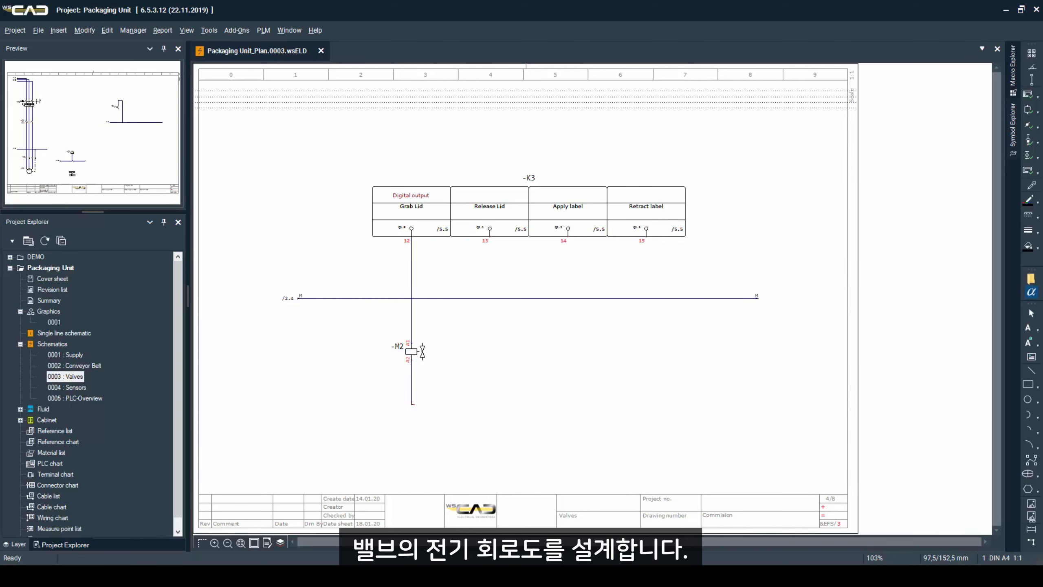
click(439, 404)
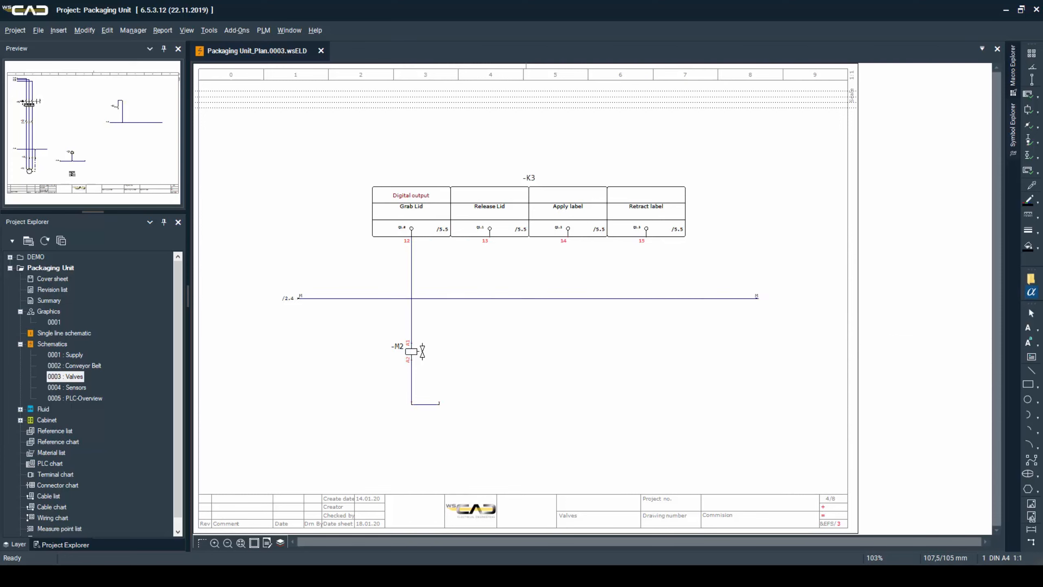
click(439, 298)
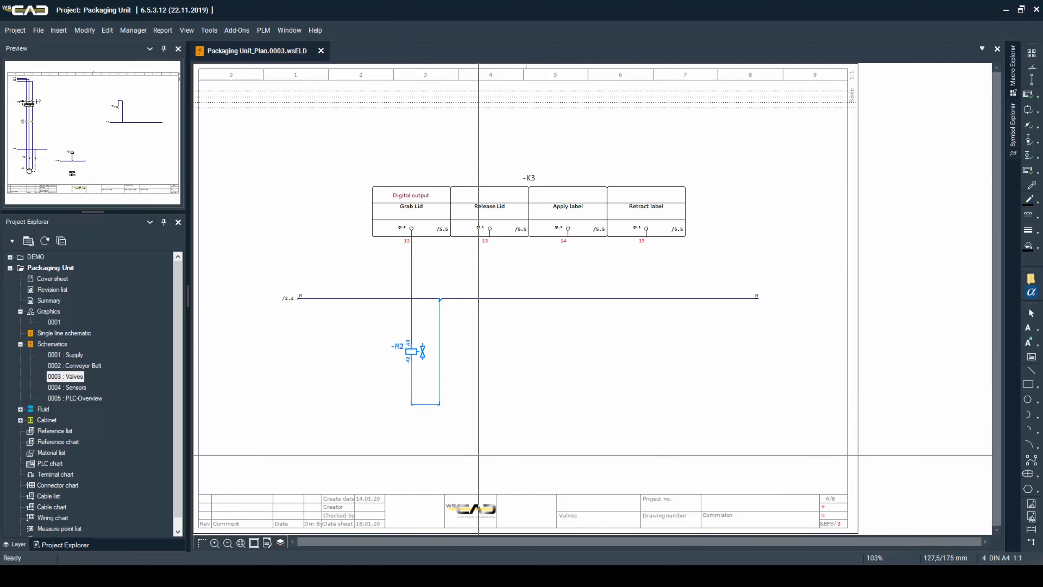
ctrl+drag(411, 345, 489, 343)
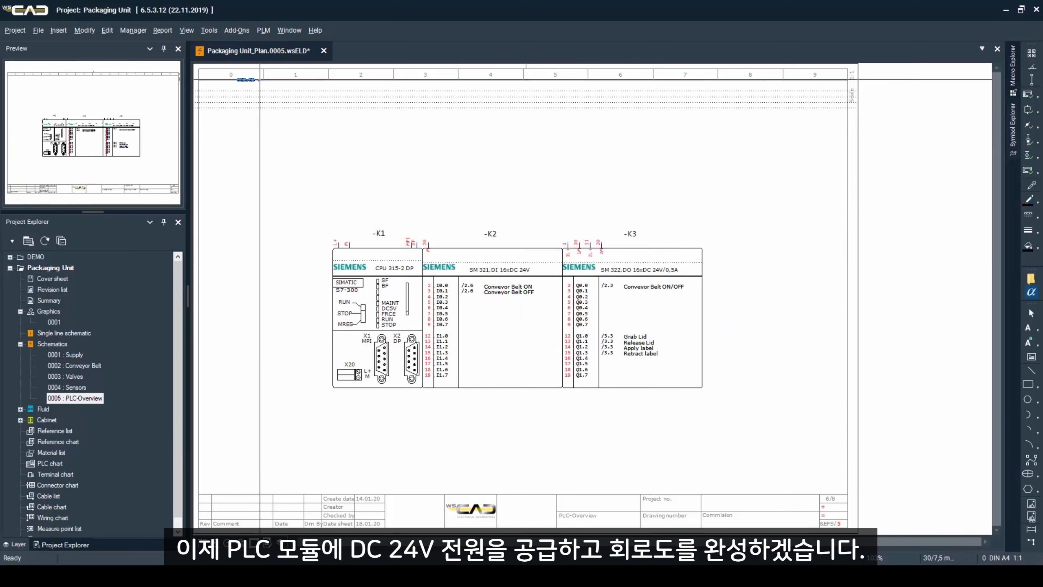
Place the L+ and M interruption points on the upper potential lines of the PLC-Overview page.
click(260, 91)
double_click(418, 247)
click(259, 96)
double_click(418, 248)
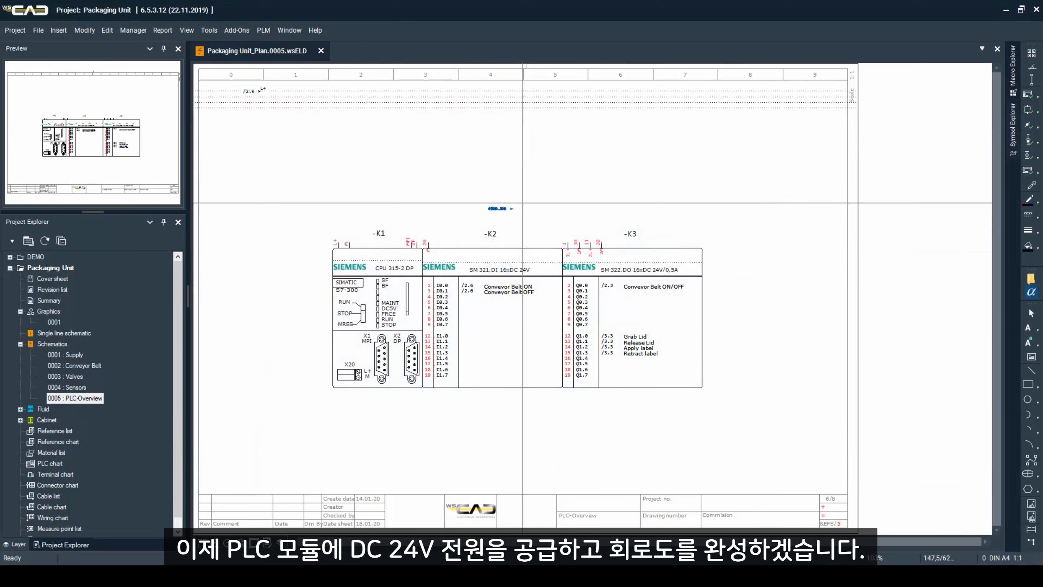
Wire the supply connections of PLC modules K3, K2 and K1 up to the L+ and M lines.
click(1032, 67)
click(586, 95)
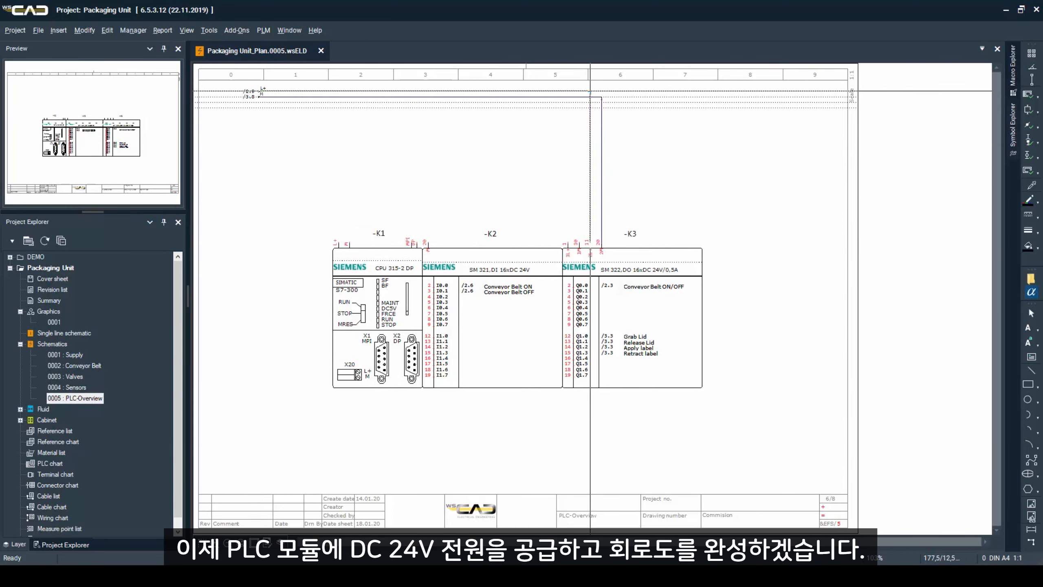
click(579, 98)
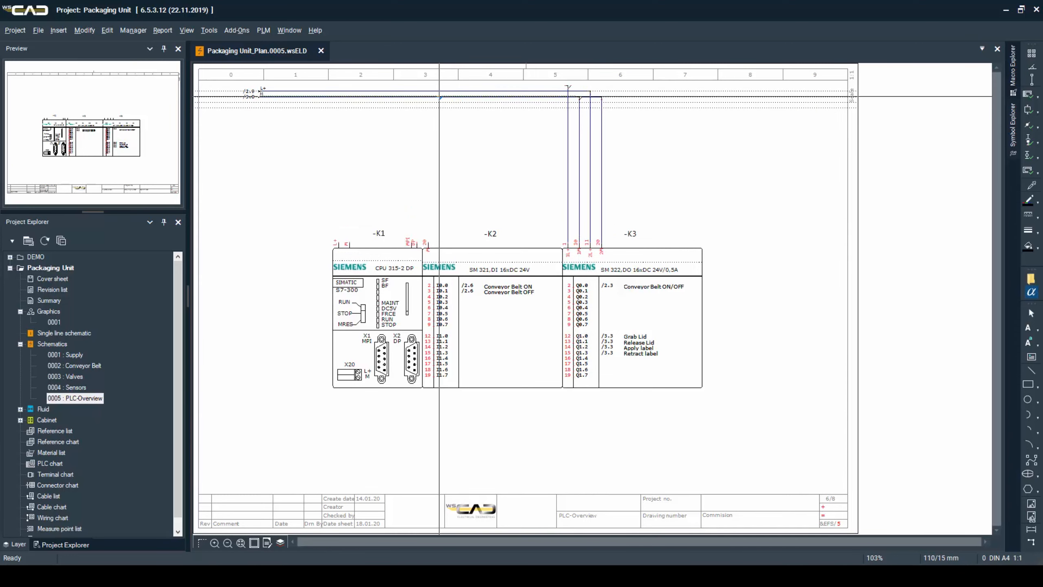
click(429, 98)
click(350, 98)
click(339, 91)
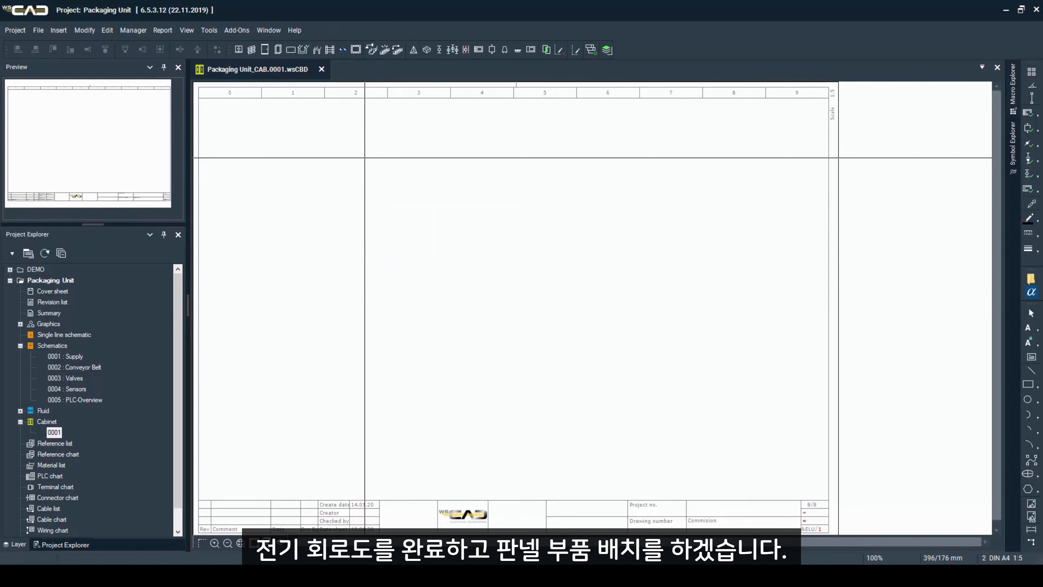
Place the Schneider NSYCRN86300P mounting plate in the middle of cabinet page 0001.
click(293, 48)
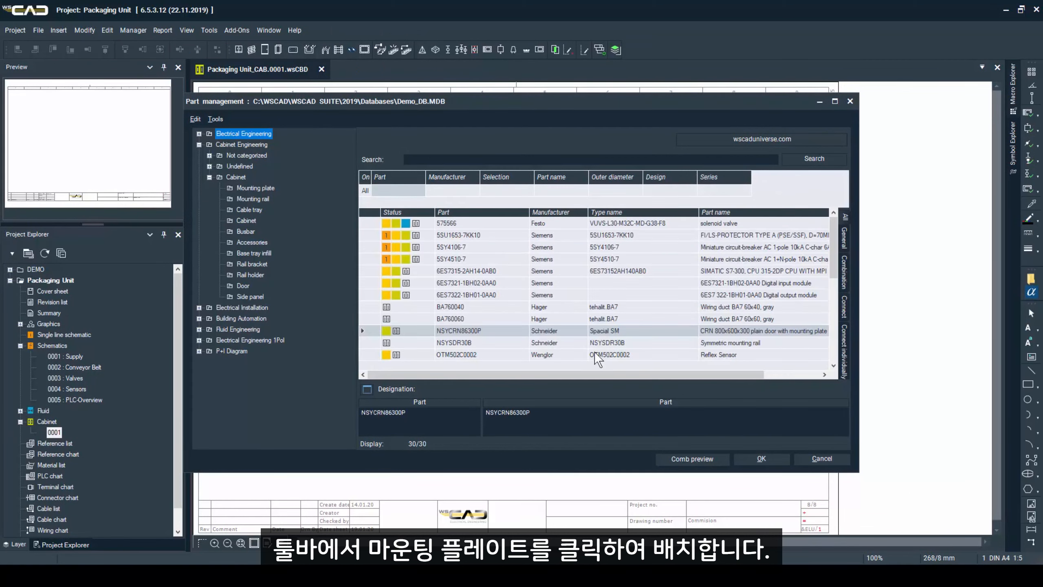
double_click(618, 331)
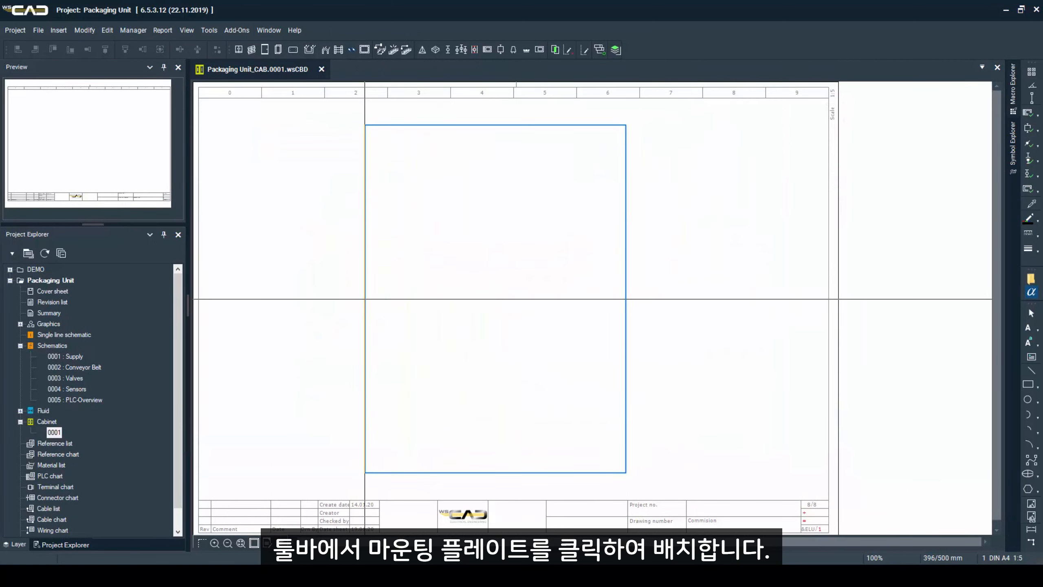
click(371, 299)
key(Return)
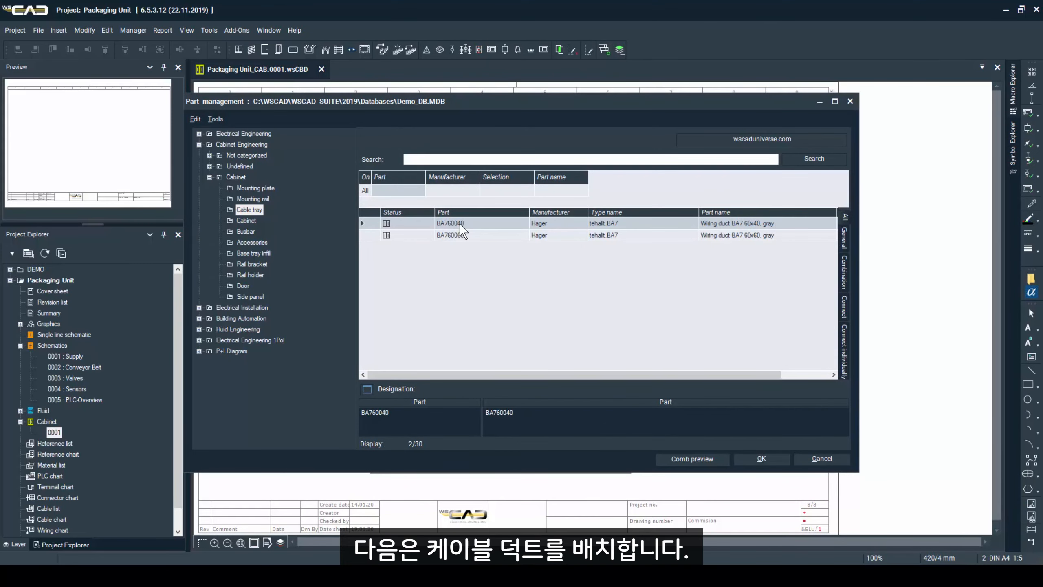
Place two horizontal BA760040 wiring ducts across the mounting plate, one along its upper edge and one in its lower part.
double_click(461, 223)
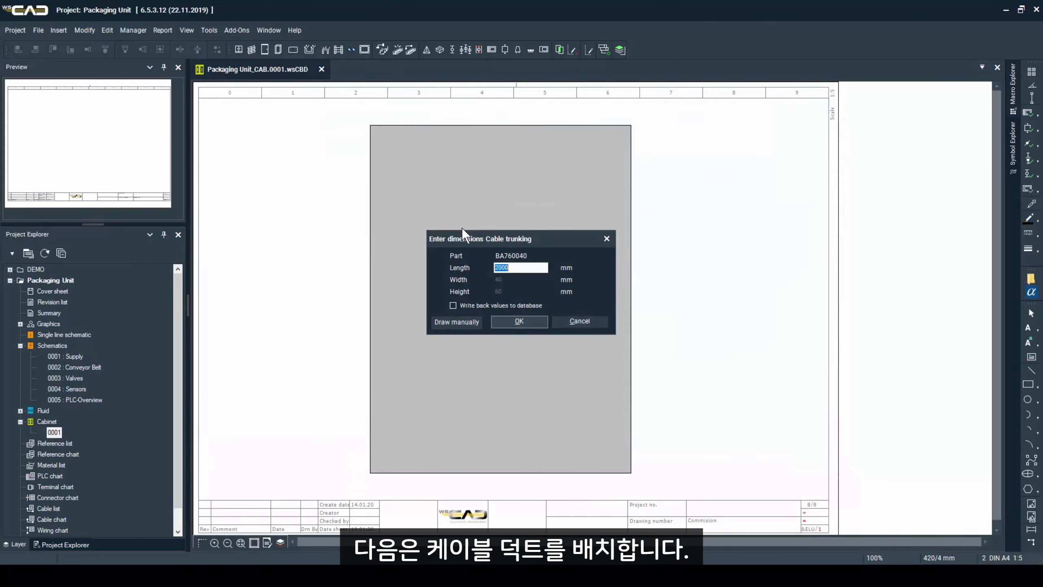
click(523, 323)
click(361, 132)
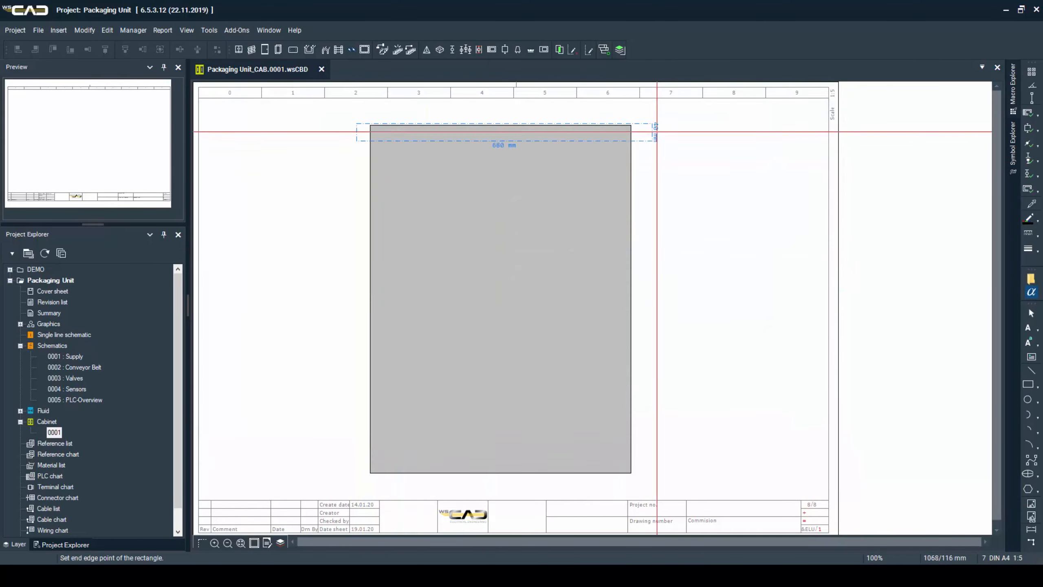
click(701, 132)
key(Return)
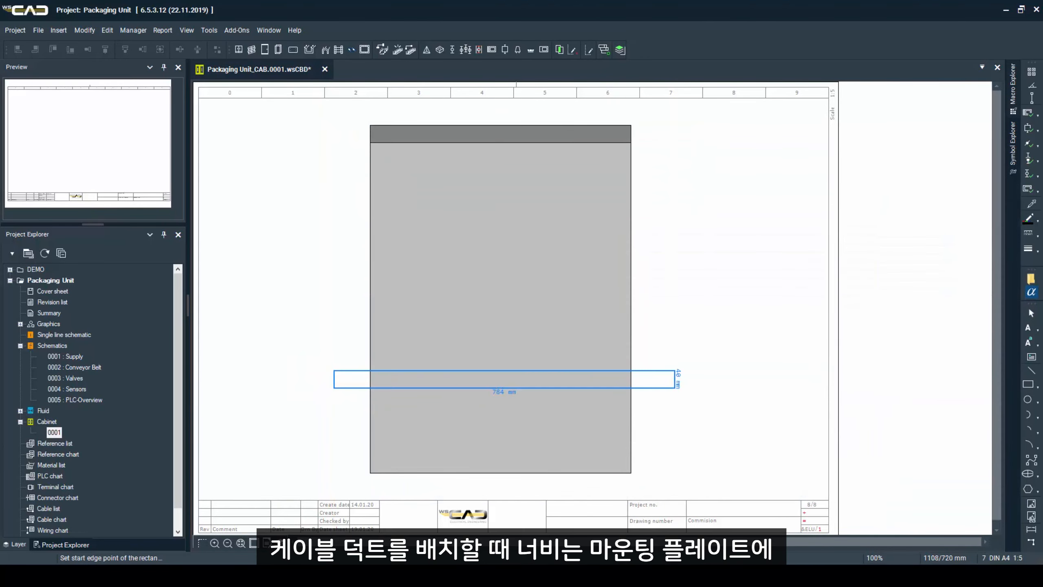
click(678, 379)
key(Return)
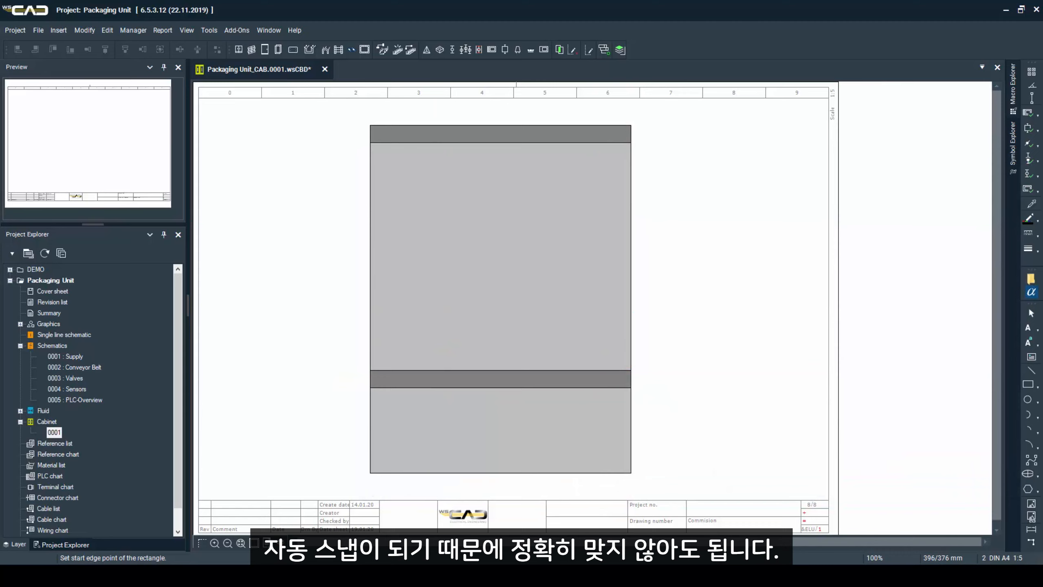
Add vertical wiring ducts along both side edges of the plate between the two horizontal ducts.
click(366, 133)
click(385, 387)
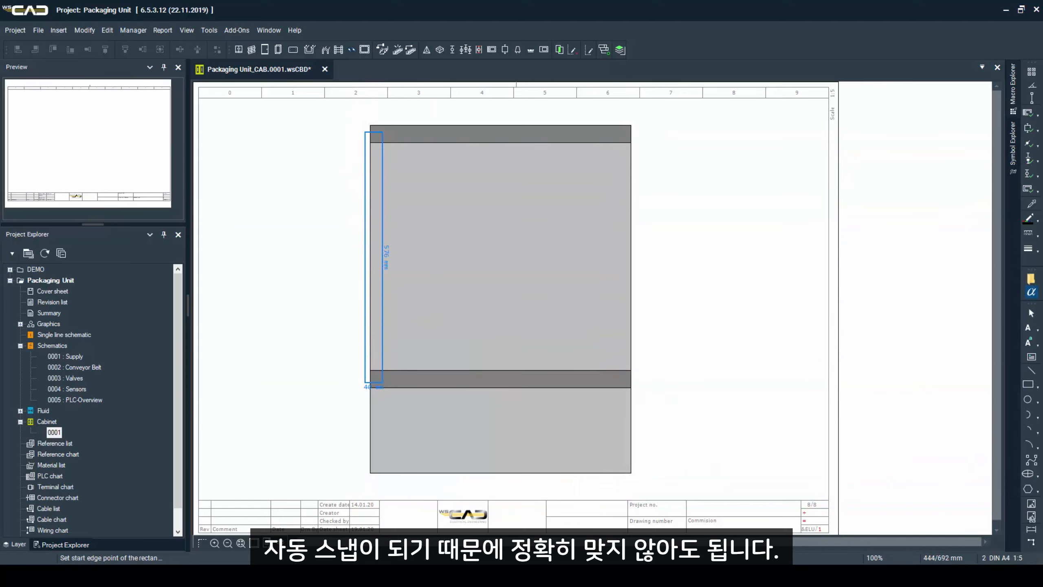
key(Return)
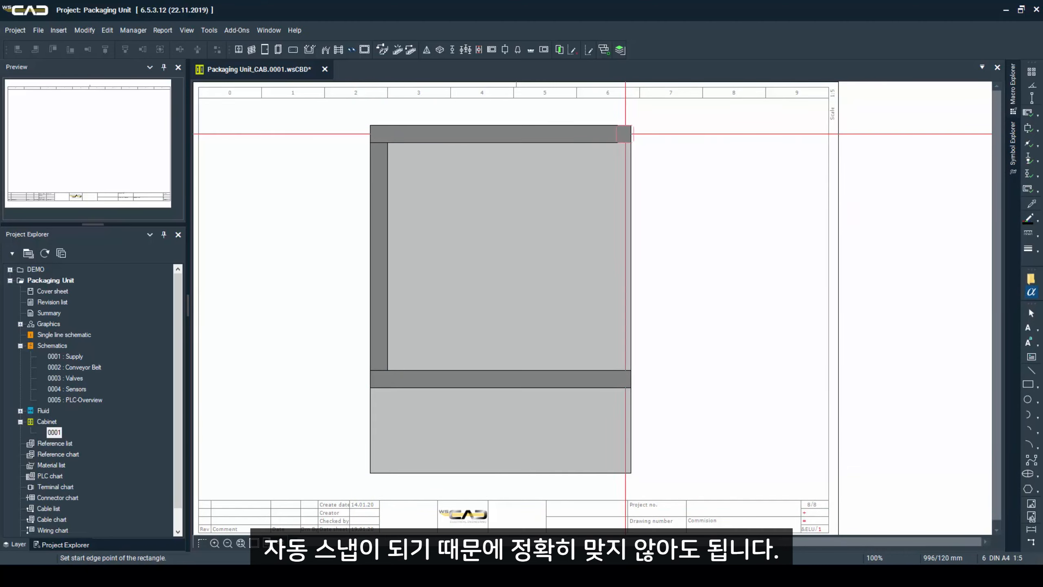
click(625, 134)
click(626, 376)
key(Return)
Add a horizontal wiring duct between the two vertical ducts, midway between the upper and lower ducts.
click(373, 249)
click(627, 267)
key(Return)
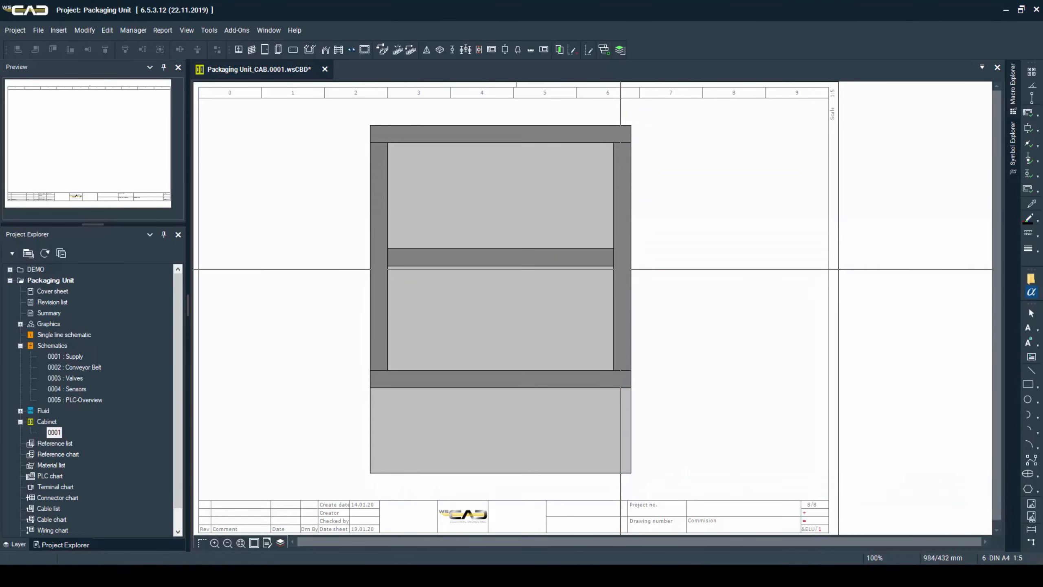
Place three horizontal NSYSDR30B mounting rails: one in each compartment enclosed by ducts and one below the lowest duct.
click(309, 50)
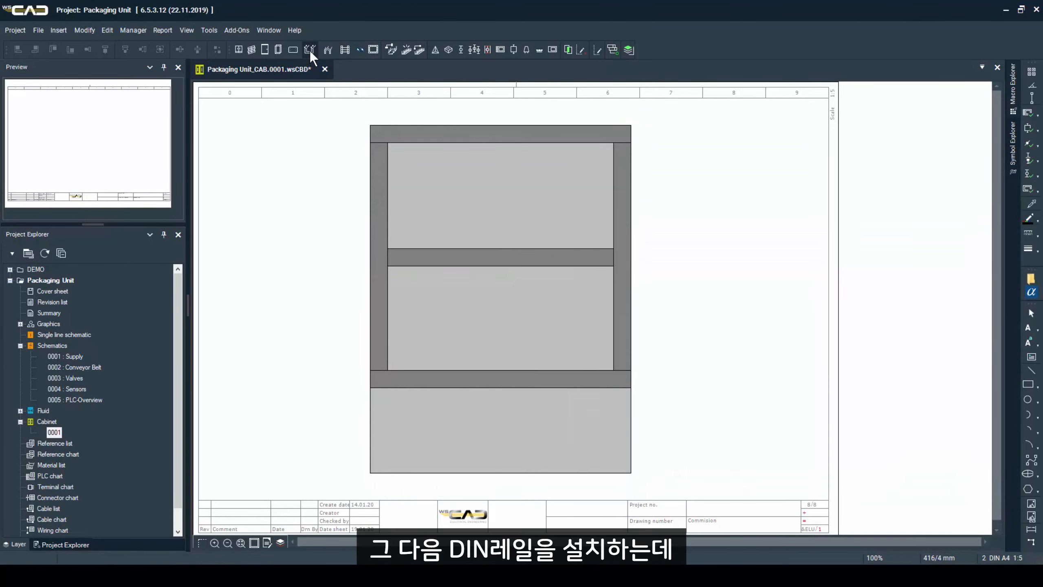
double_click(493, 225)
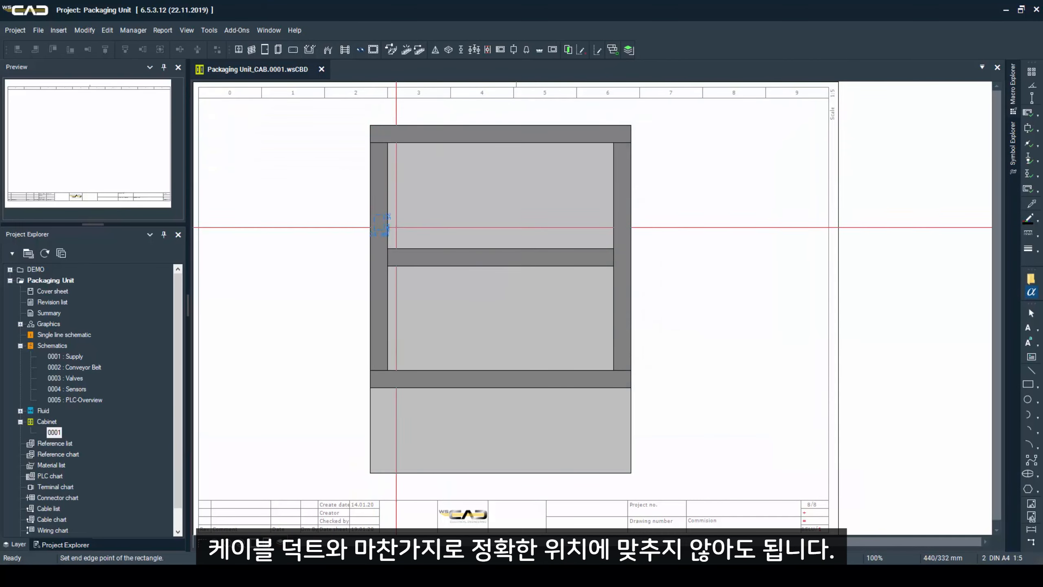
key(Return)
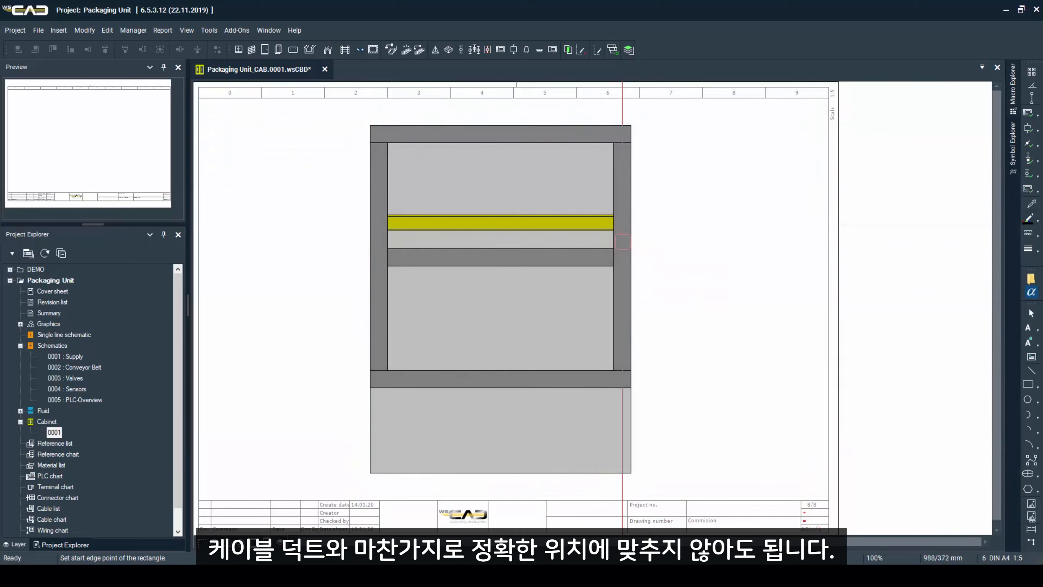
click(367, 316)
click(686, 316)
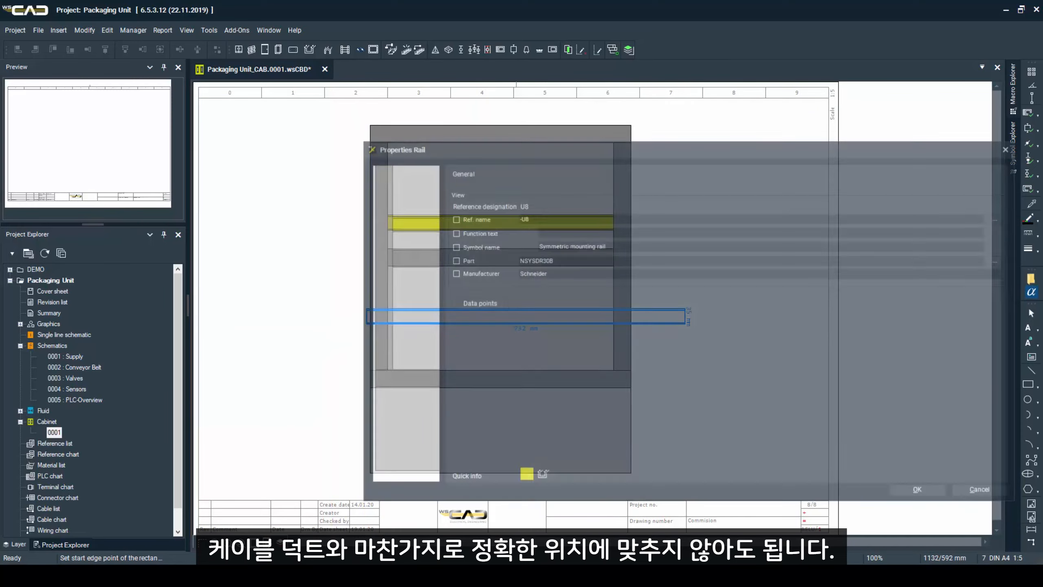
key(Return)
click(368, 427)
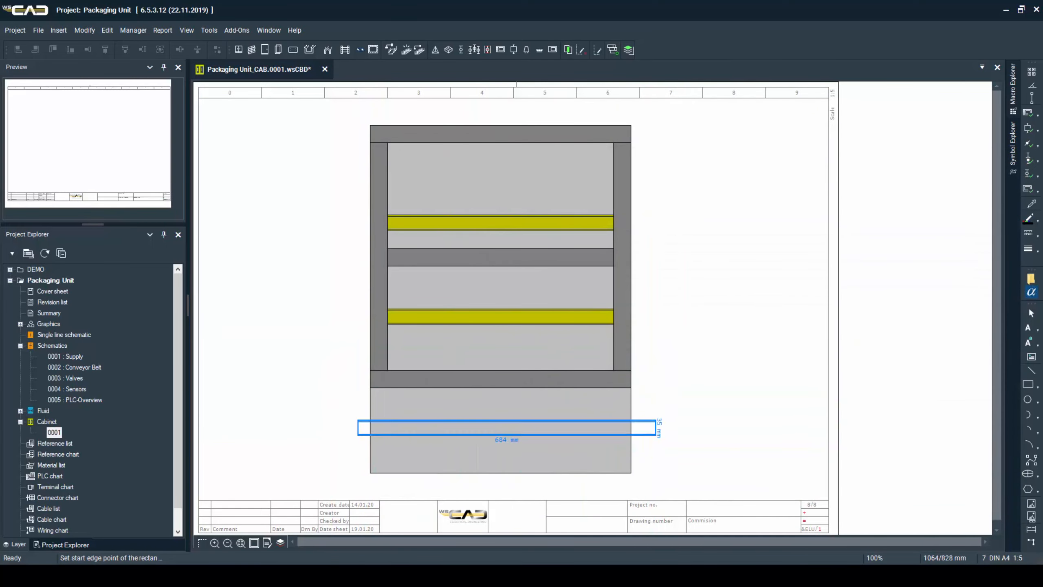
click(657, 428)
key(Return)
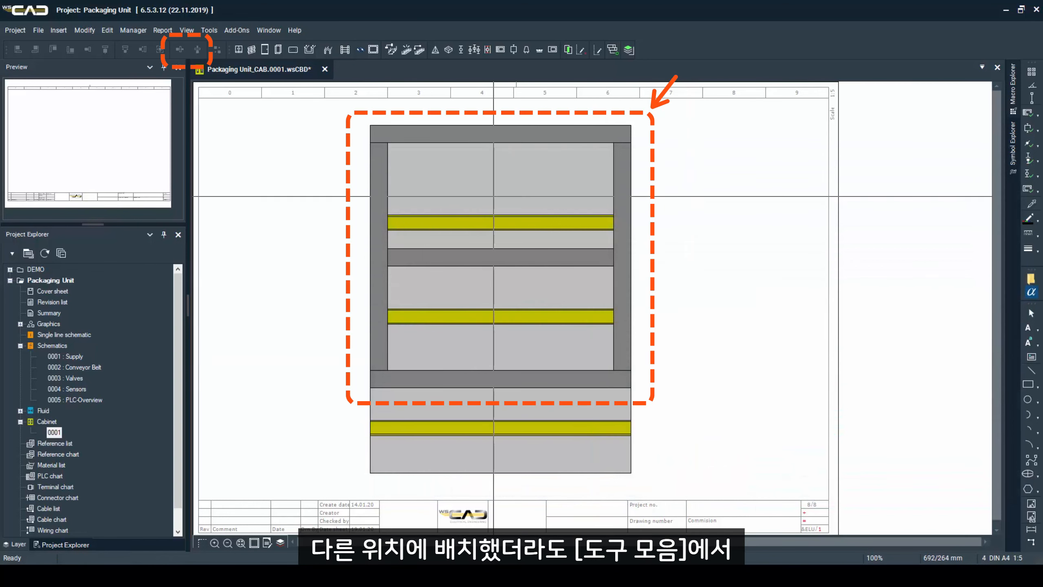
Equalize the vertical distances of the upper and middle mounting rails to the wiring ducts above and below them.
click(197, 51)
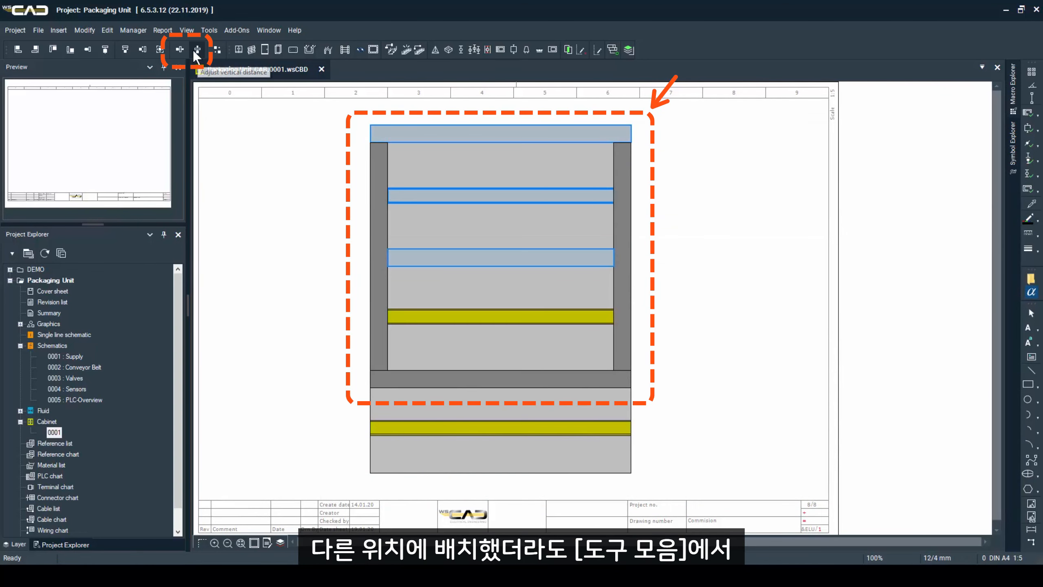
drag(307, 245, 669, 414)
click(198, 51)
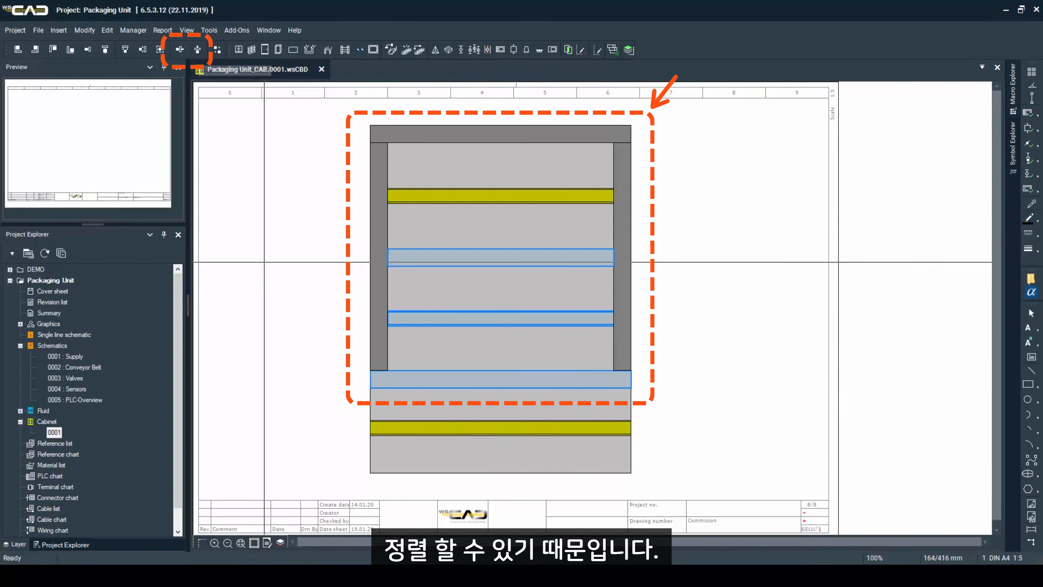
Open the Material Explorer, keep it docked, and list the materials for All.
click(186, 30)
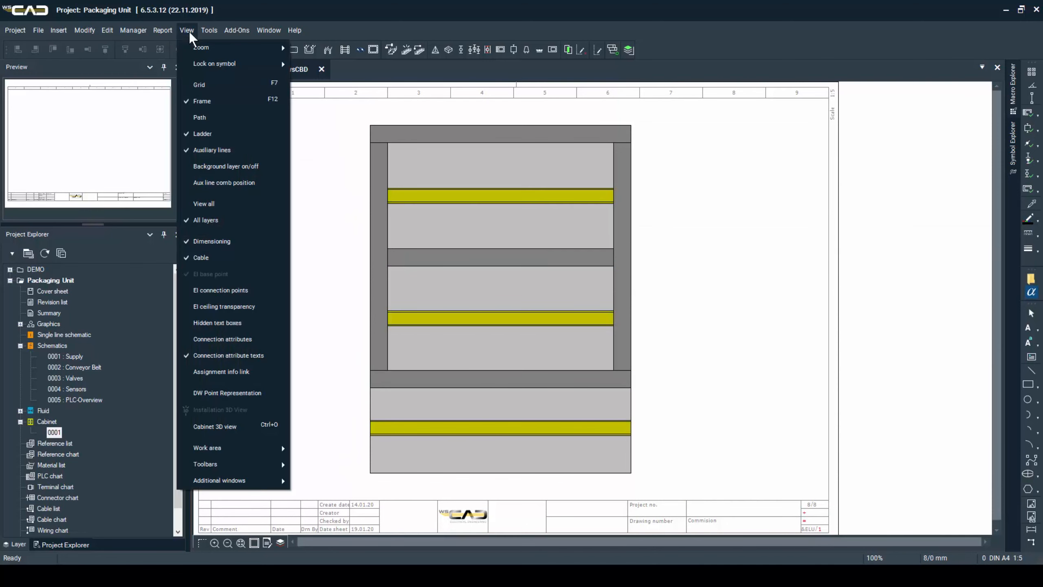
mouse_move(263, 481)
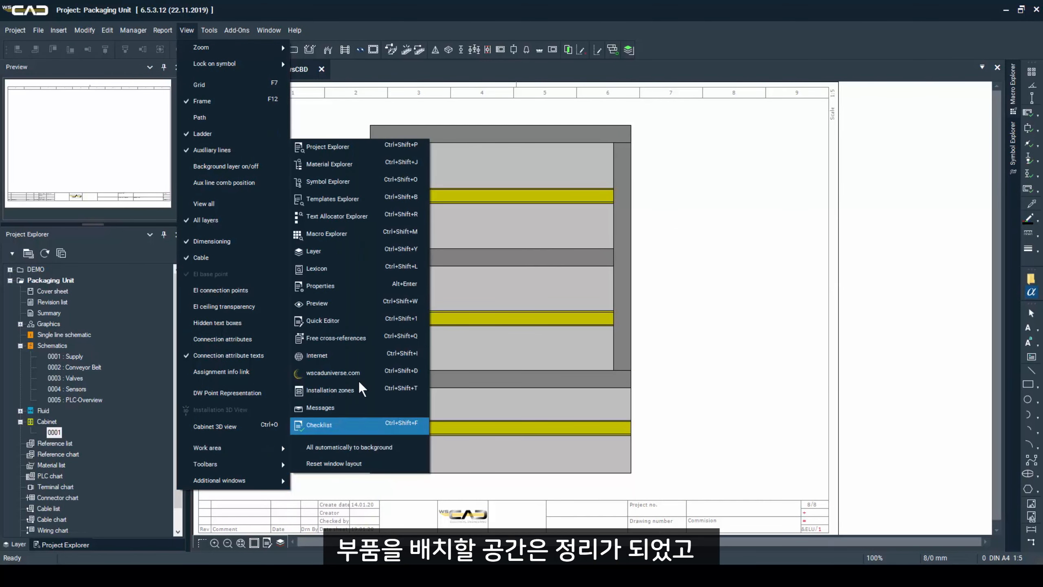
click(348, 166)
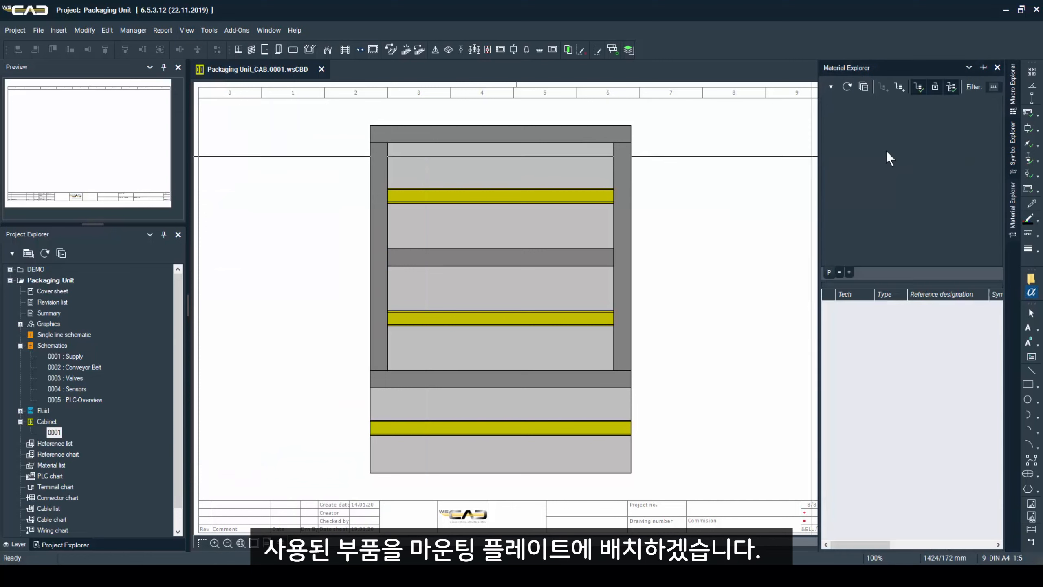
click(985, 67)
click(836, 101)
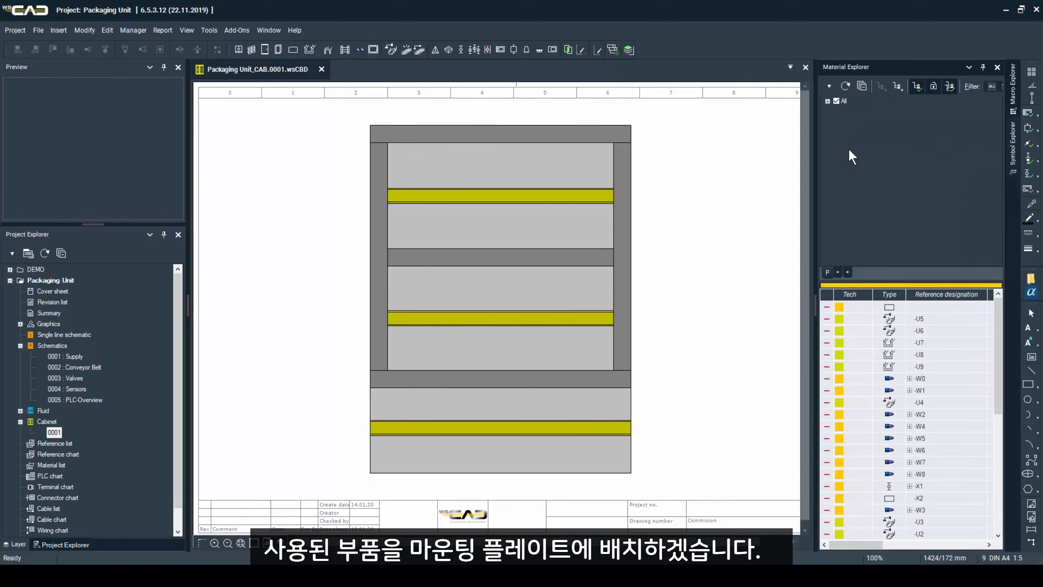
Enlarge the Material Explorer's parts list in height and width, and sort the parts by type.
drag(897, 282, 900, 186)
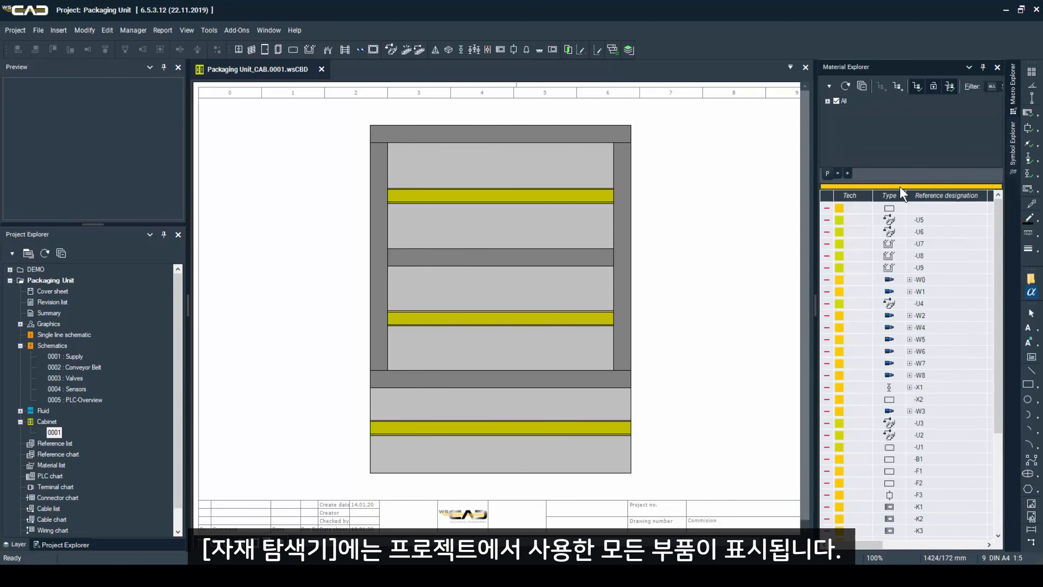
click(888, 196)
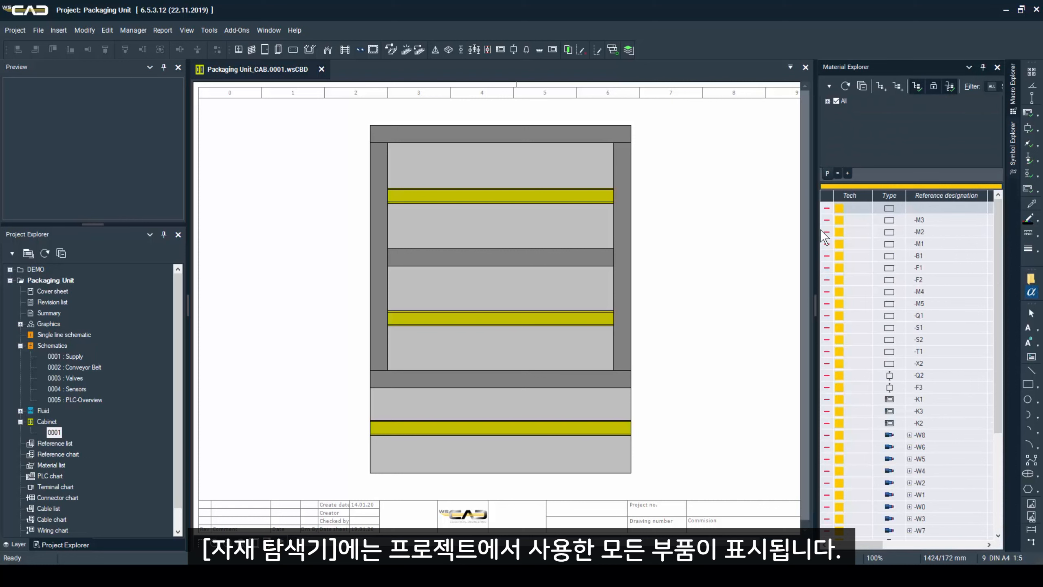
drag(817, 231, 754, 232)
Place parts -F1 and -F2 side by side near the left end of the upper mounting rail.
click(875, 233)
right_click(866, 237)
click(873, 257)
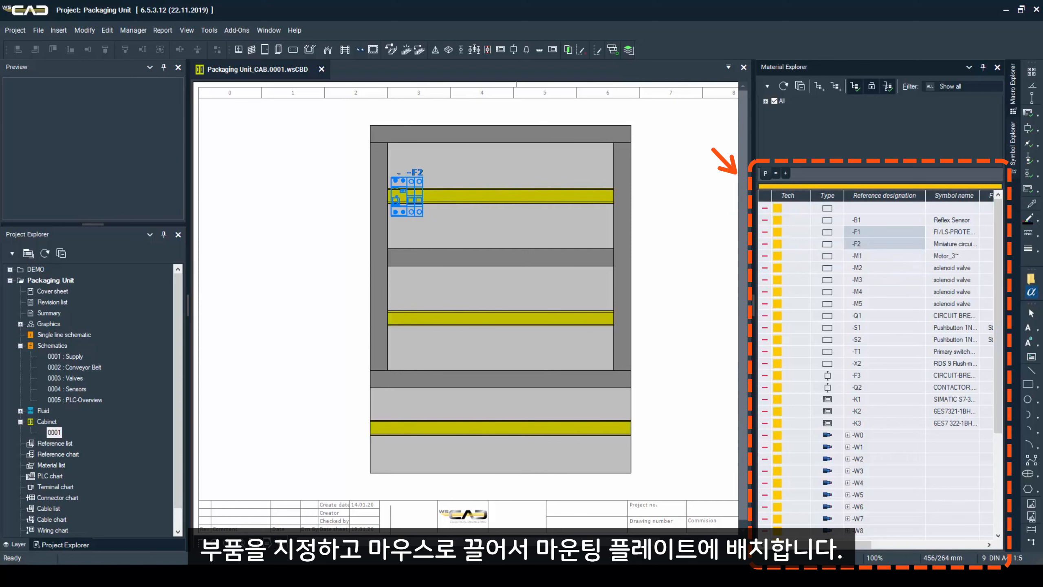
click(393, 197)
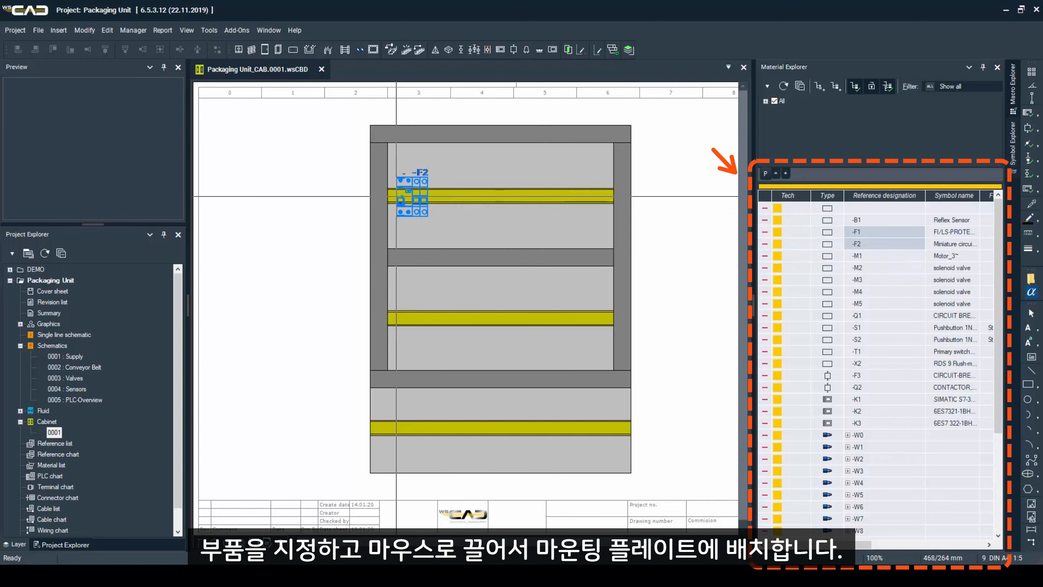
click(397, 197)
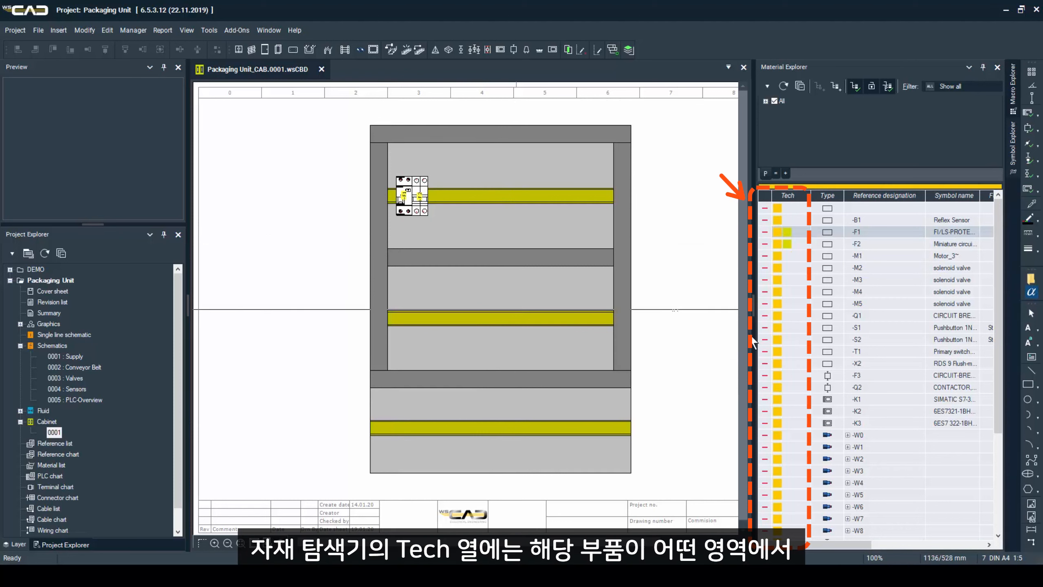
Filter the materials by Document to list only unplaced parts, and place -K1, -K2 and -K3 together toward the upper rail's right end.
click(953, 85)
click(952, 107)
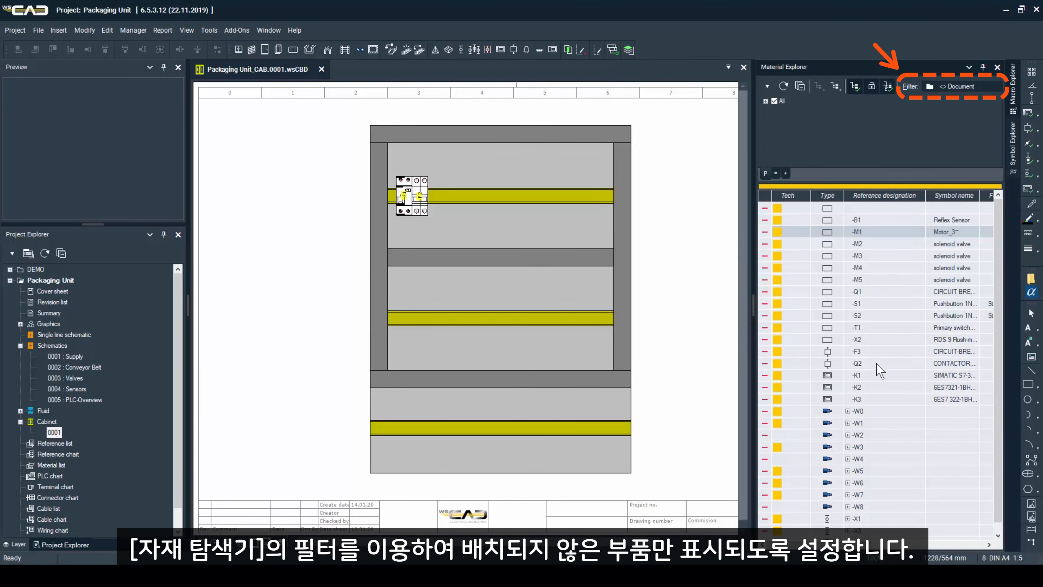
right_click(868, 382)
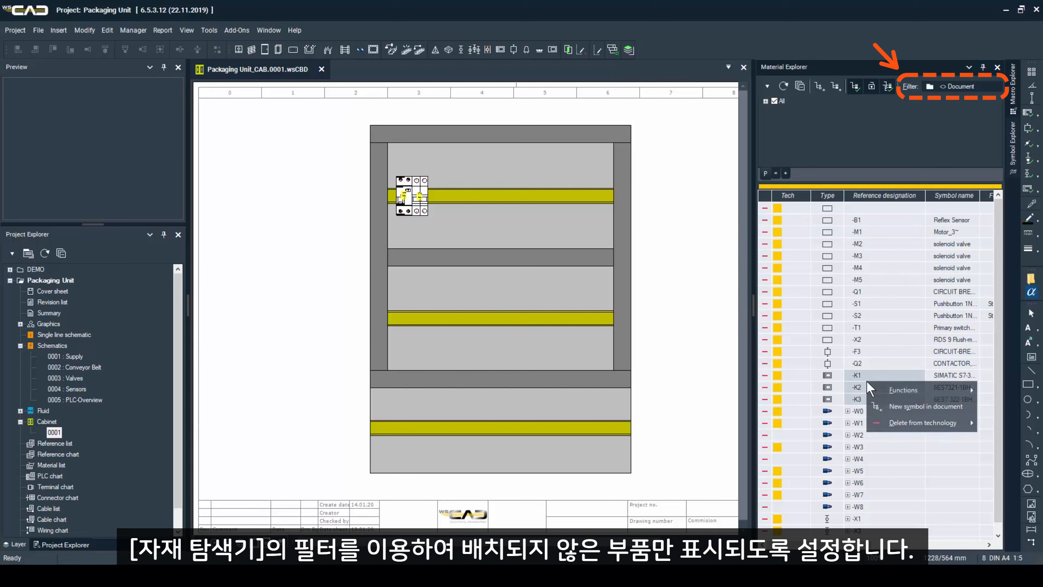
click(887, 403)
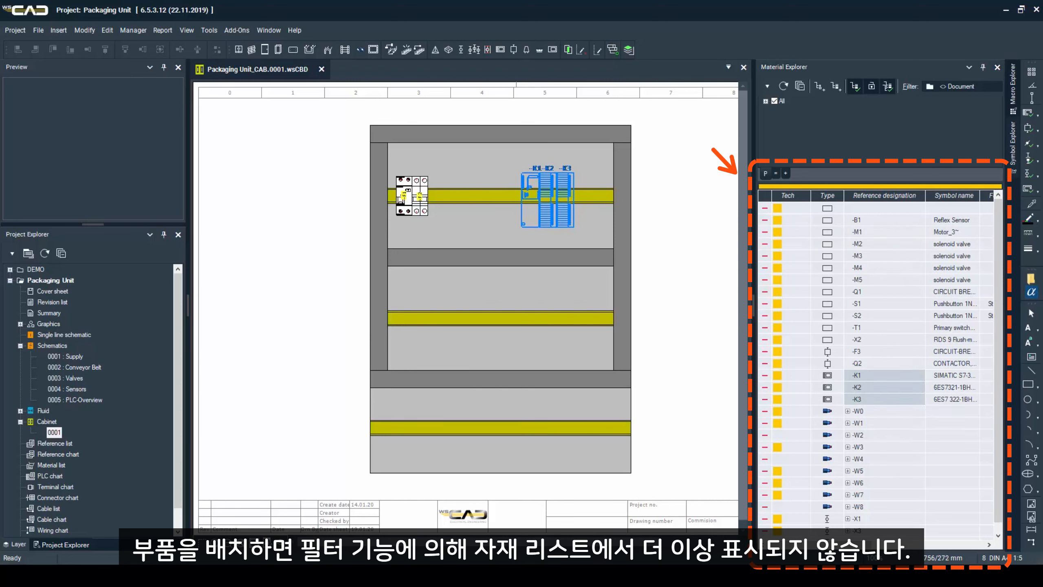
click(530, 196)
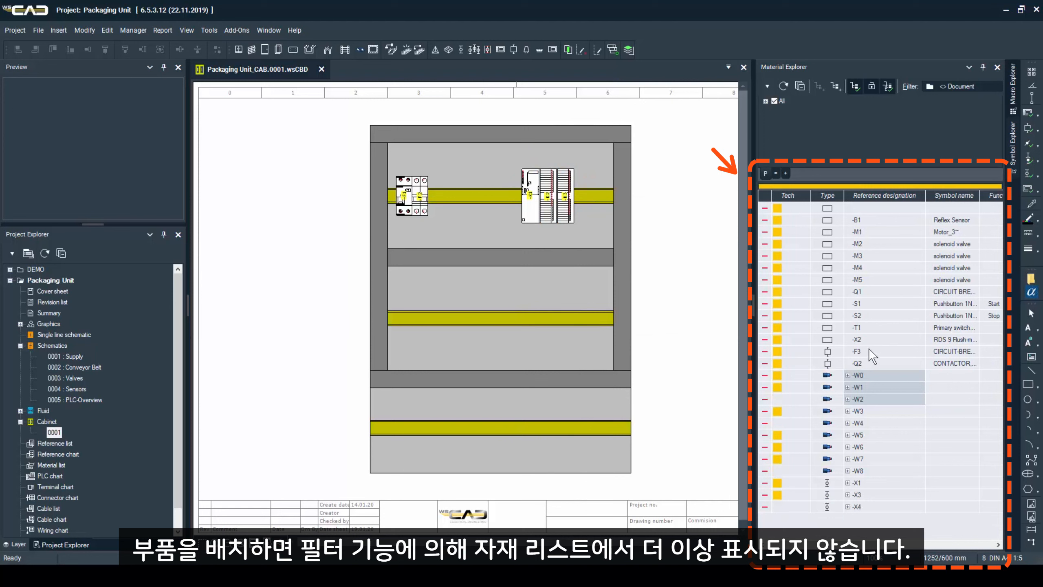
Place part -T1 on the upper rail, between the protection devices and the PLC modules.
right_click(872, 325)
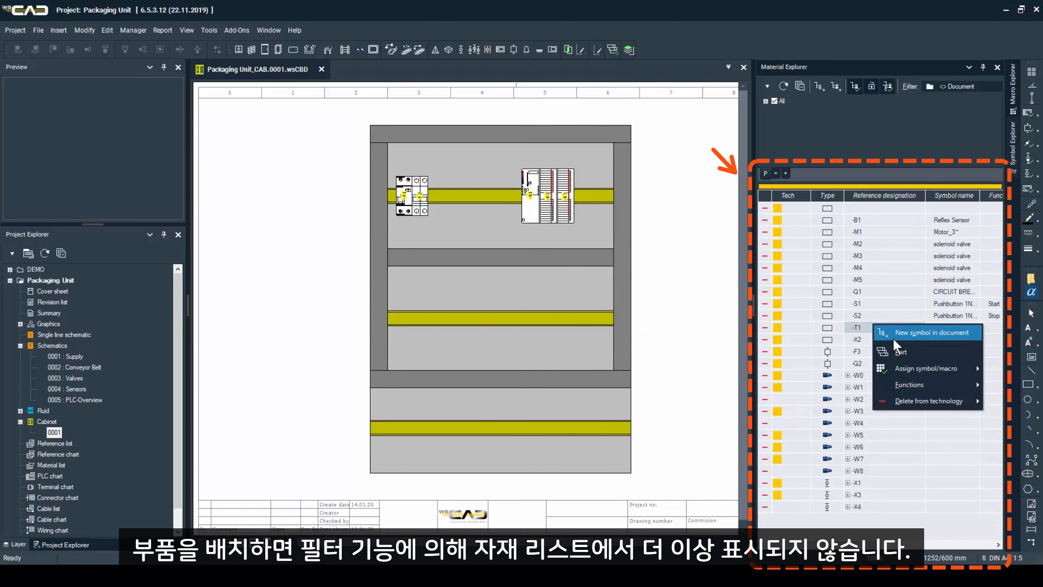
click(893, 338)
click(464, 197)
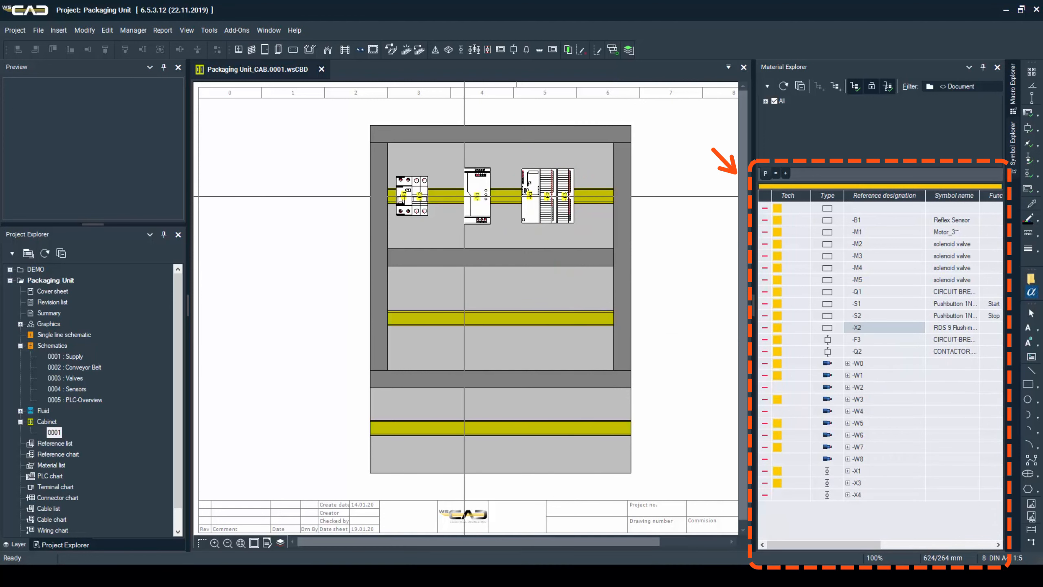
Place -Q1 near the middle rail's left end, and -Q2 and -F3 side by side on its right half.
right_click(860, 293)
click(881, 305)
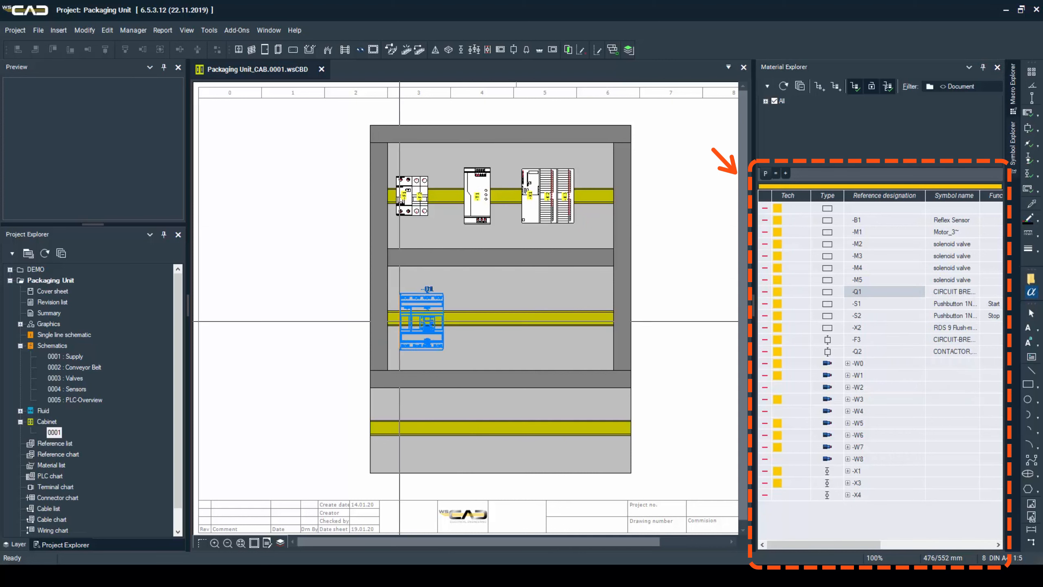
click(418, 318)
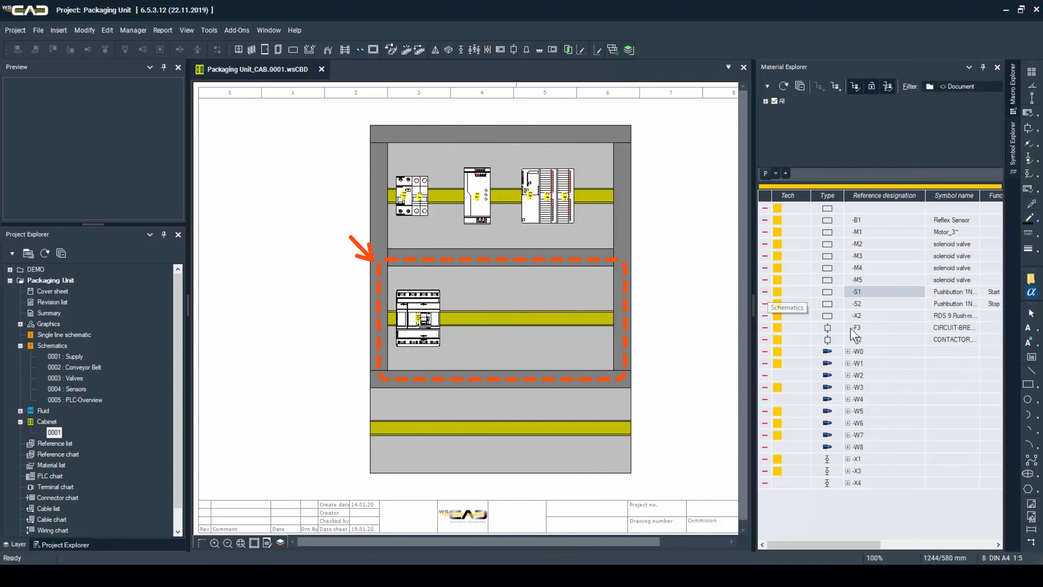
right_click(857, 340)
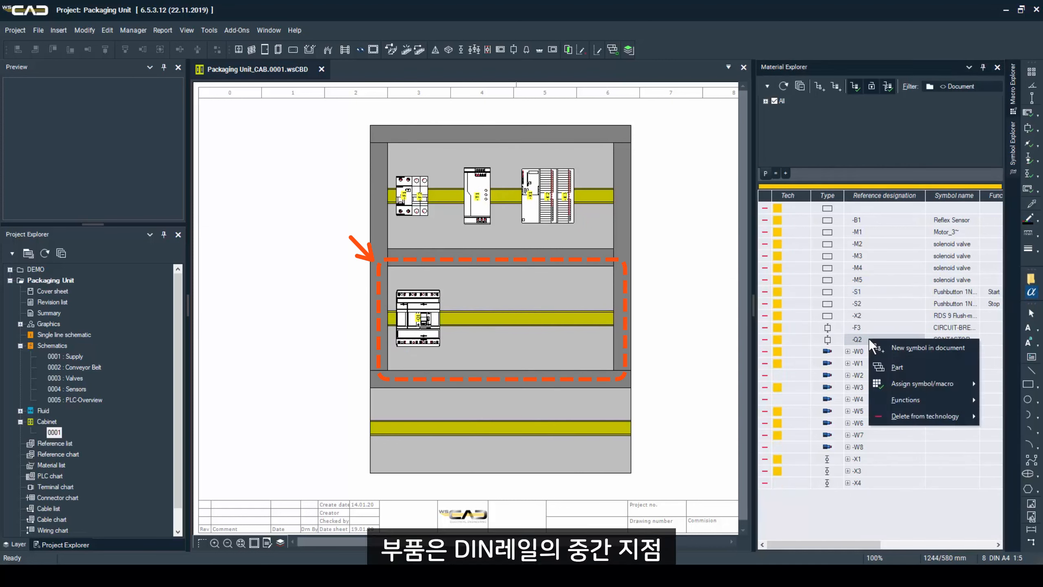
click(891, 350)
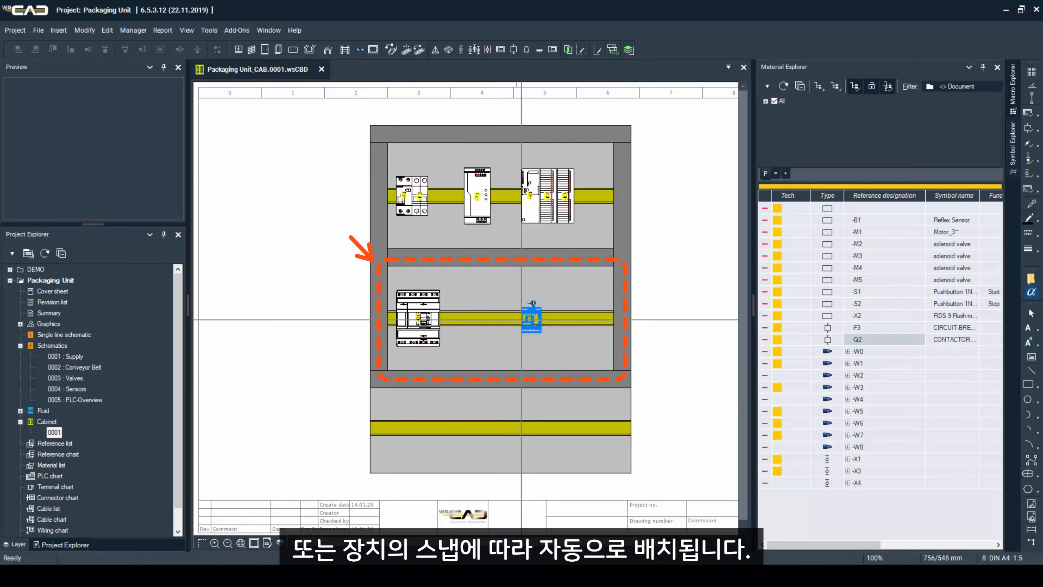
click(522, 316)
right_click(864, 328)
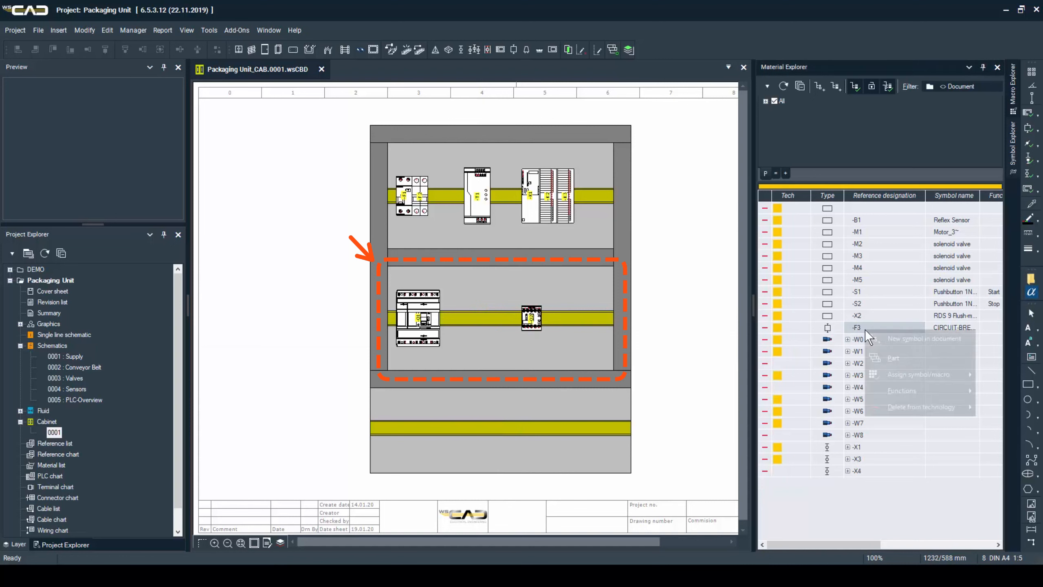
click(887, 336)
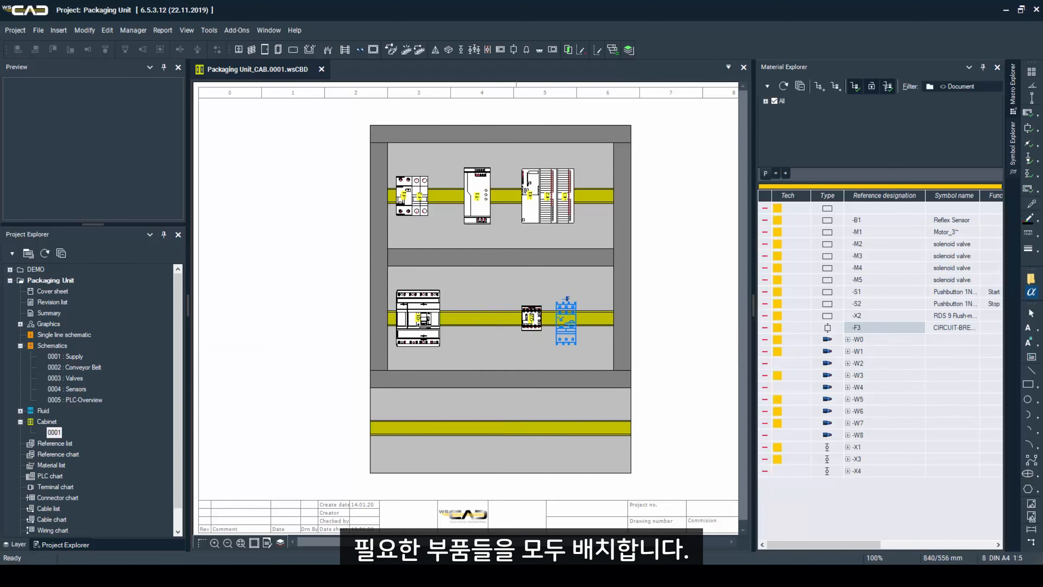
click(571, 339)
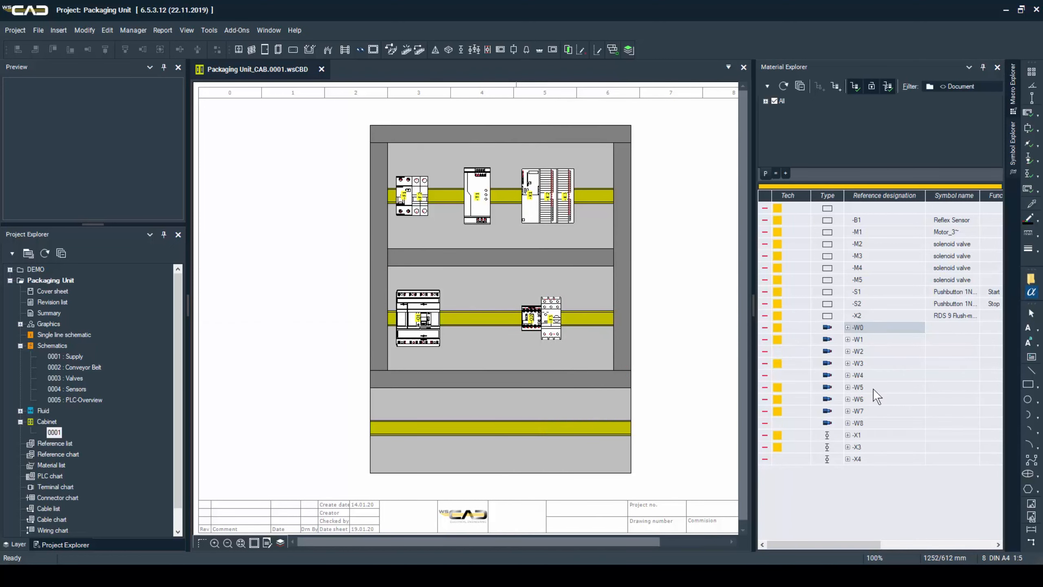
Place part -X2 on the lowest mounting rail, slightly right of its middle.
right_click(859, 316)
click(883, 323)
click(509, 427)
Place terminal strips -X1, -X3 and -X4 in a row on the left part of the lowest rail.
right_click(854, 423)
click(877, 430)
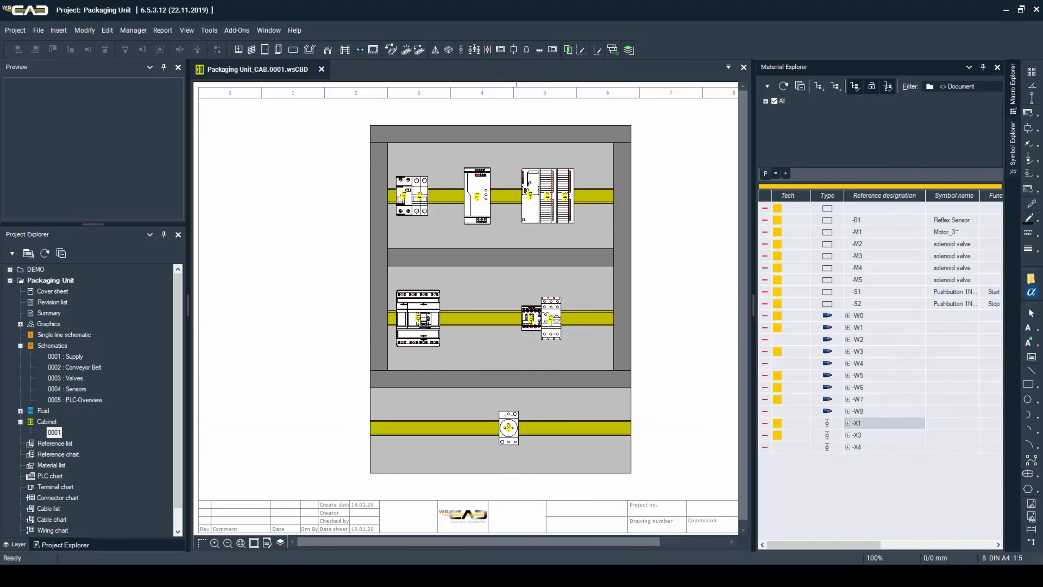
click(402, 427)
right_click(865, 424)
click(420, 427)
right_click(861, 422)
click(895, 429)
click(440, 428)
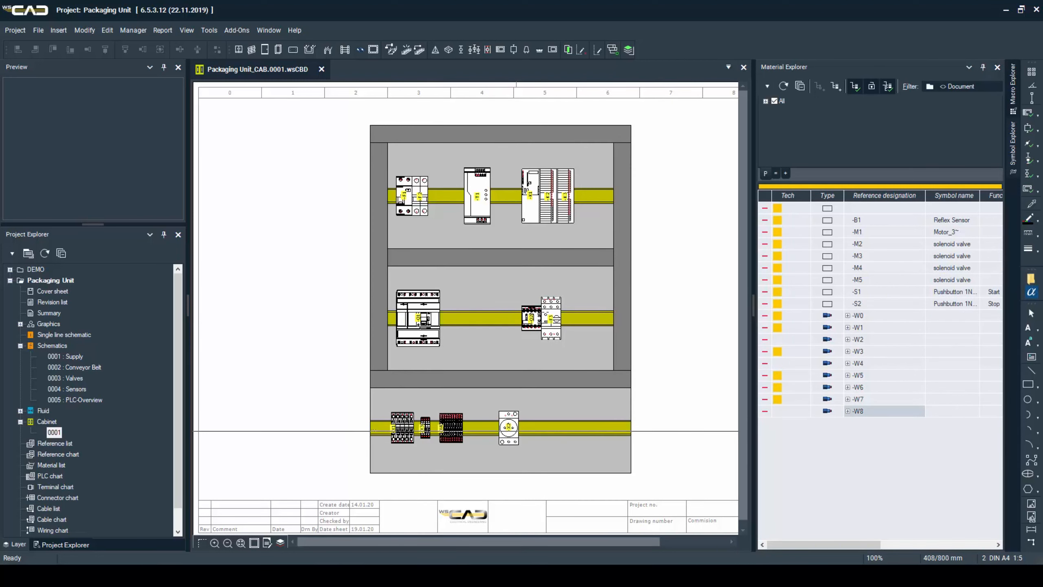
Collapse the Material Explorer and automatically route the wires through the ducts for the entire mounting plate layout.
click(984, 67)
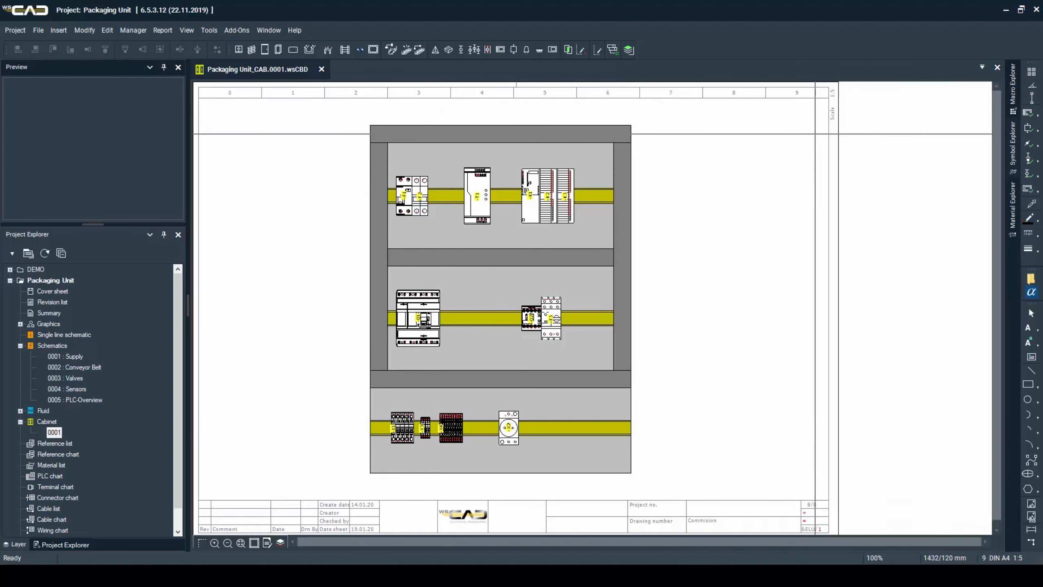
click(597, 51)
drag(350, 116, 665, 487)
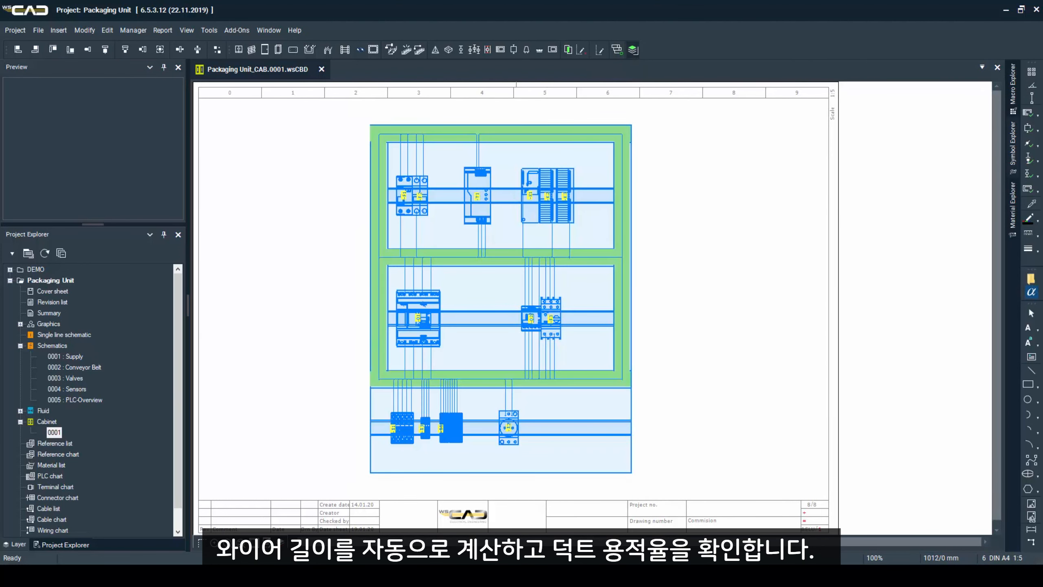
click(658, 179)
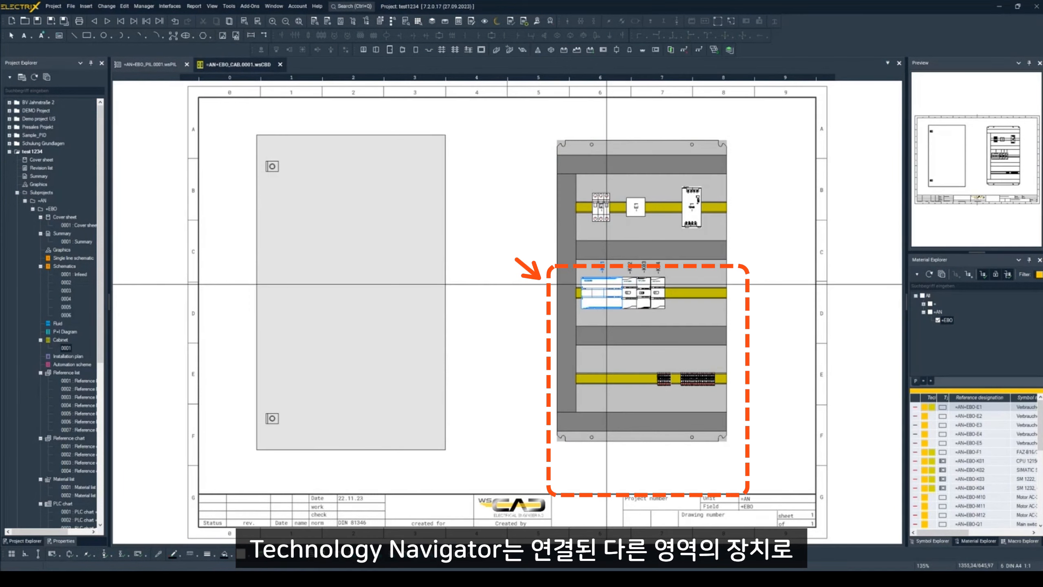
Jump from the PLC device -K01 in the cabinet layout to its schematics with the Technology Navigator.
right_click(603, 287)
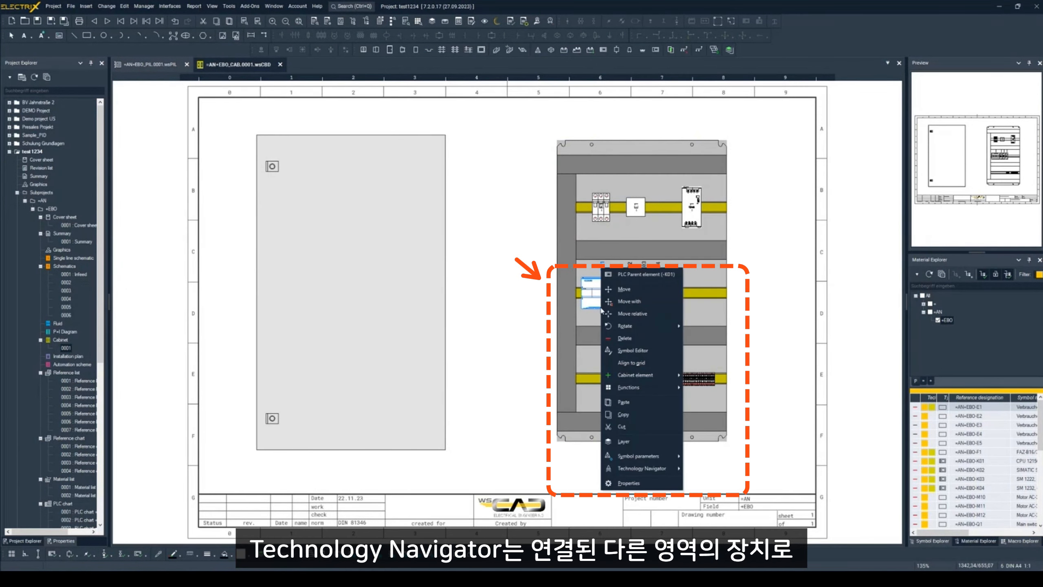
mouse_move(642, 460)
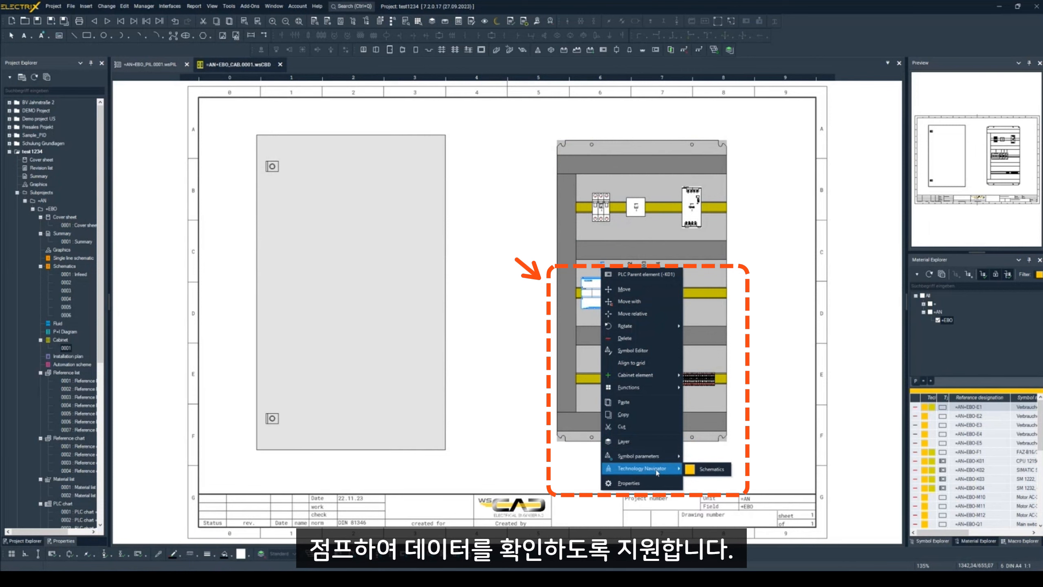
click(710, 473)
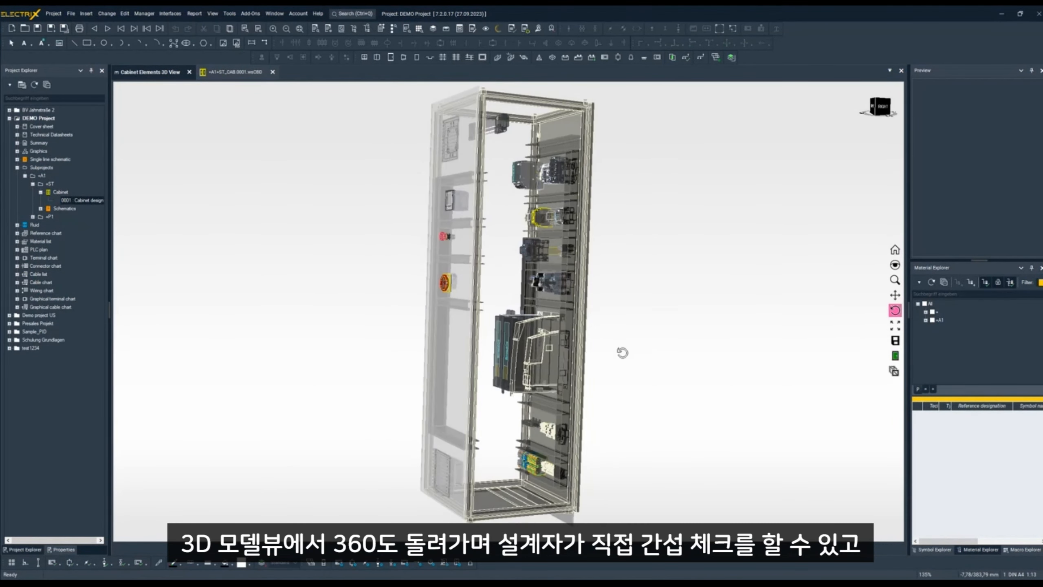
Rotate the cabinet's 3D view to inspect the mounted parts and door for interference.
drag(622, 352, 677, 361)
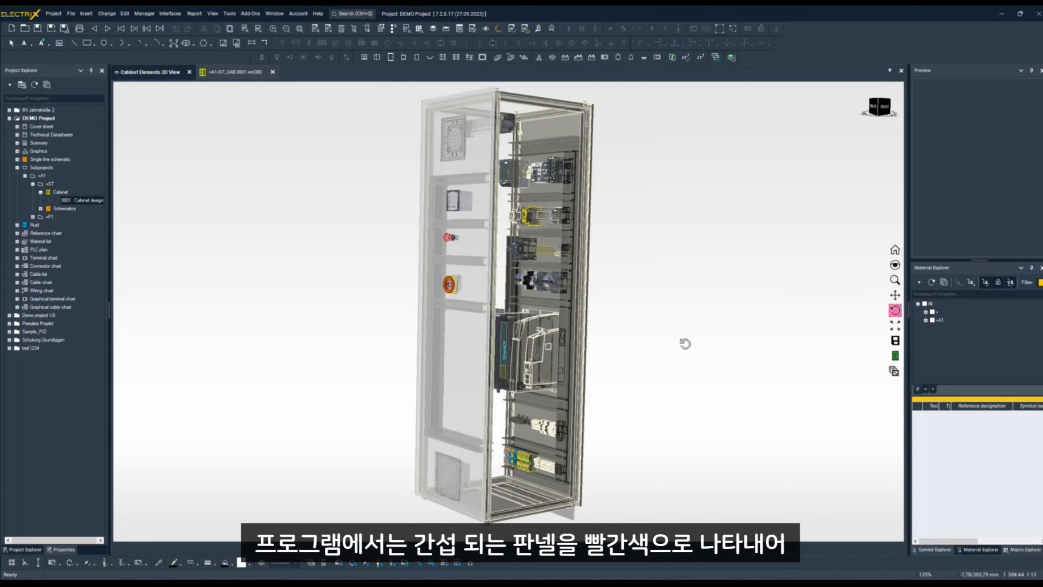
drag(686, 343, 700, 309)
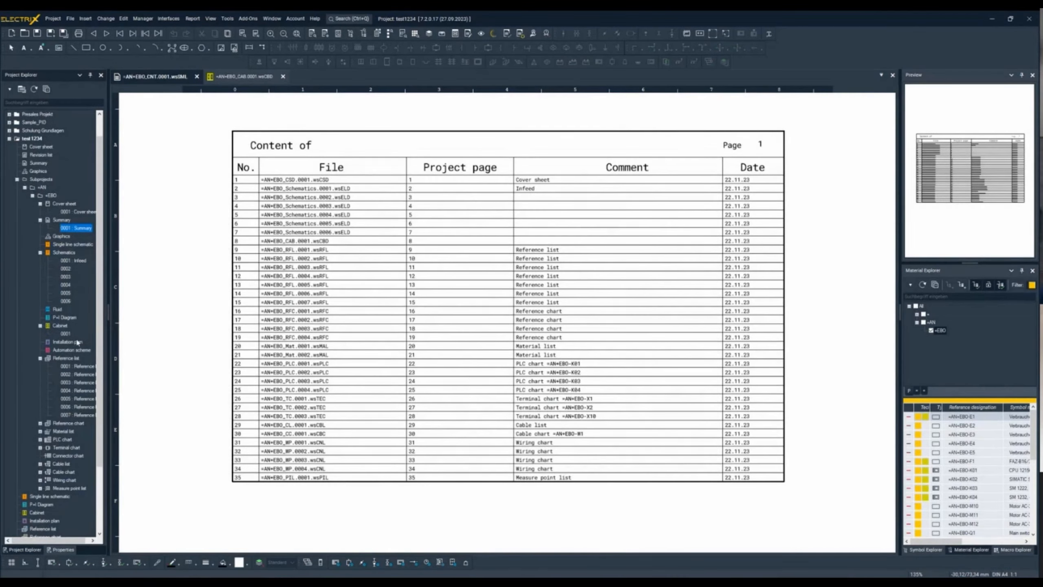
Review the first pages of the reference list, reference chart, material list, PLC chart and terminal chart.
click(75, 368)
double_click(75, 368)
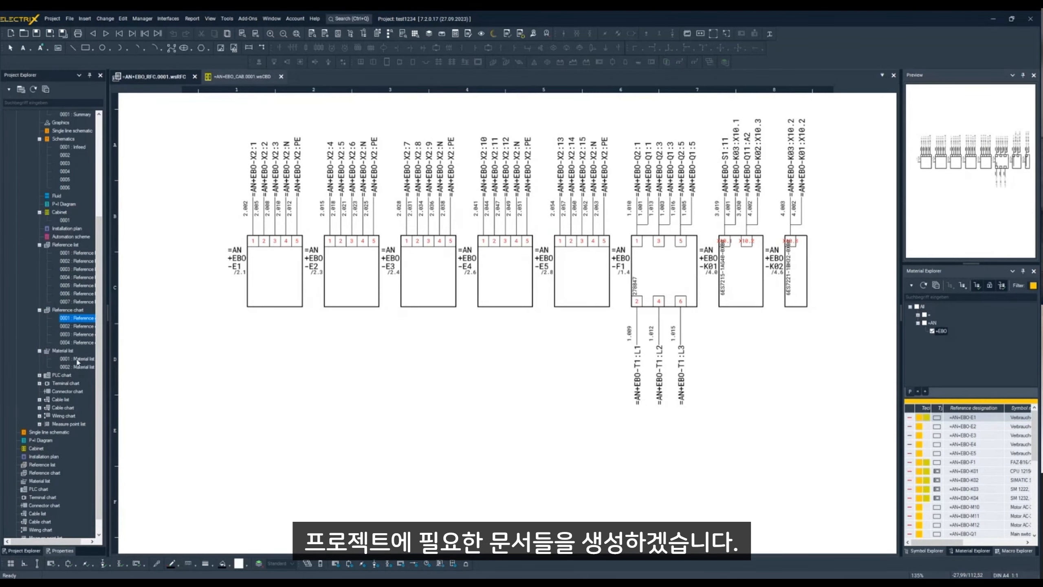
double_click(76, 359)
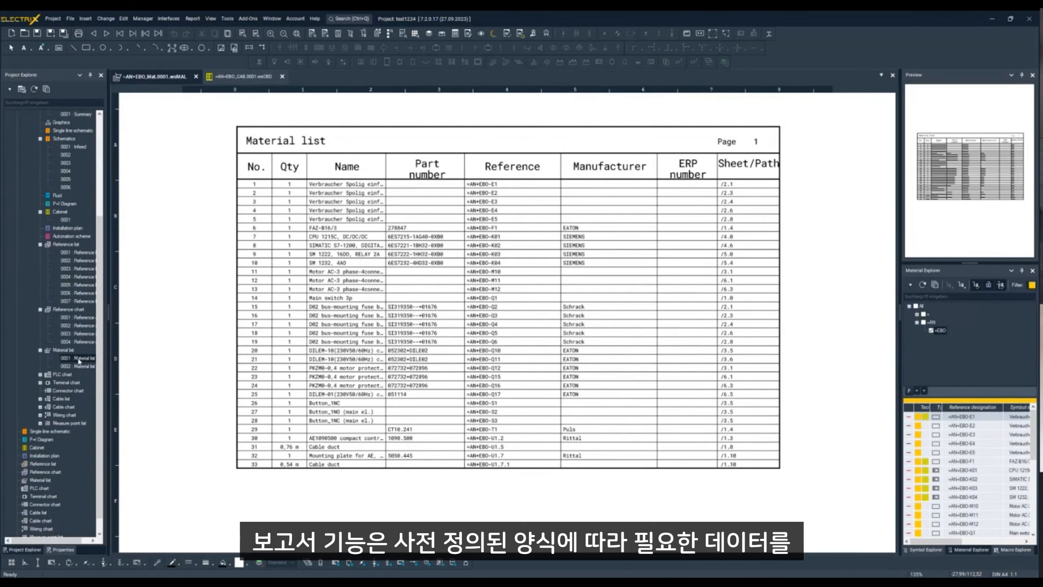
click(40, 366)
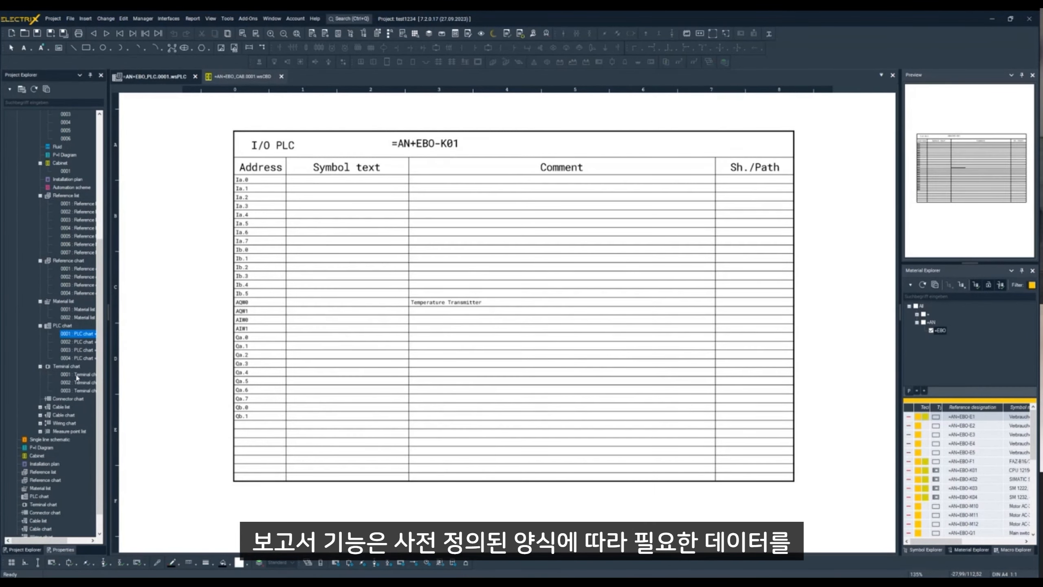
double_click(76, 375)
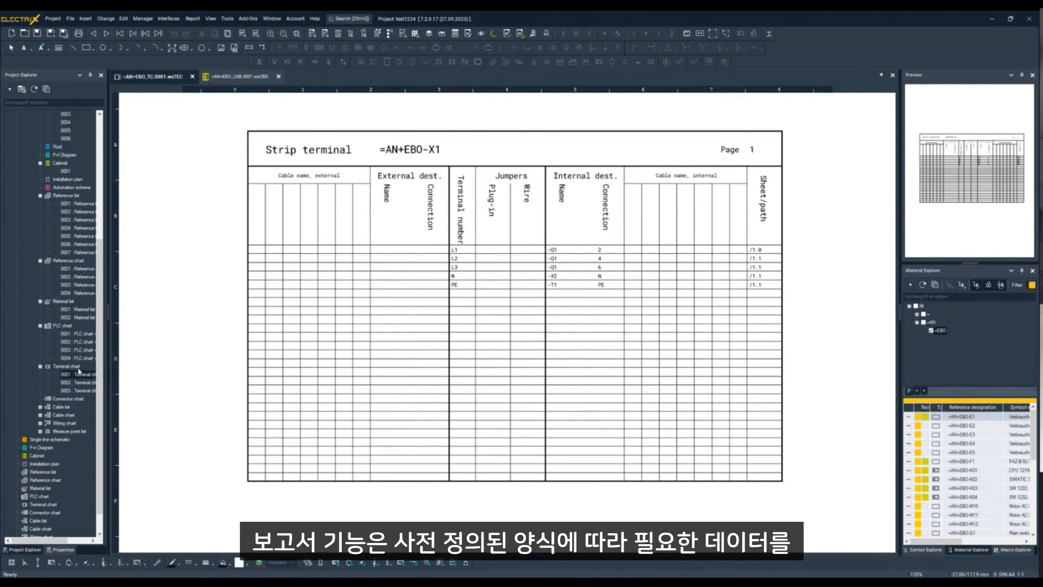
Show the terminal chart of strip =AN+EBO-X1 in graphical form, and open the cable list and cable chart.
right_click(69, 366)
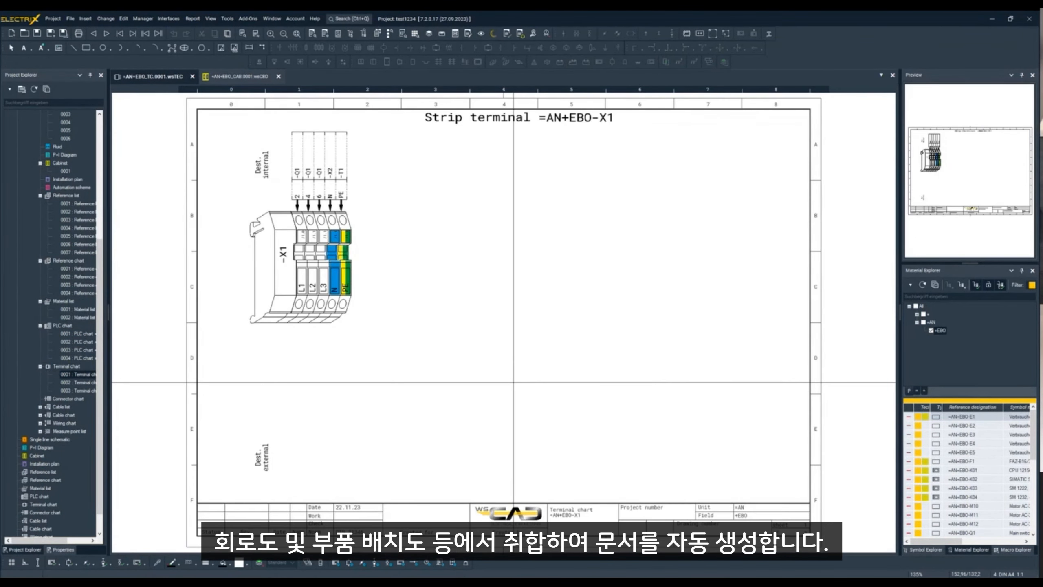
key(Page_Down)
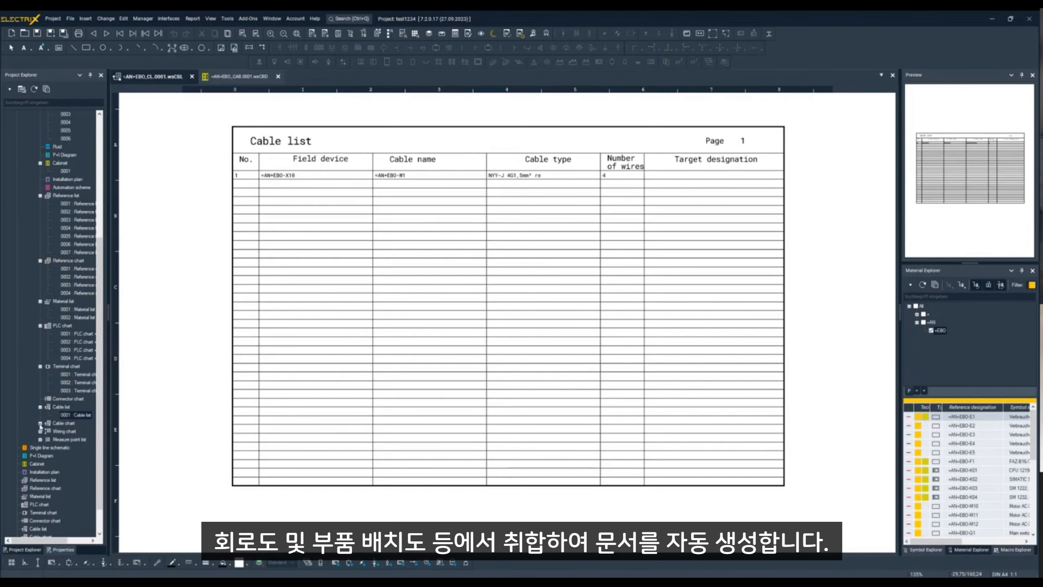
click(40, 423)
right_click(76, 431)
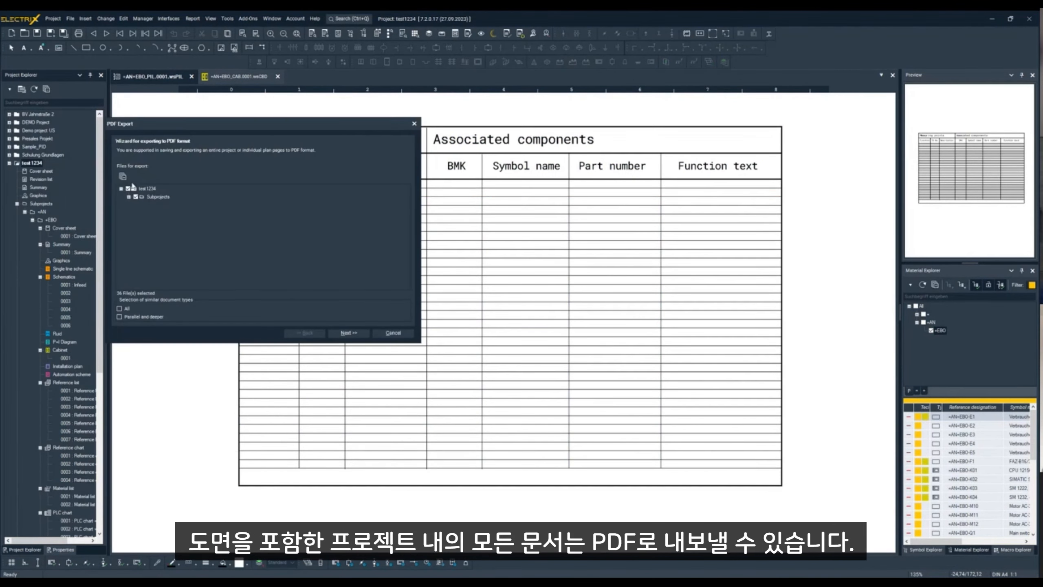
Export the whole project test1234 to PDF, including subproject +AN with +EBO.
click(129, 197)
click(137, 205)
click(128, 189)
click(136, 197)
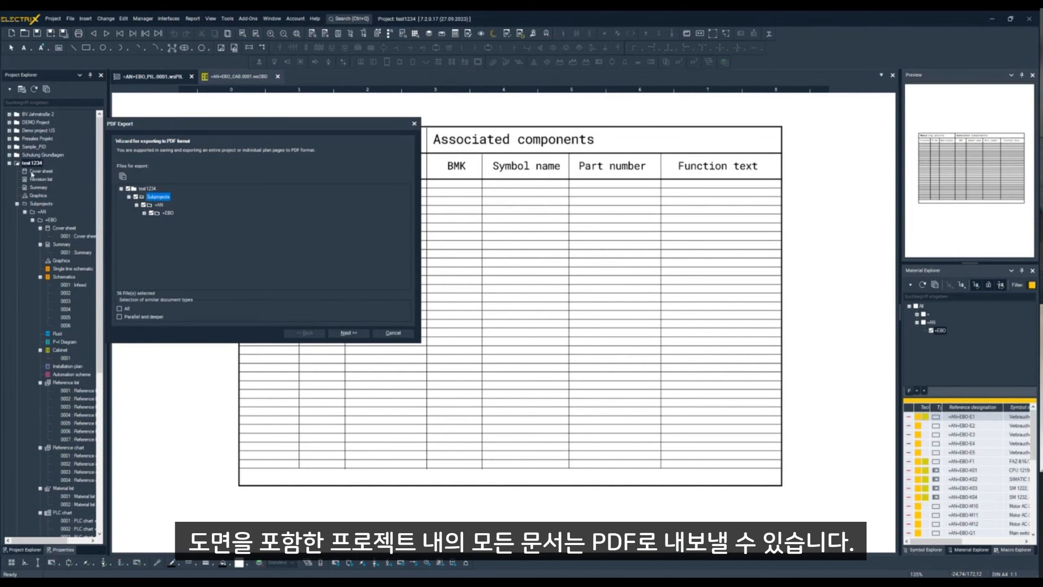
click(350, 333)
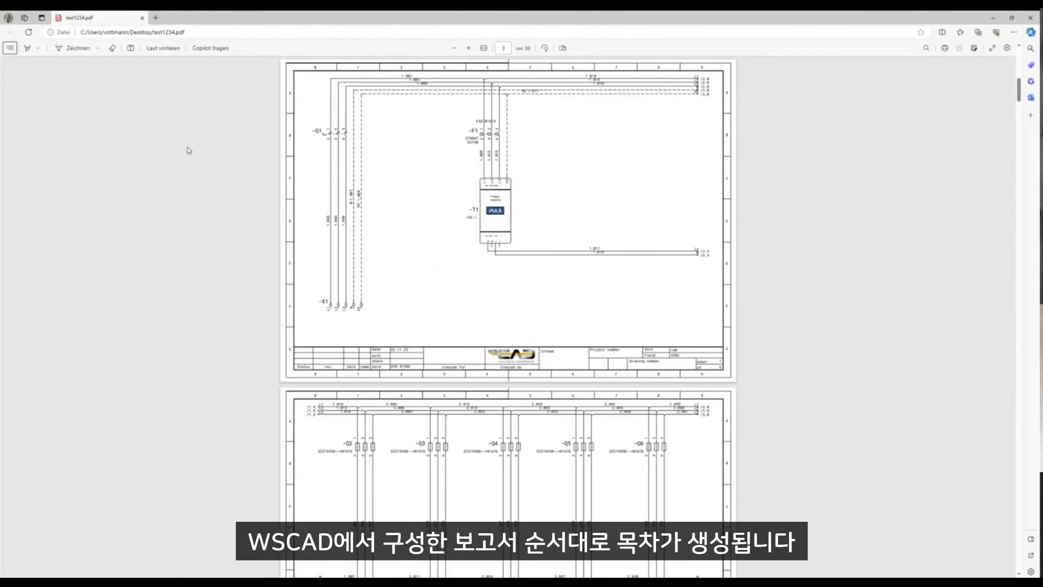
In the exported test1234.pdf in Microsoft Edge, show the table of contents and expand Subprojects, +AN and +EBO.
click(10, 47)
click(35, 90)
click(42, 103)
click(51, 117)
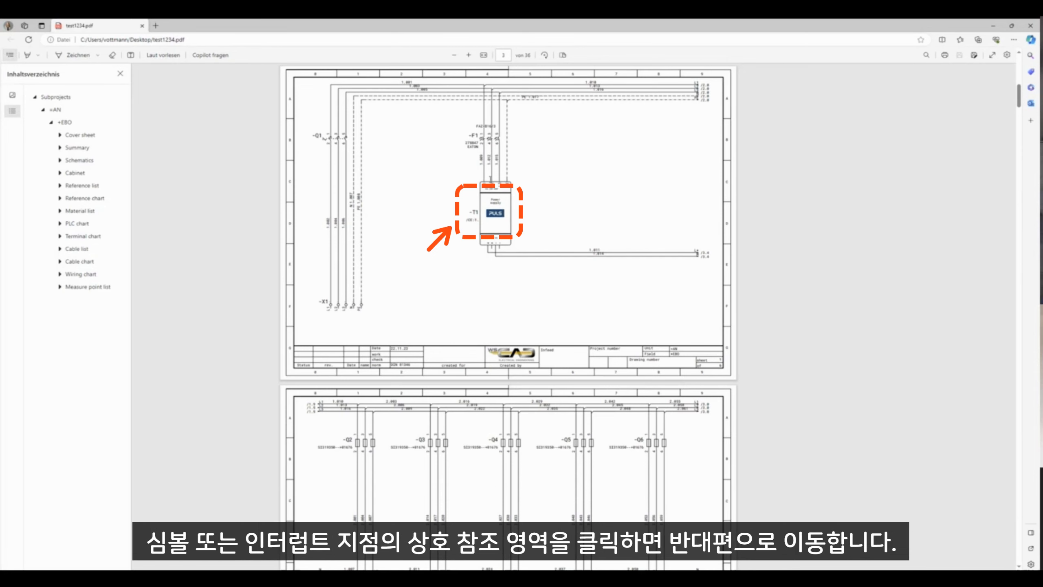
Follow the cross-reference of power supply -T1 to the cabinet layout, and view the component parameters of -T1 and -K03.
click(474, 224)
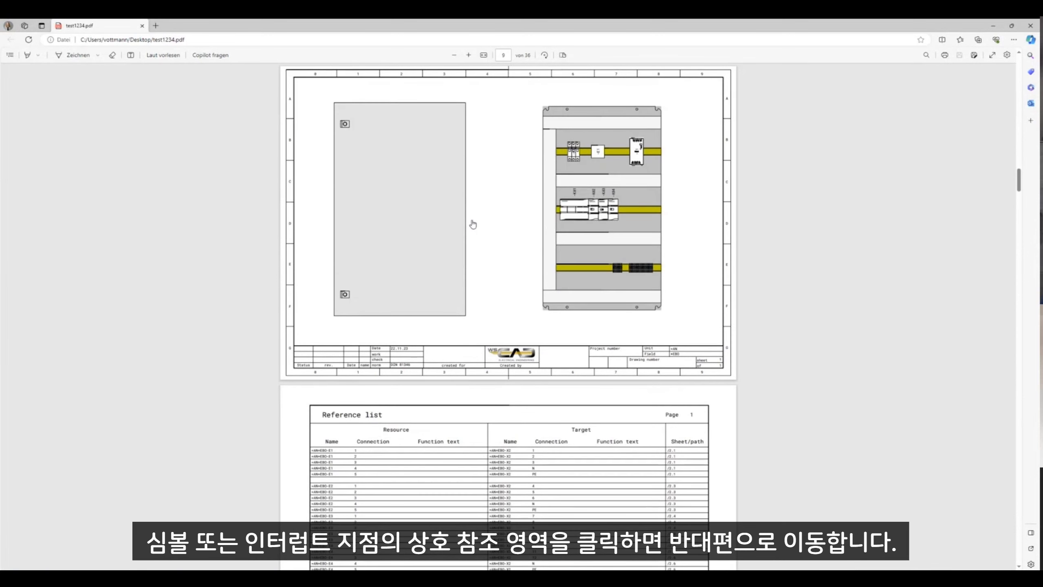
mouse_move(638, 154)
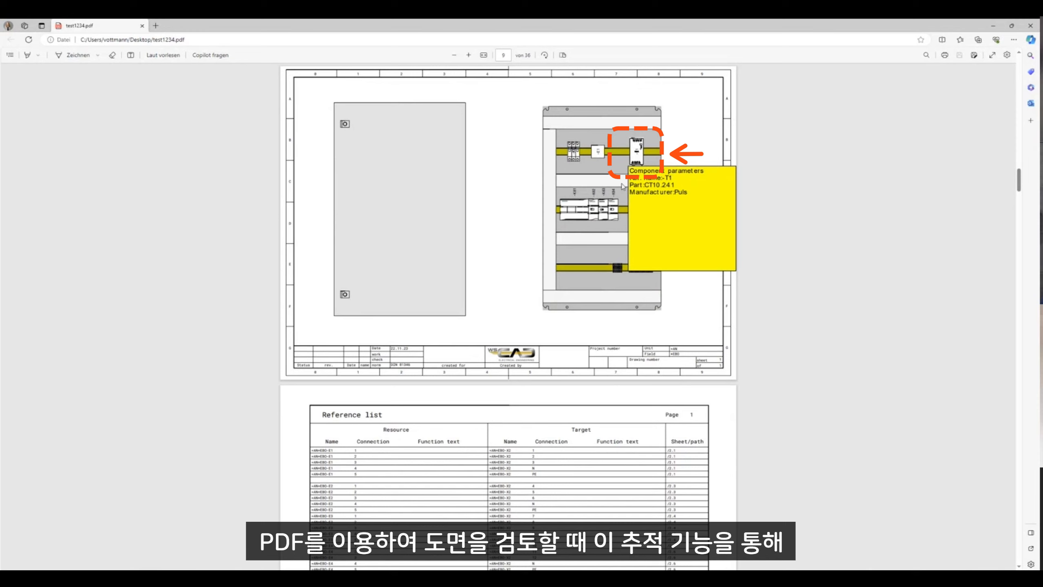
mouse_move(609, 217)
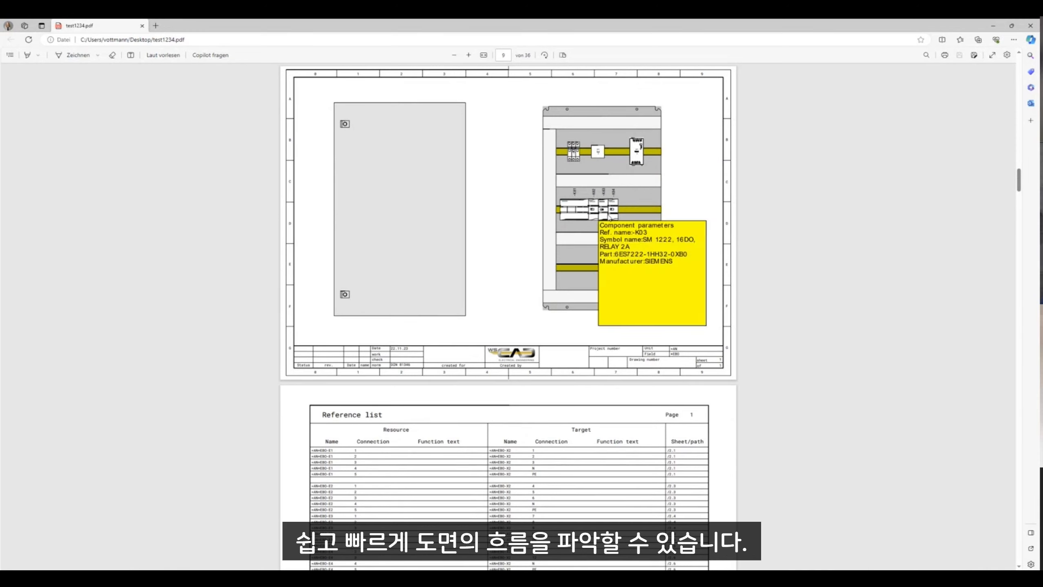
Look through the PDF's reference list, reference chart and following report pages.
scroll(509, 266, down, 12)
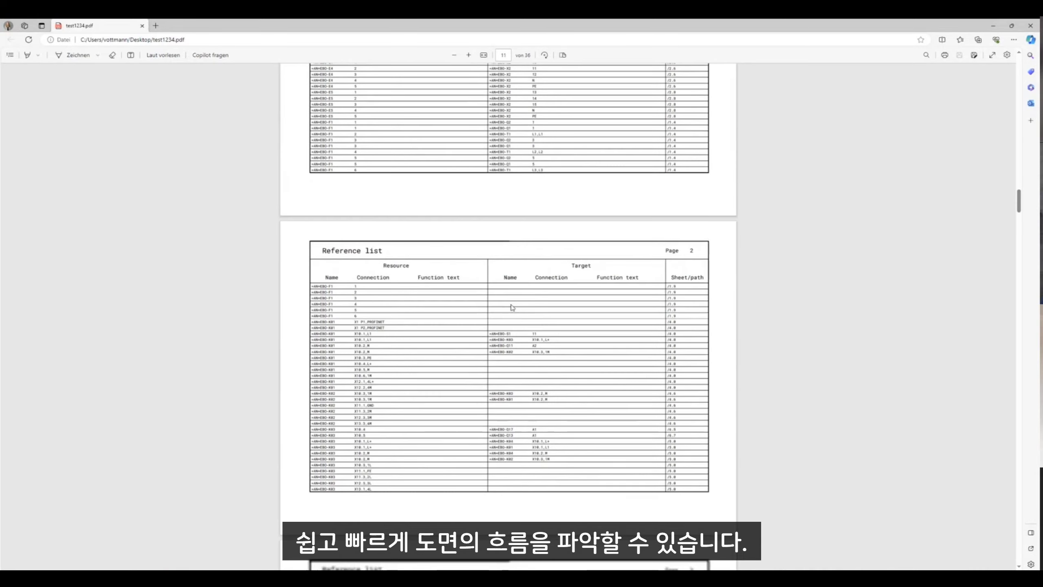
scroll(513, 312, down, 20)
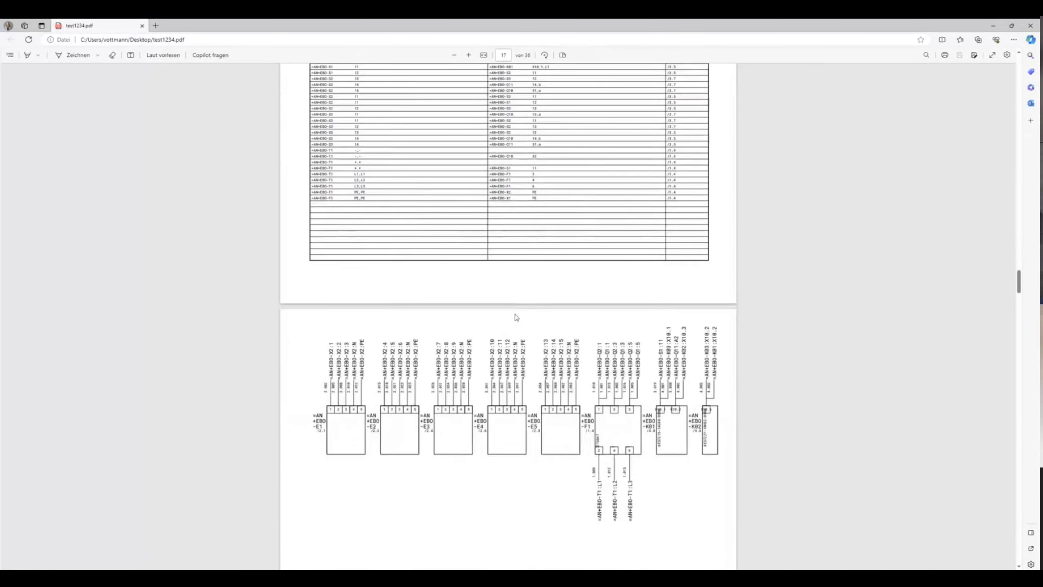
scroll(517, 317, down, 20)
scroll(517, 317, down, 10)
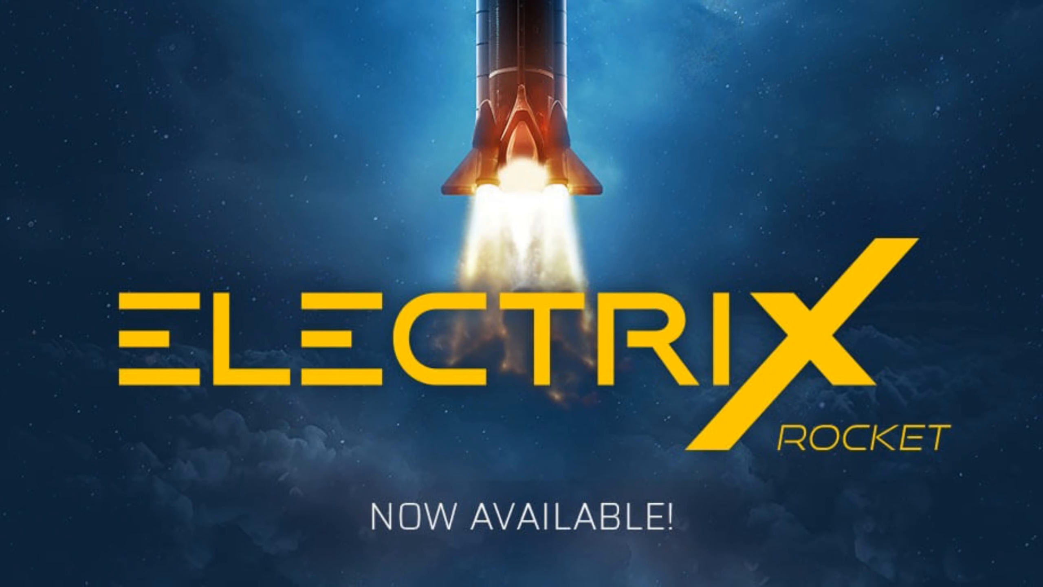